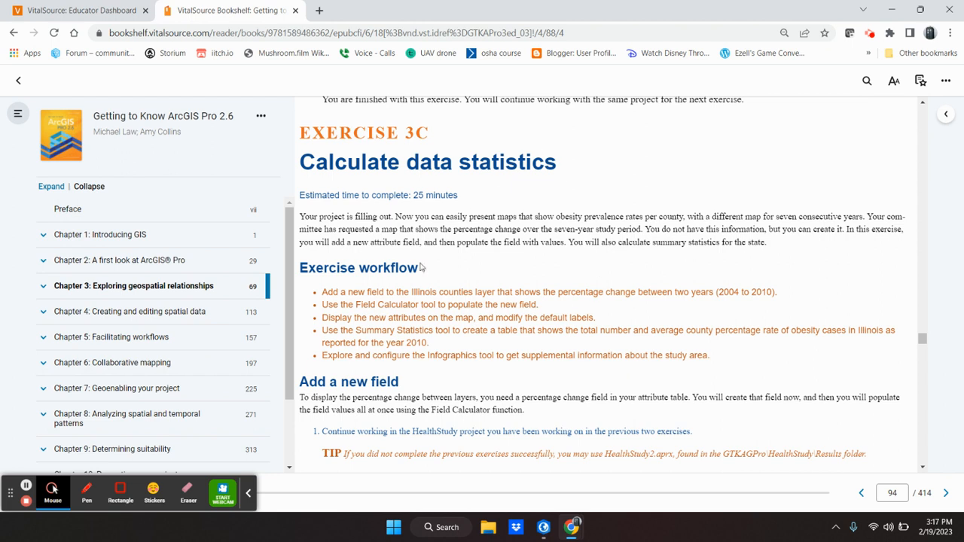
Highlight the book's tip about HealthStudy2.aprx and the path to the results folder.
{"action": "left_click", "coordinate": [248, 494]}
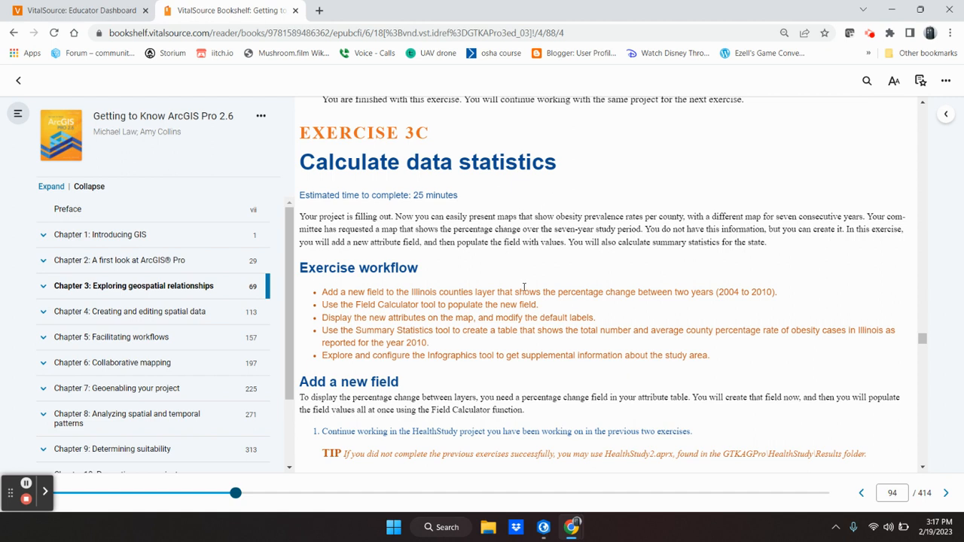
{"action": "scroll", "coordinate": [533, 282], "scroll_direction": "down", "scroll_amount": 1}
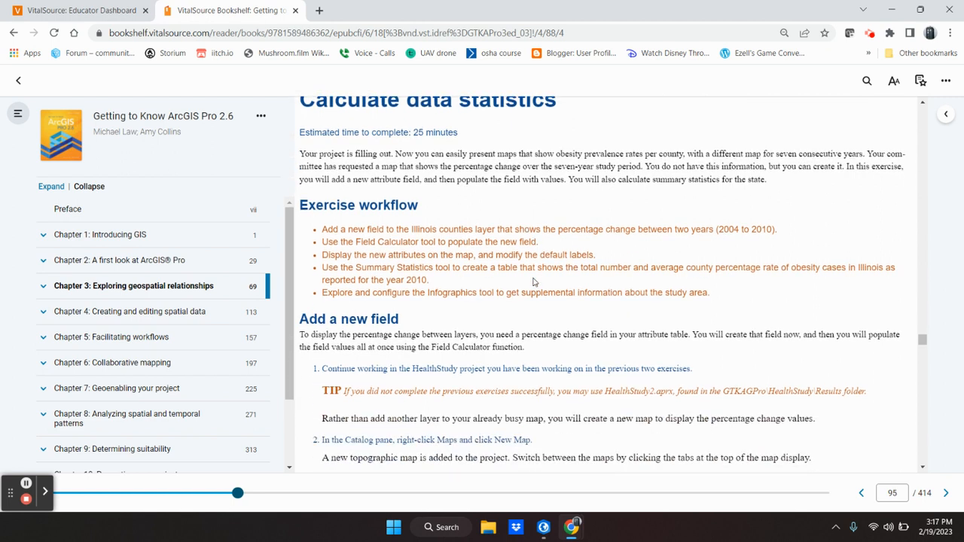
{"action": "scroll", "coordinate": [534, 282], "scroll_direction": "down", "scroll_amount": 1}
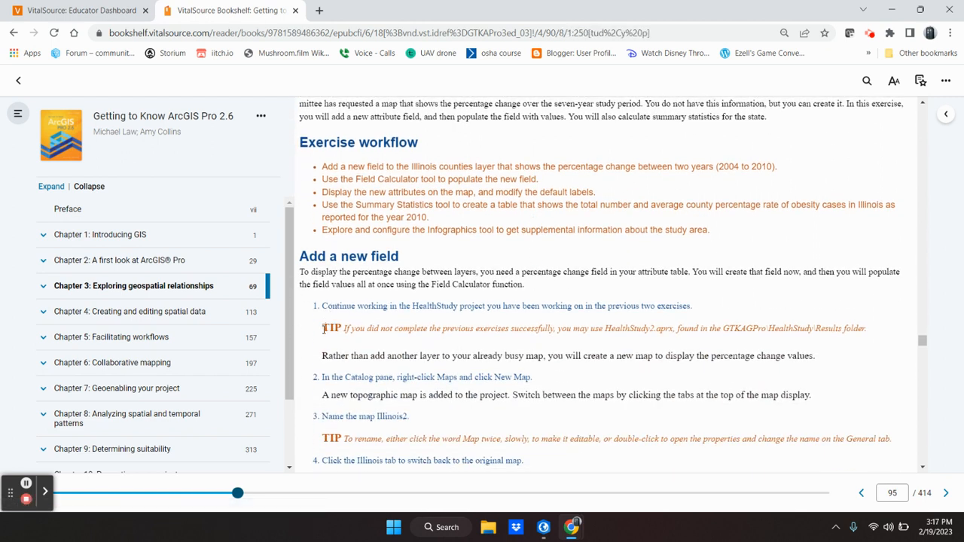
{"action": "left_click_drag", "start_coordinate": [324, 328], "coordinate": [676, 325]}
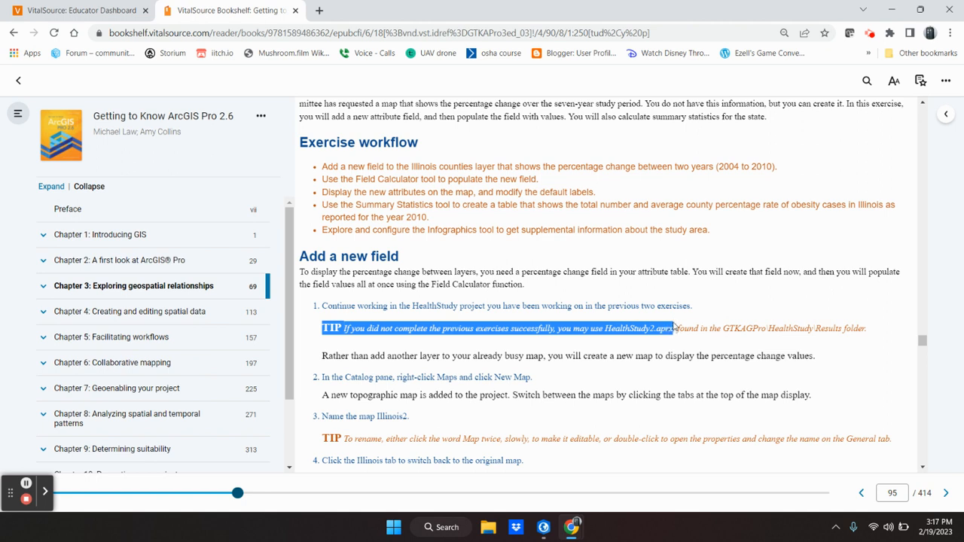
{"action": "left_click_drag", "start_coordinate": [676, 328], "coordinate": [326, 322]}
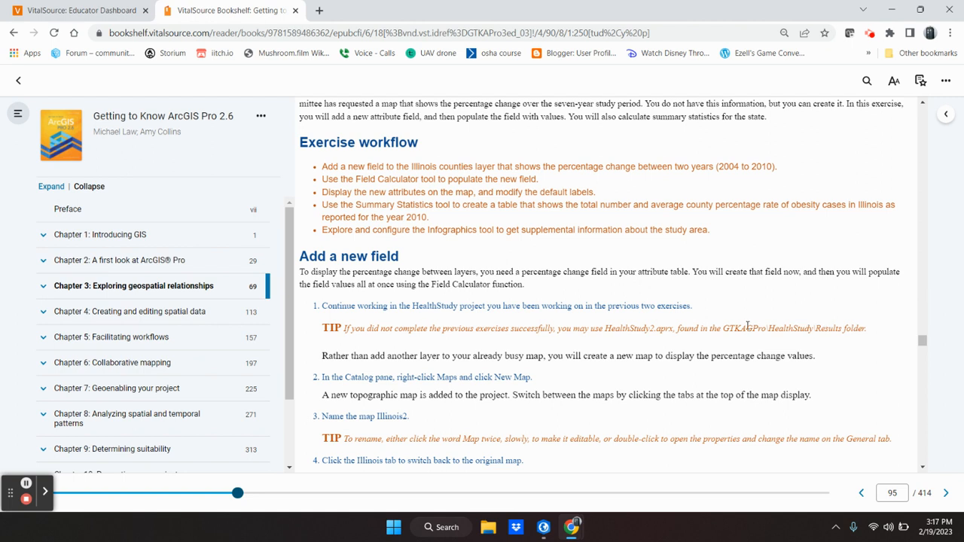
{"action": "mouse_move", "coordinate": [748, 326]}
{"action": "left_mouse_down"}
{"action": "mouse_move", "coordinate": [810, 327]}
{"action": "mouse_move", "coordinate": [748, 325]}
{"action": "left_mouse_up"}
Scroll the book down to step 7 and its Percent change Contents figure.
{"action": "scroll", "coordinate": [534, 322], "scroll_direction": "down", "scroll_amount": 1}
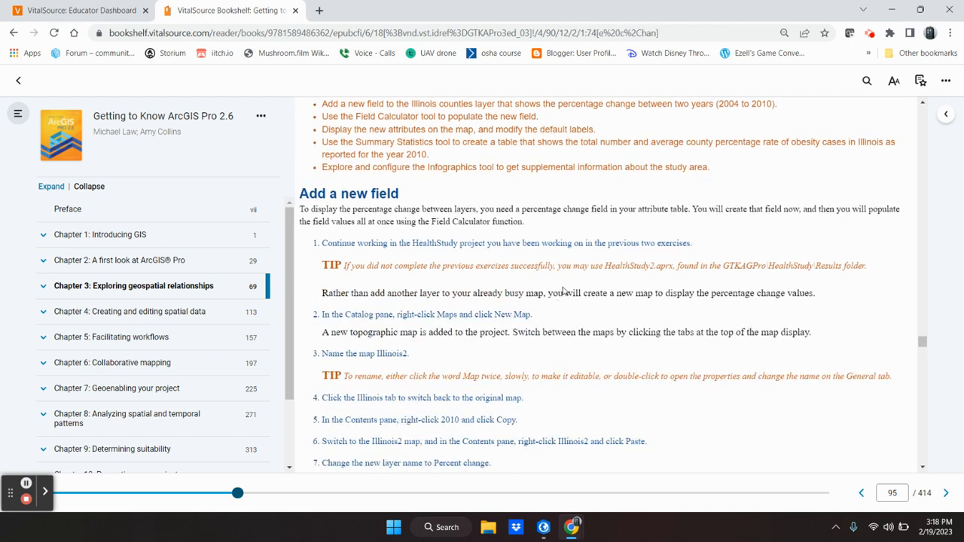
{"action": "scroll", "coordinate": [563, 291], "scroll_direction": "down", "scroll_amount": 1}
{"action": "scroll", "coordinate": [563, 291], "scroll_direction": "down", "scroll_amount": 1}
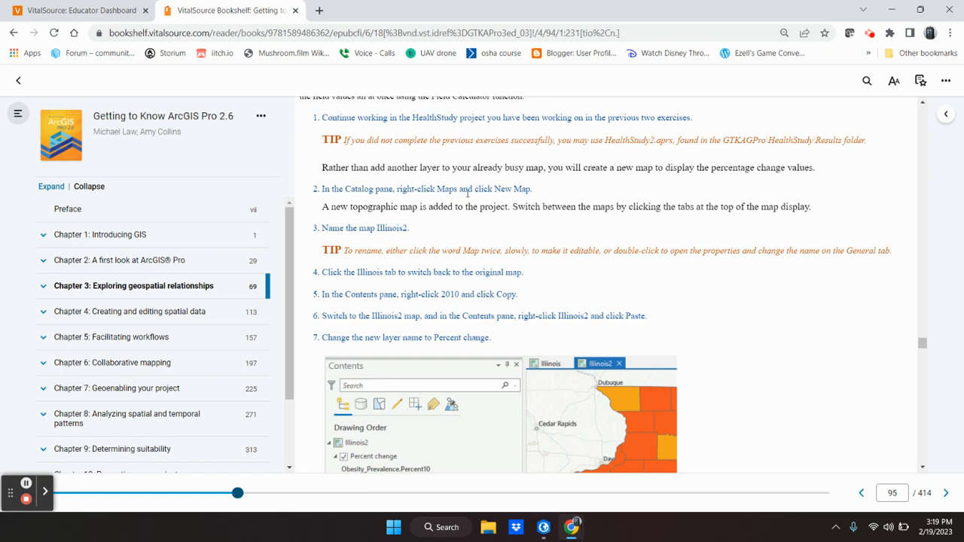
{"action": "scroll", "coordinate": [449, 206], "scroll_direction": "down", "scroll_amount": 1}
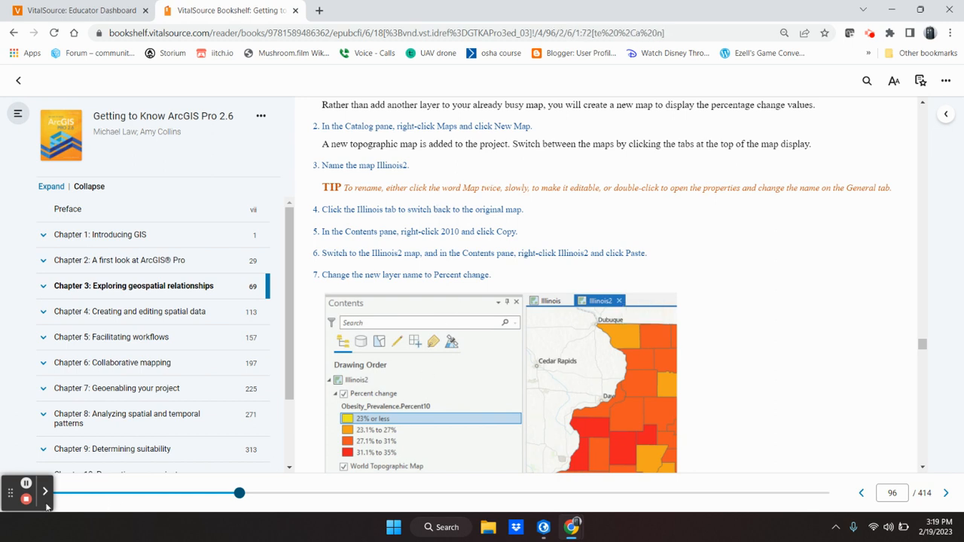
Create a new map from the Catalog's Maps folder in ArcGIS Pro.
{"action": "left_click", "coordinate": [543, 528]}
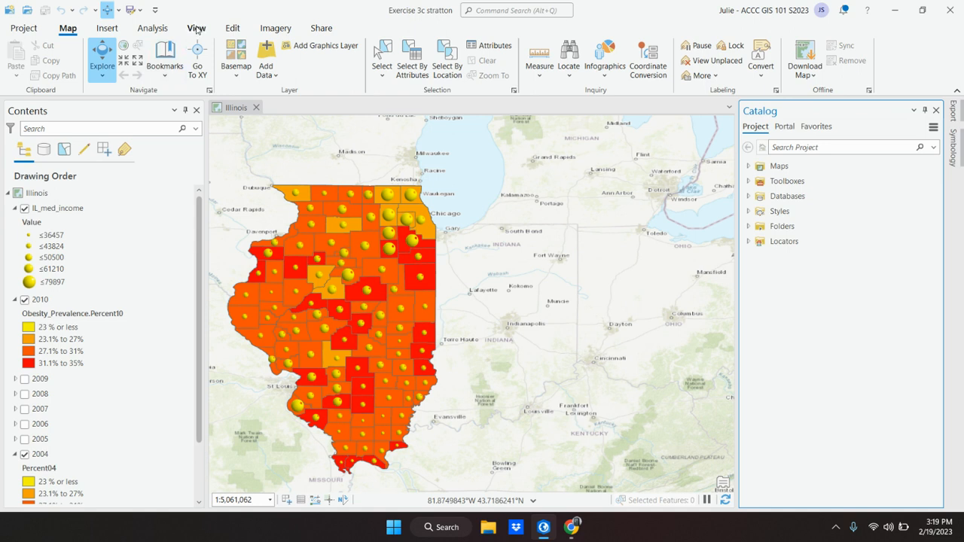
{"action": "right_click", "coordinate": [790, 167]}
{"action": "left_click", "coordinate": [826, 177]}
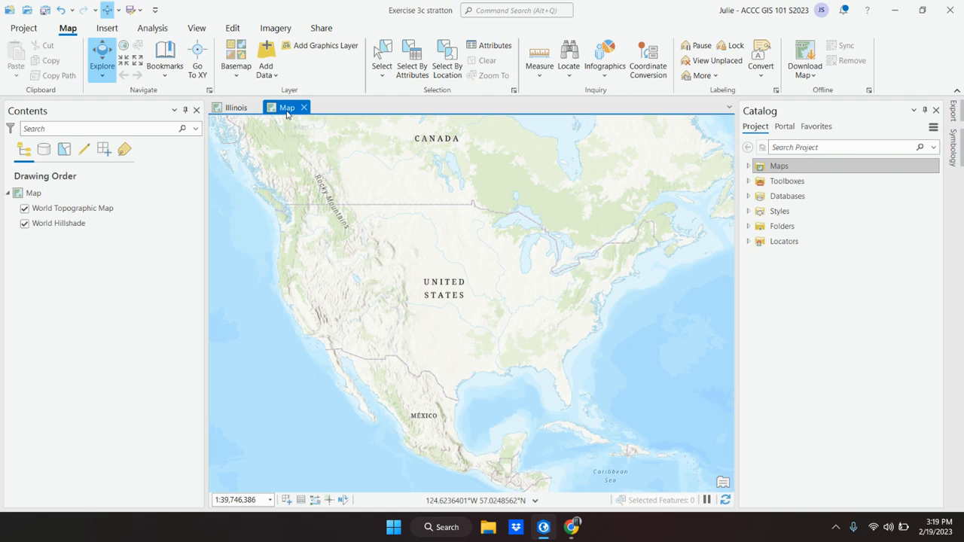
{"action": "left_click", "coordinate": [543, 528]}
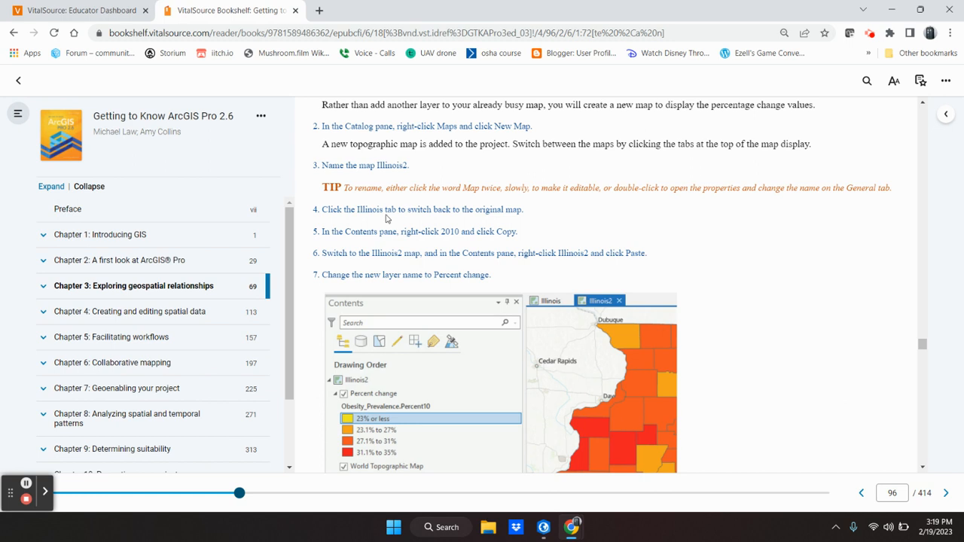
Rename the new map 'Illinois2' and go back to the Illinois map.
{"action": "left_click", "coordinate": [543, 527]}
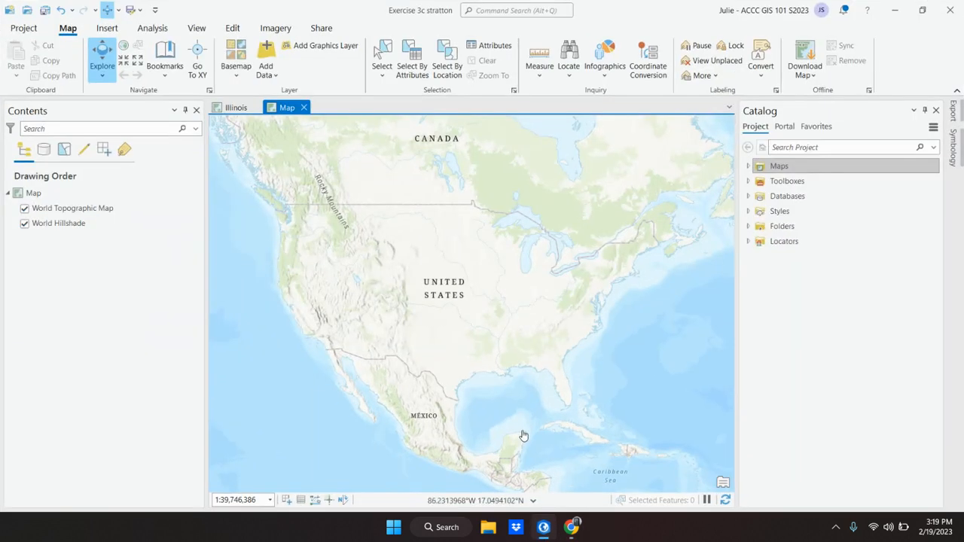
{"action": "left_click", "coordinate": [39, 194]}
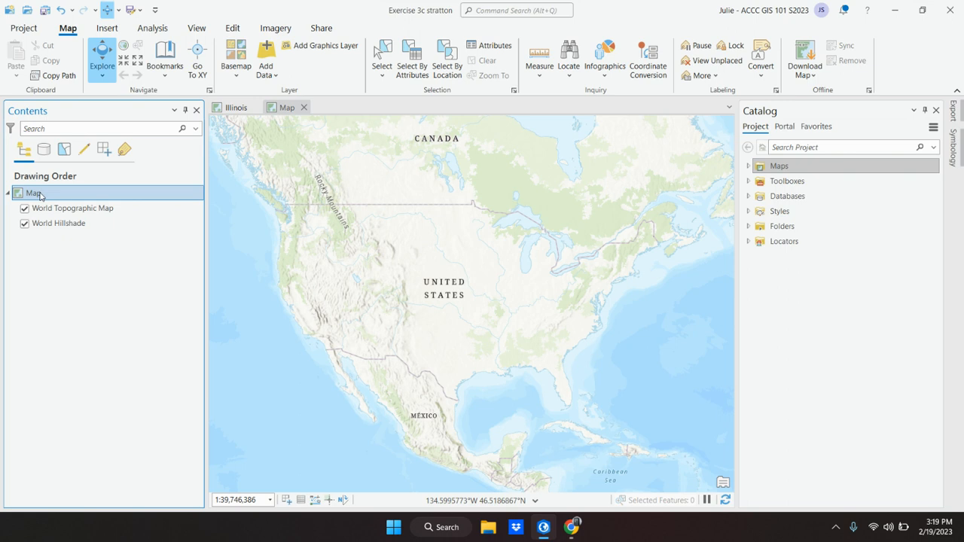
{"action": "left_click", "coordinate": [39, 194]}
{"action": "type", "text": "Illinois2"}
{"action": "key", "text": "Return"}
{"action": "left_click", "coordinate": [235, 108]}
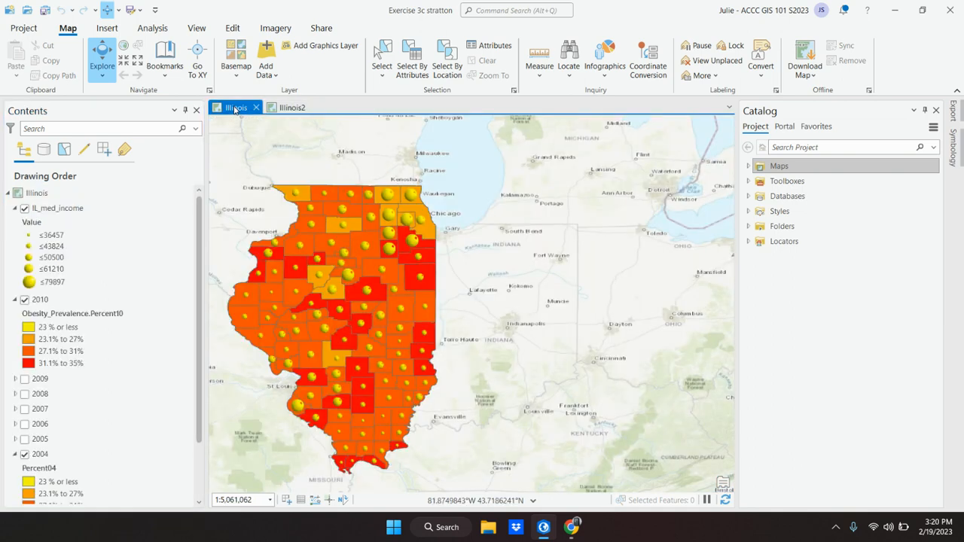
Copy the 2010 layer and paste it into the Illinois2 map.
{"action": "left_click", "coordinate": [541, 524]}
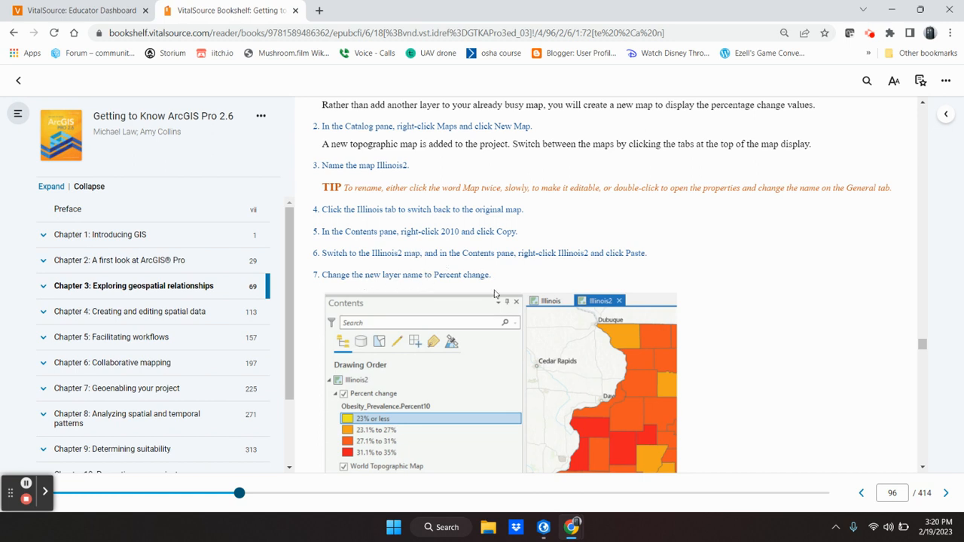
{"action": "left_click", "coordinate": [543, 527]}
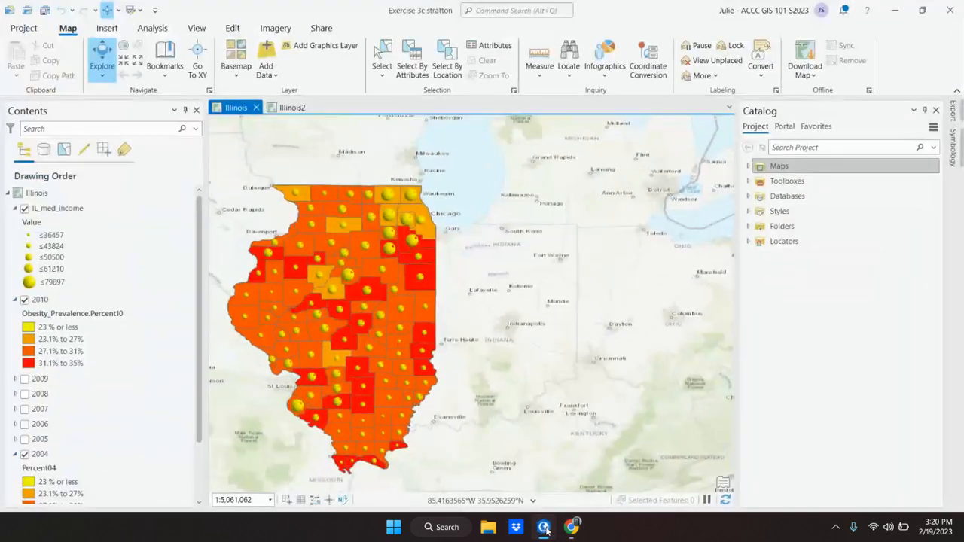
{"action": "right_click", "coordinate": [43, 303]}
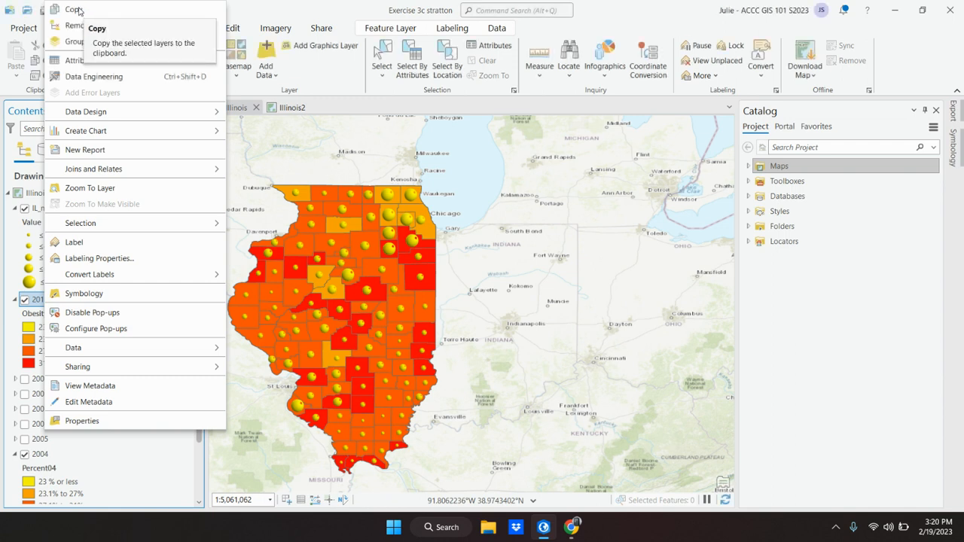
{"action": "left_click", "coordinate": [78, 9]}
{"action": "left_click", "coordinate": [290, 107]}
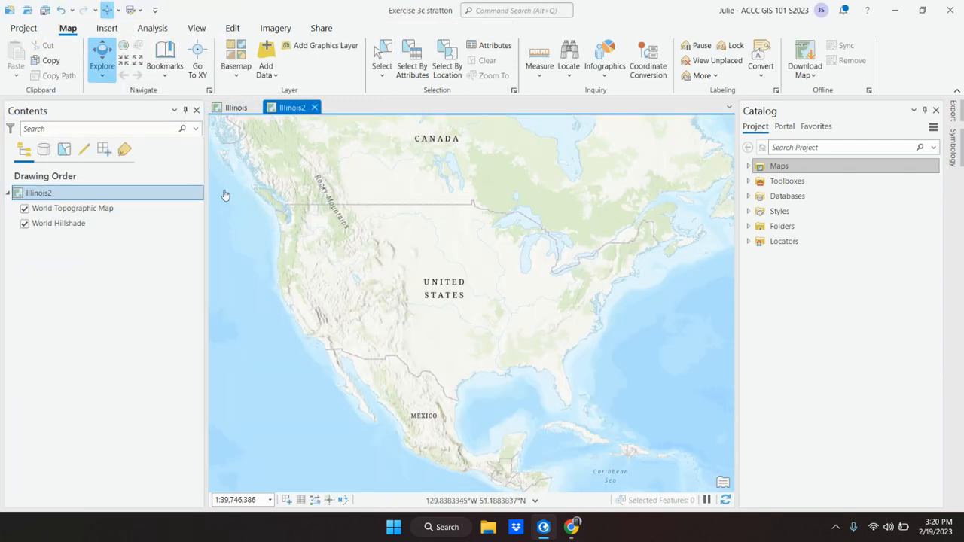
{"action": "right_click", "coordinate": [40, 194]}
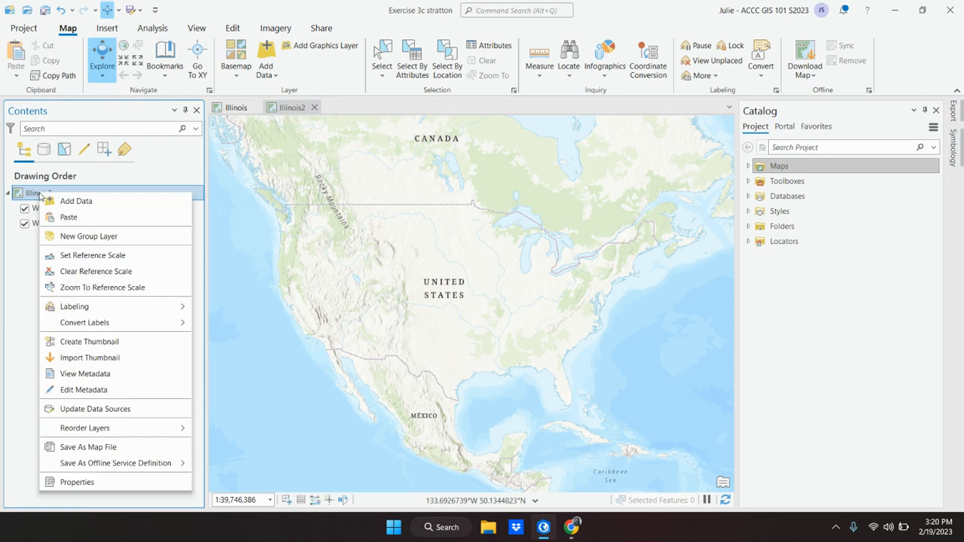
{"action": "left_click", "coordinate": [69, 218]}
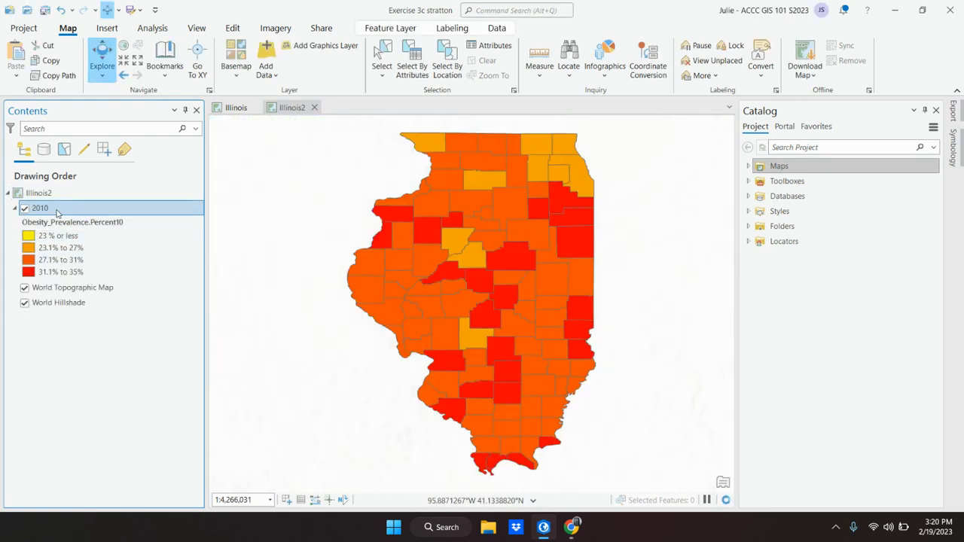
Rename the pasted layer 'Percent Change' and return to the e-book.
{"action": "left_click", "coordinate": [40, 208]}
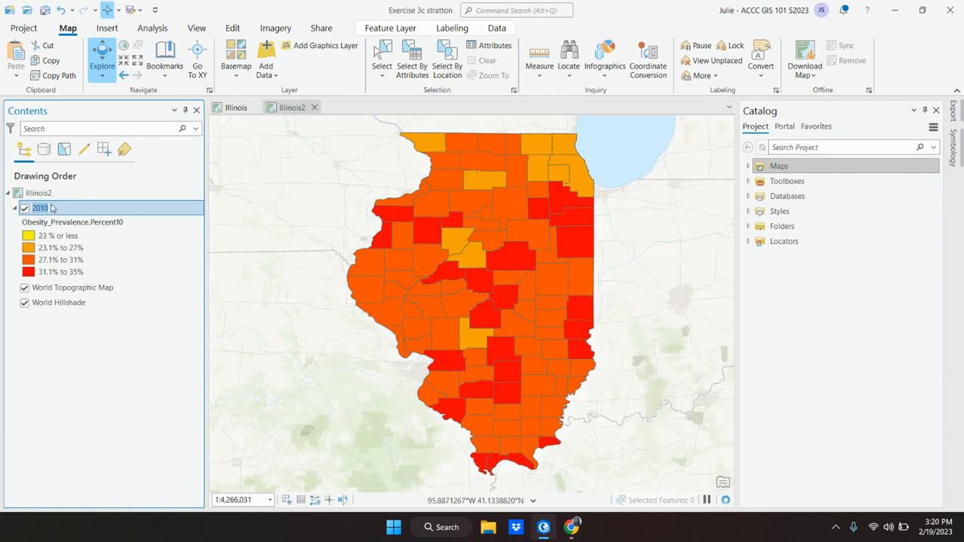
{"action": "type", "text": "Percen"}
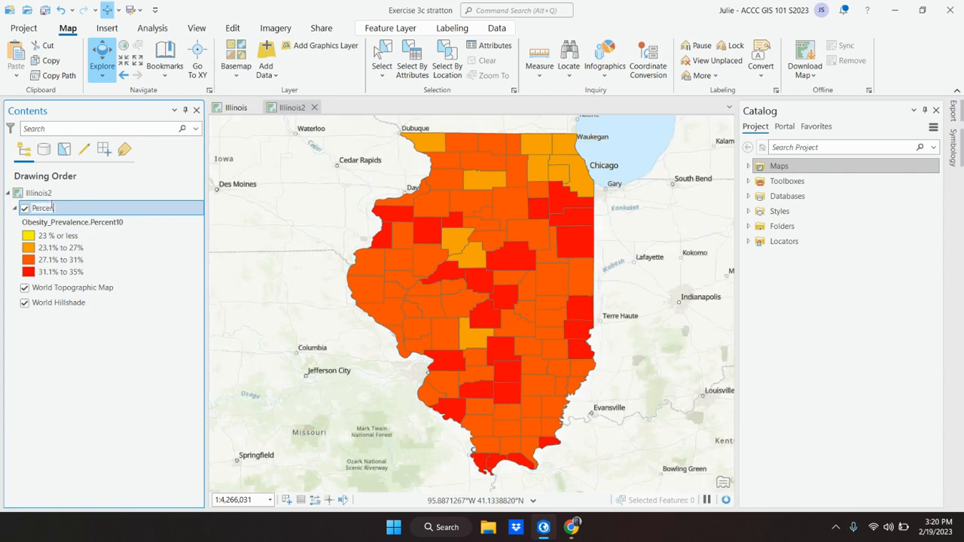
{"action": "type", "text": "t Change"}
{"action": "key", "text": "Return"}
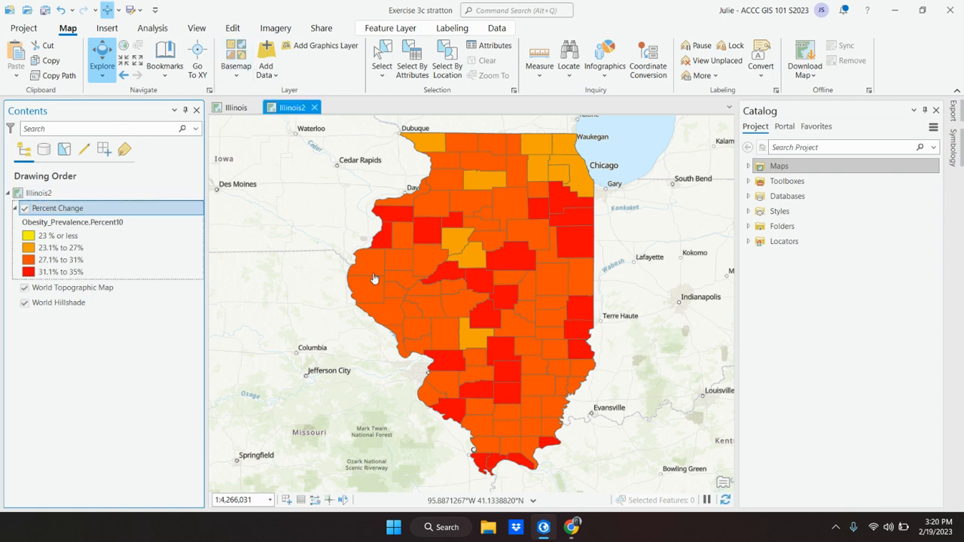
{"action": "left_click", "coordinate": [571, 526]}
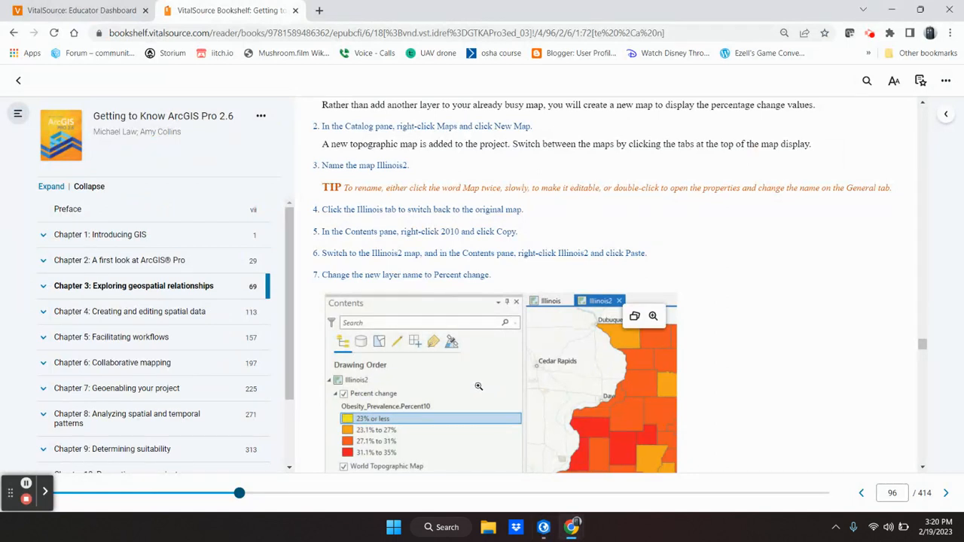
Scroll the book to step 8 on the Add Field tool, then return to ArcGIS Pro.
{"action": "scroll", "coordinate": [478, 385], "scroll_direction": "down", "scroll_amount": 2}
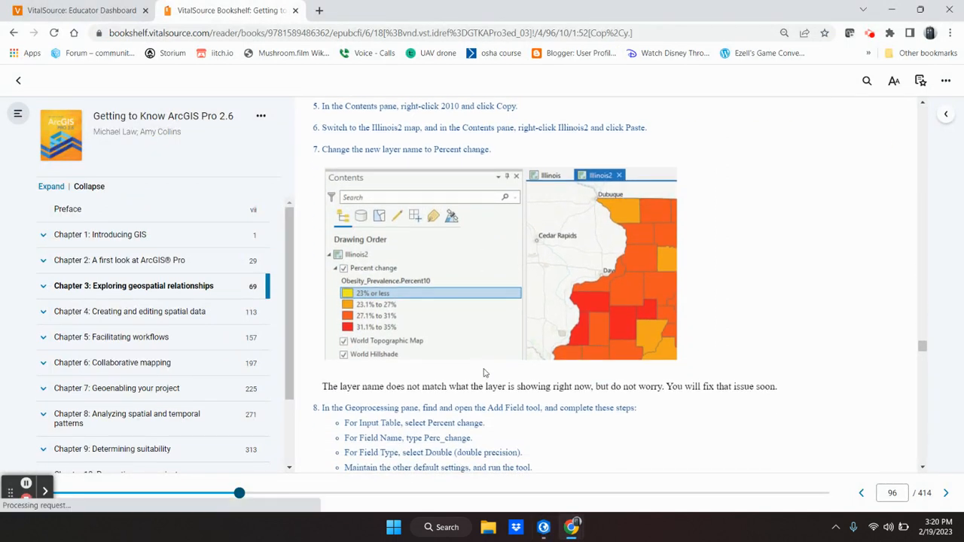
{"action": "scroll", "coordinate": [485, 372], "scroll_direction": "down", "scroll_amount": 1}
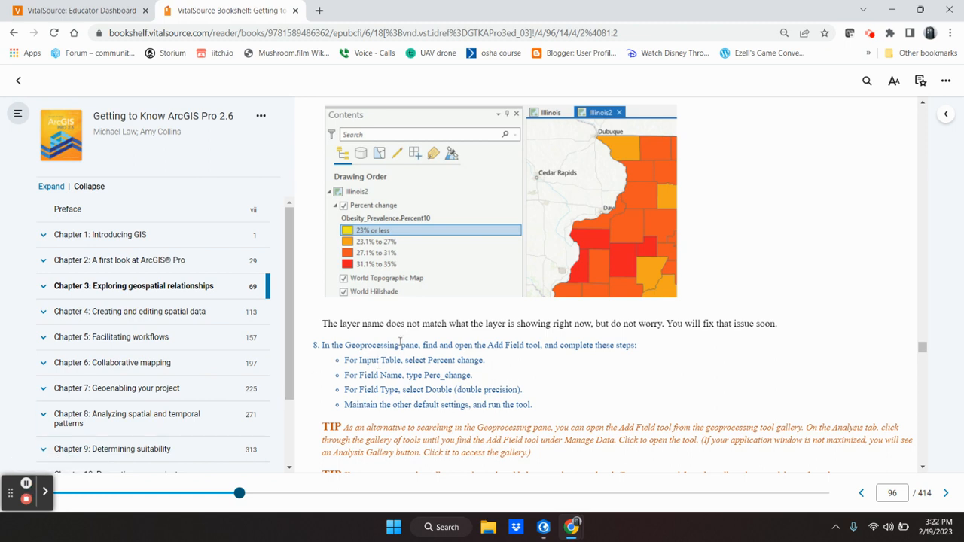
{"action": "left_click", "coordinate": [543, 527]}
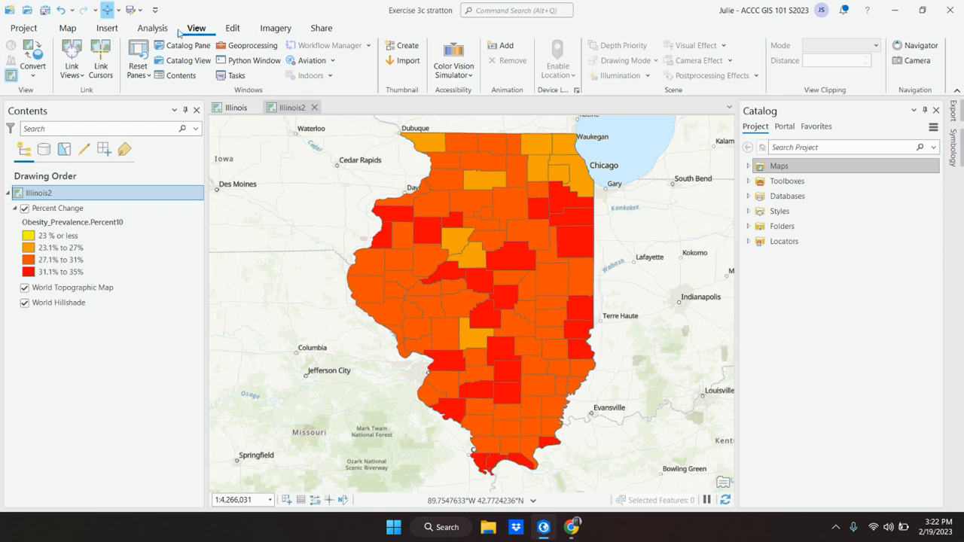
Search geoprocessing for 'add field', open Add Field, and reread step 8's settings.
{"action": "left_click", "coordinate": [244, 46]}
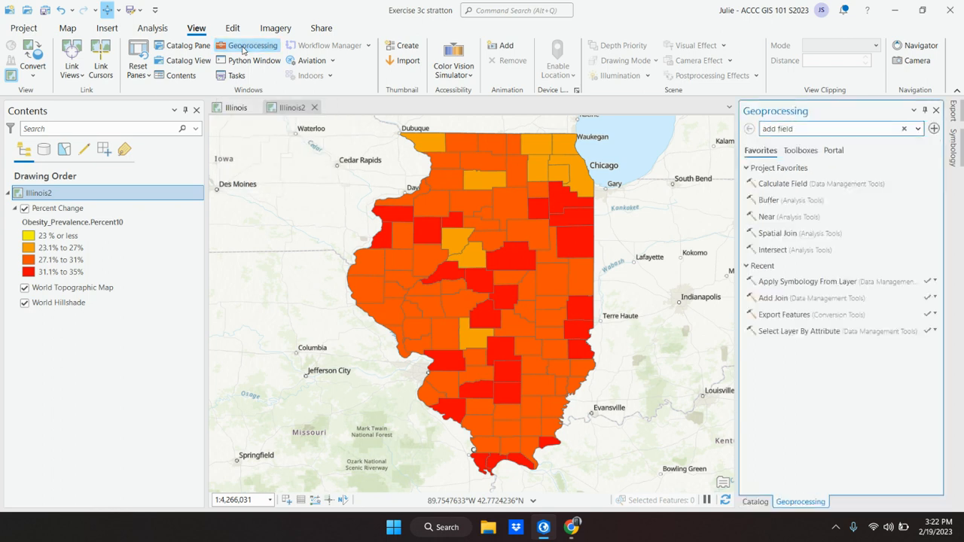
{"action": "left_click", "coordinate": [42, 194]}
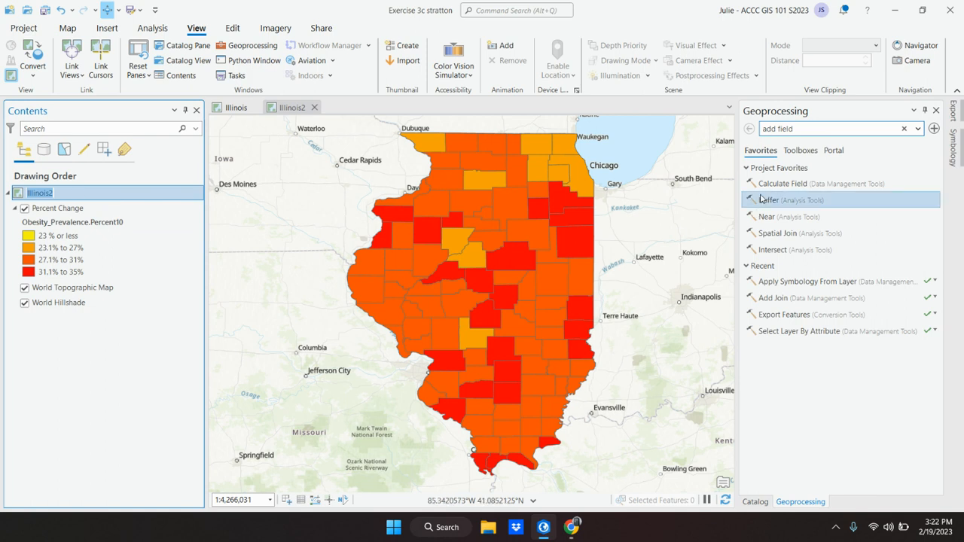
{"action": "left_click", "coordinate": [783, 128]}
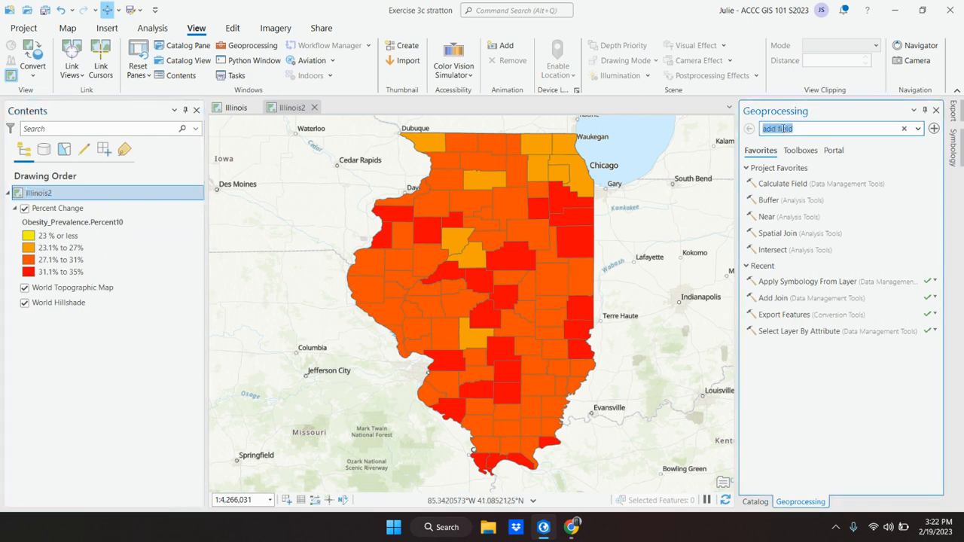
{"action": "type", "text": "add field"}
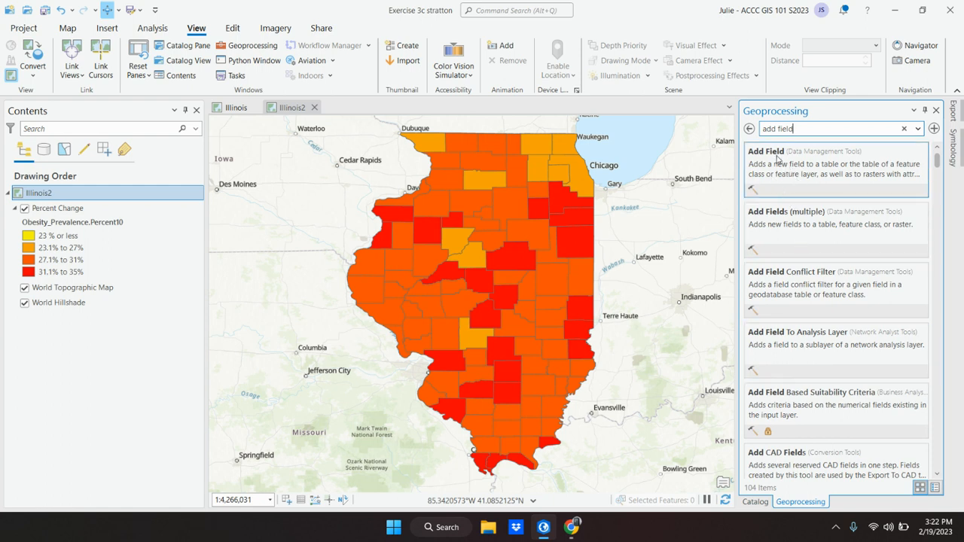
{"action": "left_click", "coordinate": [776, 162]}
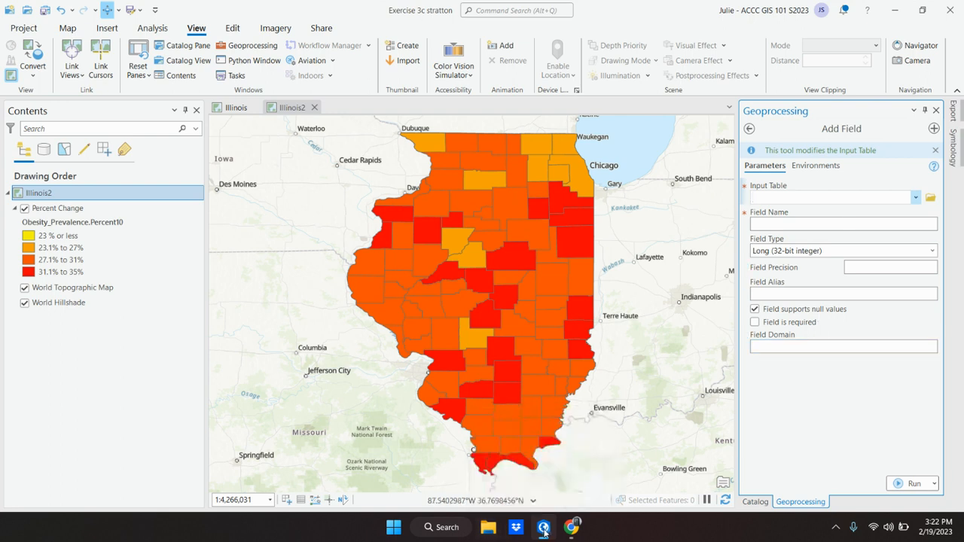
{"action": "left_click", "coordinate": [572, 527]}
{"action": "scroll", "coordinate": [570, 408], "scroll_direction": "down", "scroll_amount": 3}
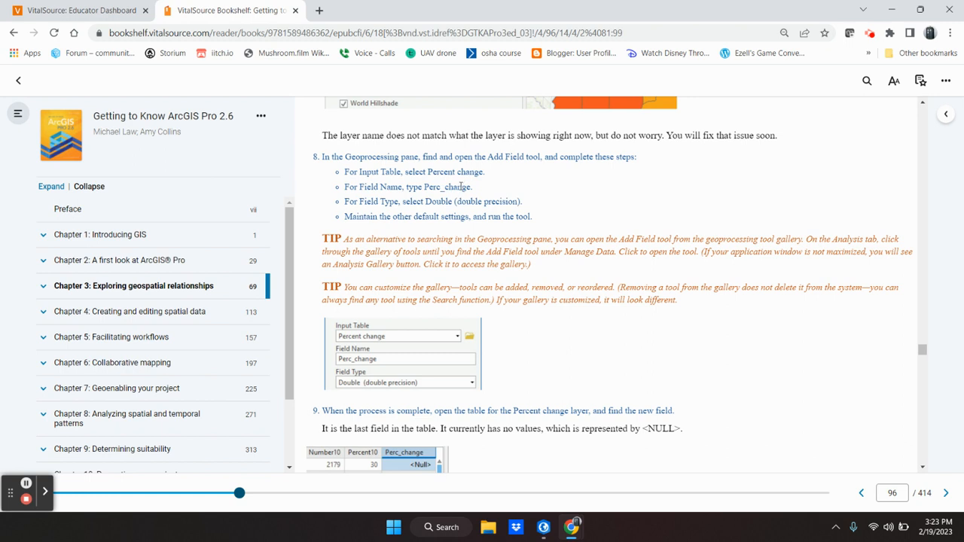
Set the Add Field input table to Percent Change and start the field name.
{"action": "left_click", "coordinate": [540, 533]}
{"action": "left_click", "coordinate": [916, 198]}
{"action": "left_click", "coordinate": [820, 214]}
{"action": "left_click", "coordinate": [793, 222]}
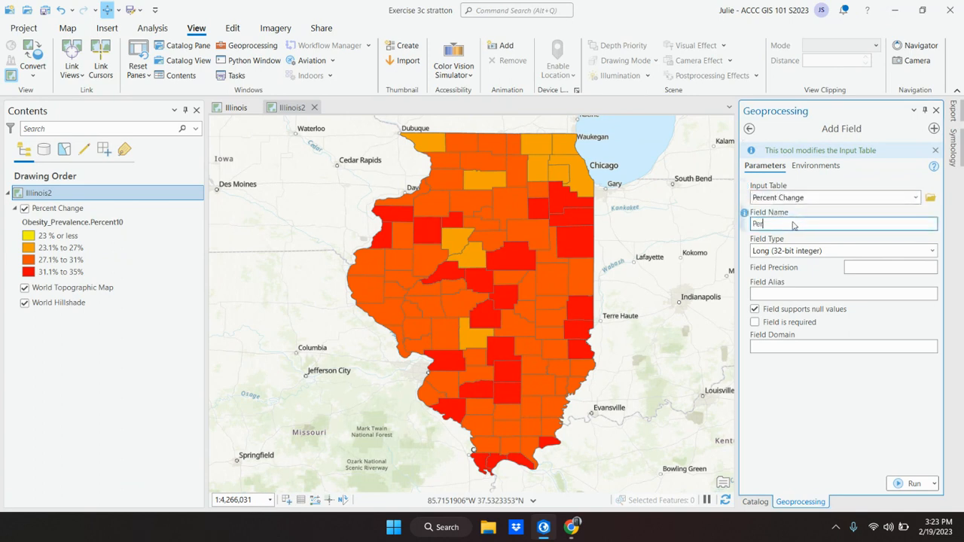
{"action": "type", "text": "Perc_change"}
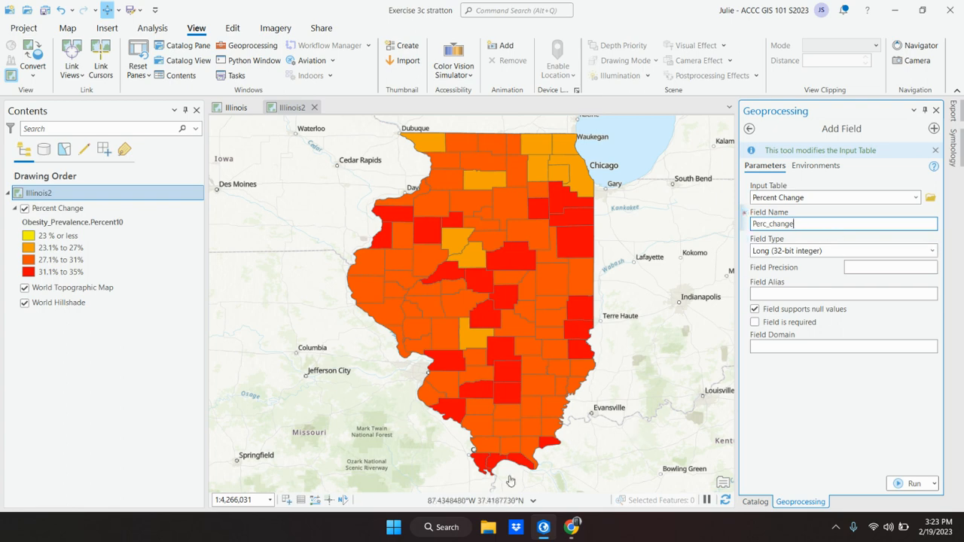
{"action": "left_click", "coordinate": [542, 529]}
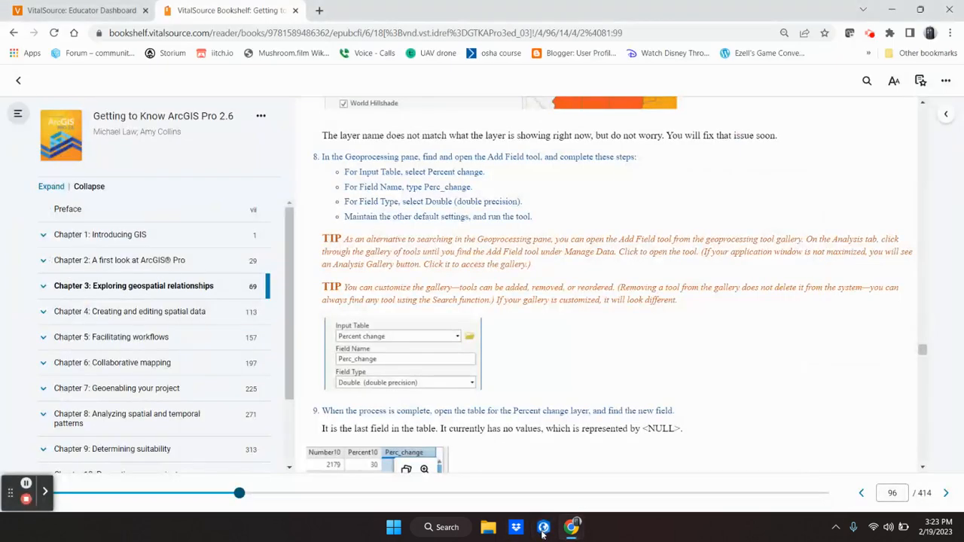
{"action": "left_click", "coordinate": [542, 529]}
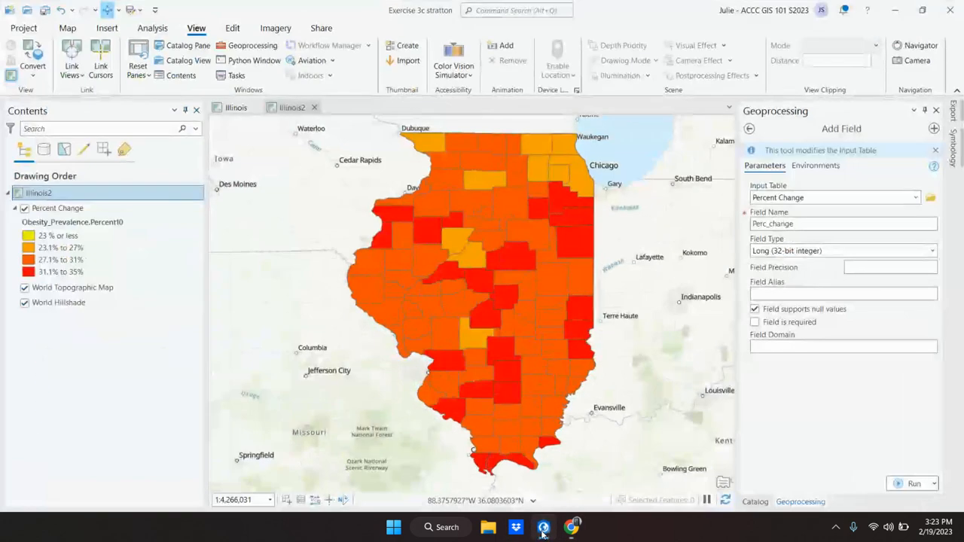
{"action": "left_click", "coordinate": [542, 531]}
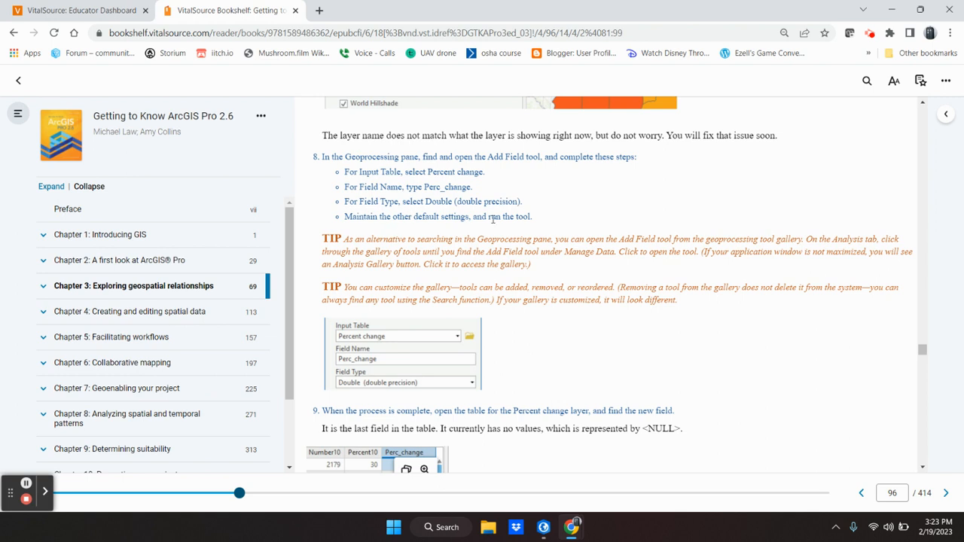
{"action": "mouse_move", "coordinate": [550, 535]}
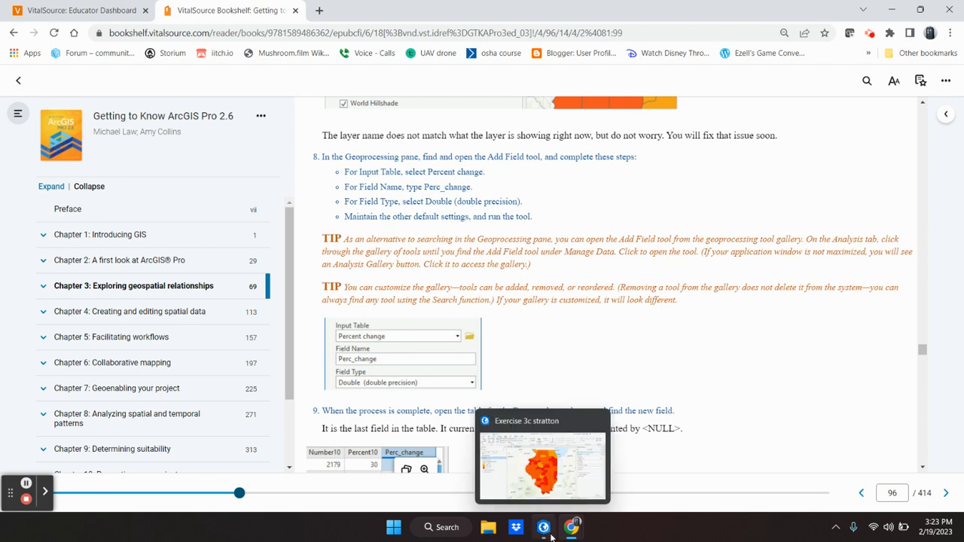
{"action": "left_click", "coordinate": [544, 531]}
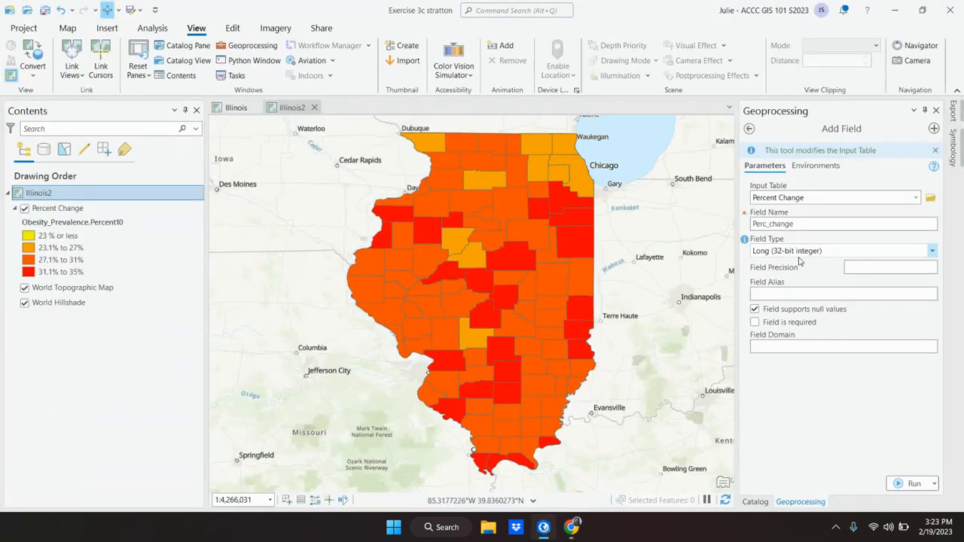
Look through the field type options and recheck the required type in the textbook.
{"action": "left_click", "coordinate": [801, 251]}
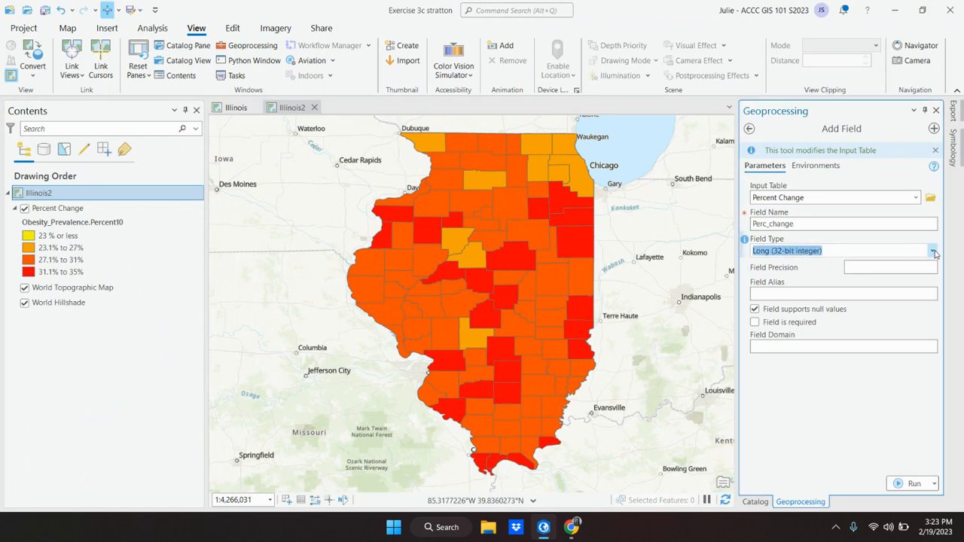
{"action": "left_click", "coordinate": [933, 252]}
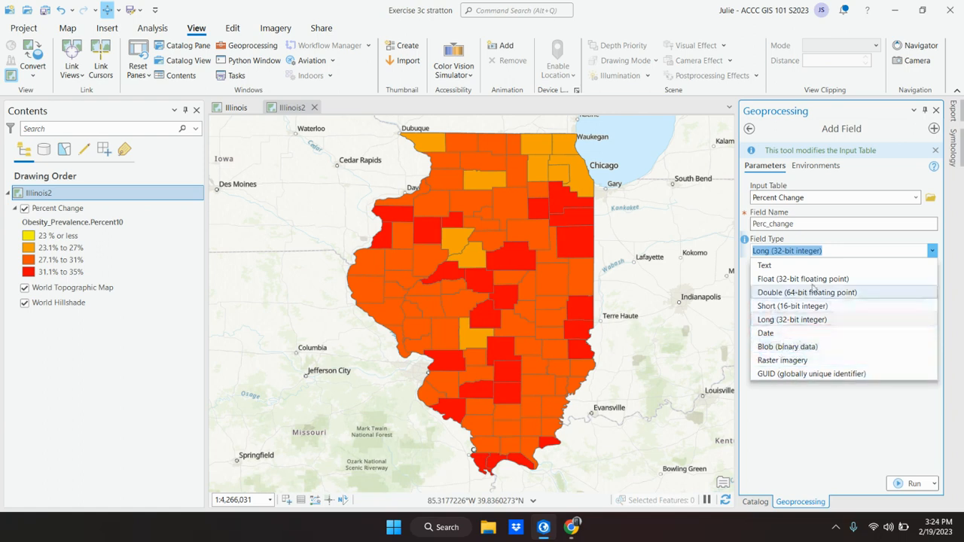
{"action": "left_click", "coordinate": [837, 253]}
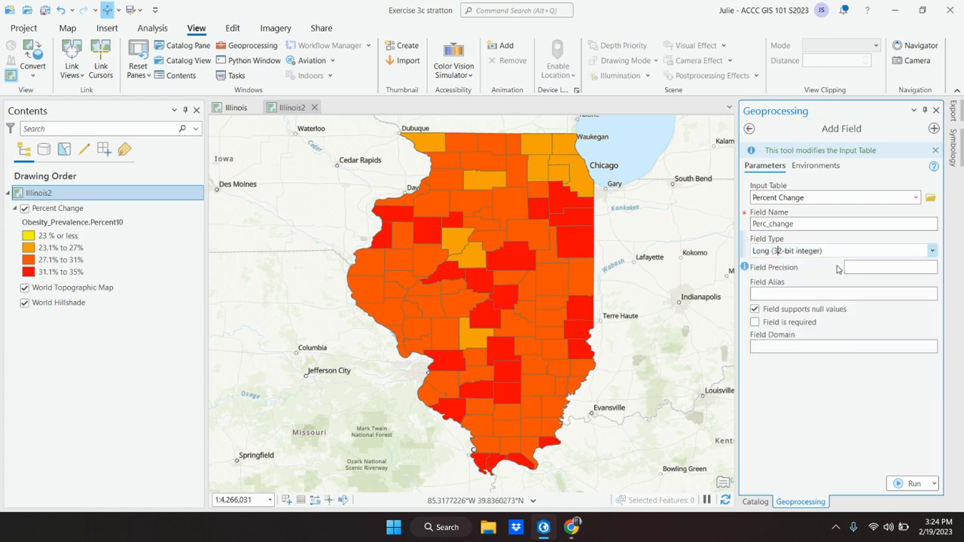
{"action": "left_click", "coordinate": [863, 267]}
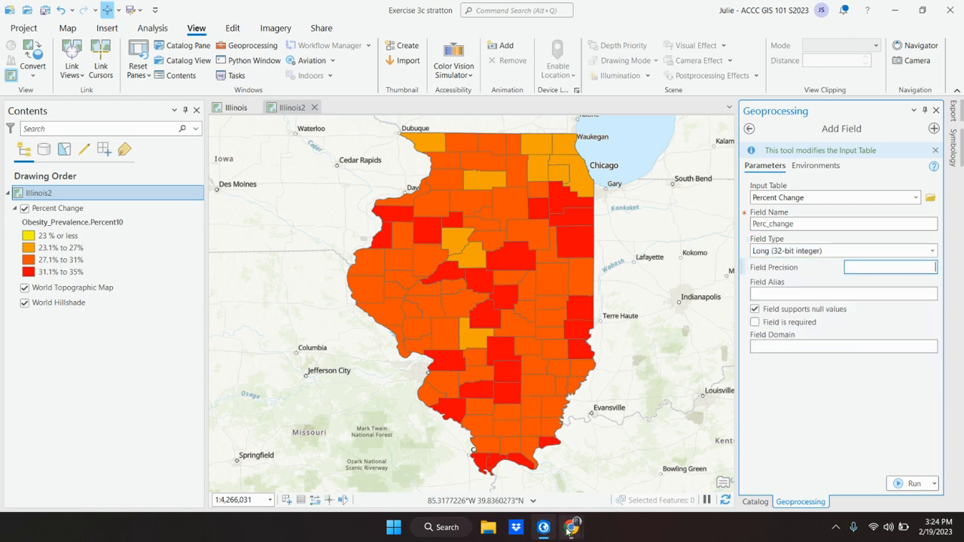
{"action": "mouse_move", "coordinate": [574, 529]}
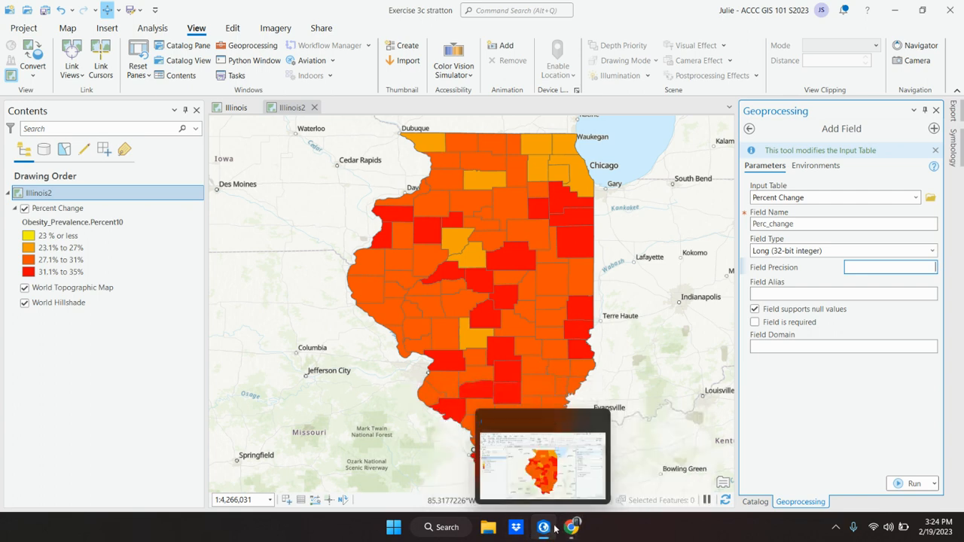
{"action": "left_click", "coordinate": [537, 463]}
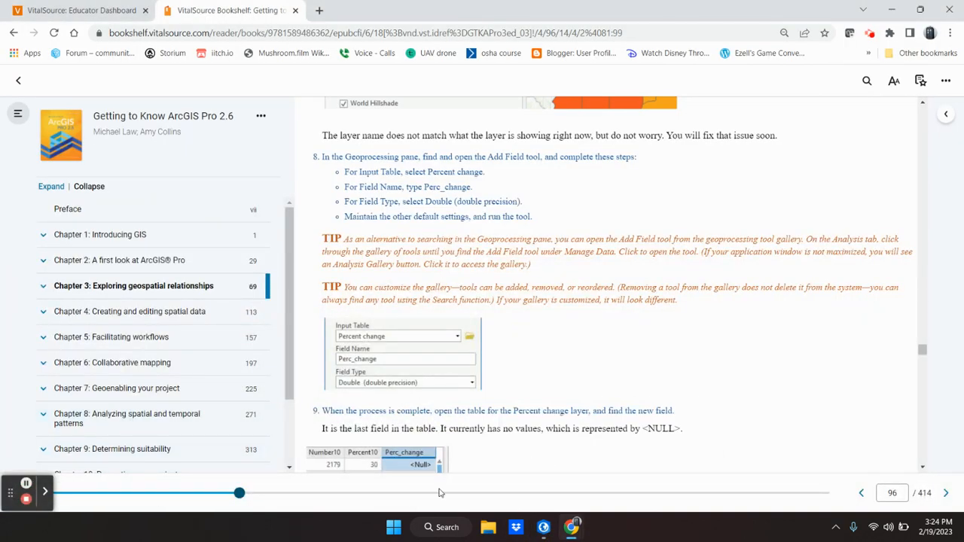
{"action": "left_click", "coordinate": [544, 528]}
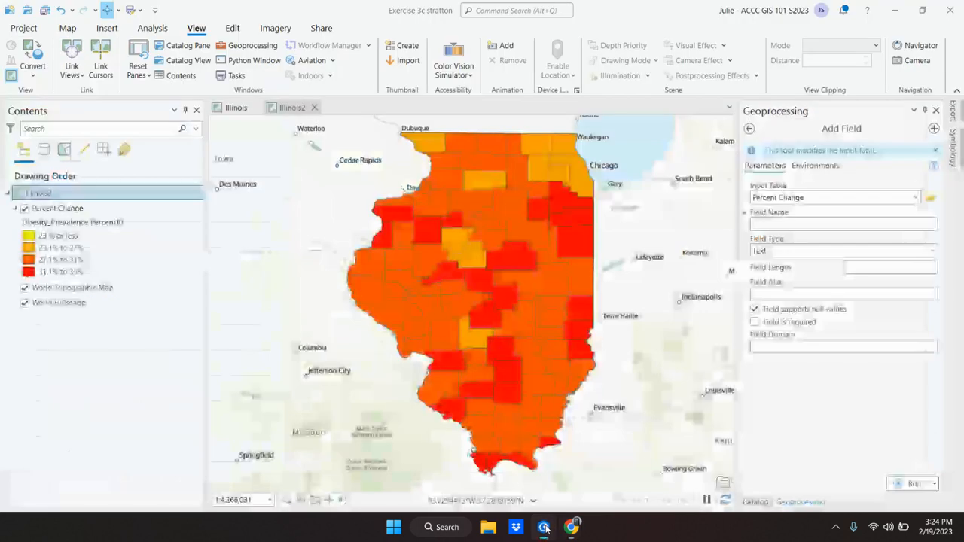
Name the field Perc_change with type Double, run Add Field, and return to the book.
{"action": "left_click", "coordinate": [859, 225]}
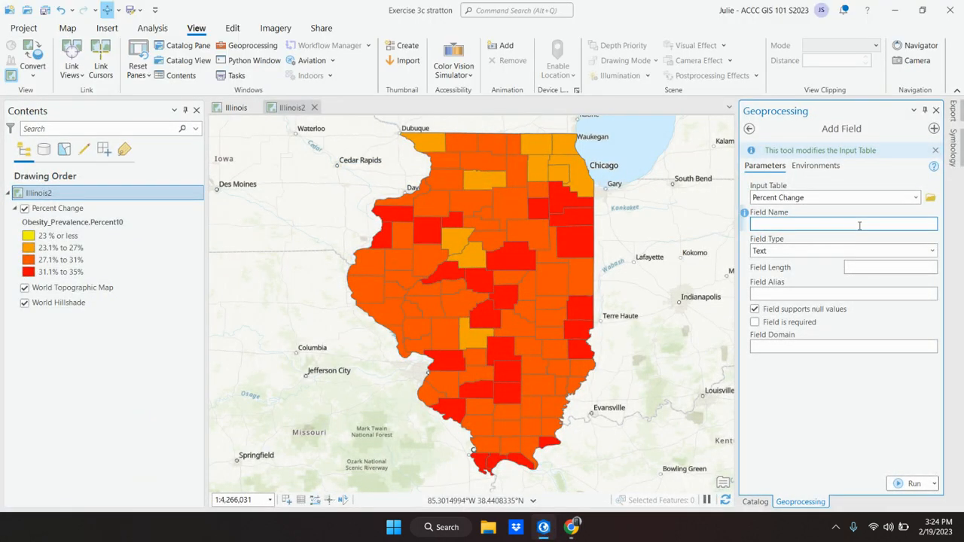
{"action": "type", "text": "Perc_change"}
{"action": "left_click", "coordinate": [931, 251]}
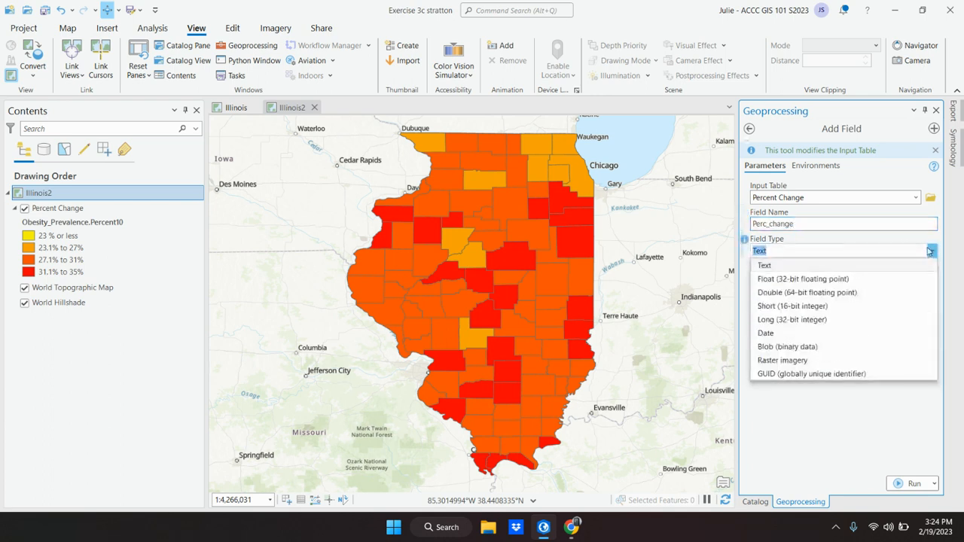
{"action": "left_click", "coordinate": [851, 293]}
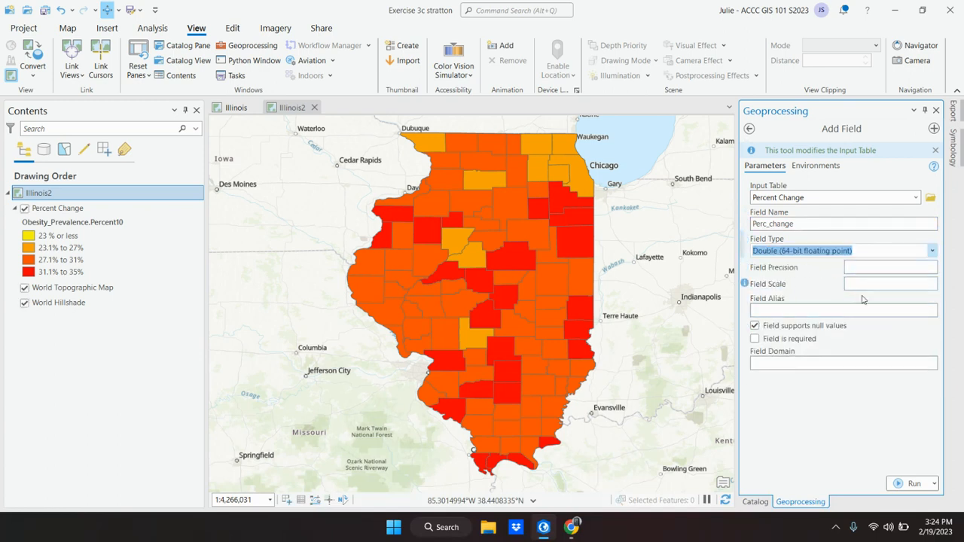
{"action": "mouse_move", "coordinate": [543, 533]}
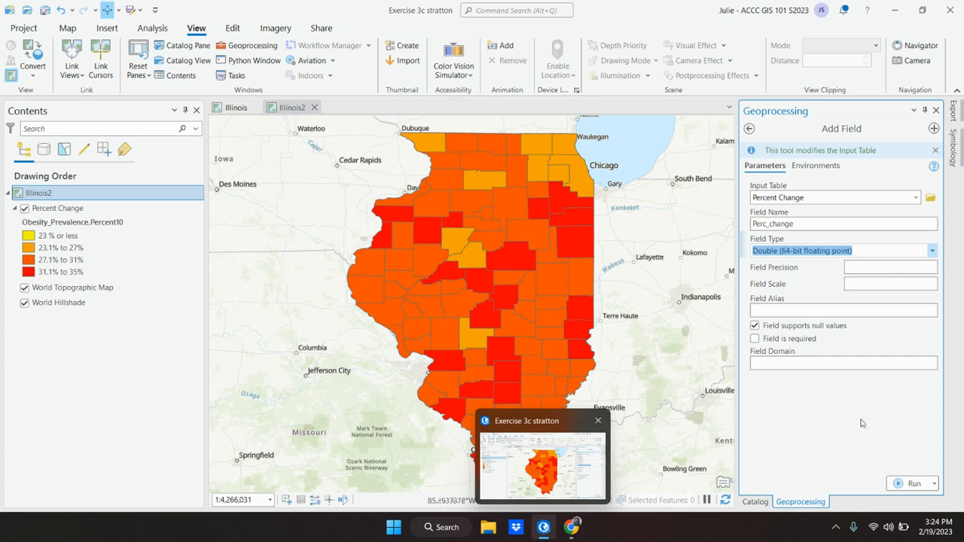
{"action": "left_click", "coordinate": [906, 484]}
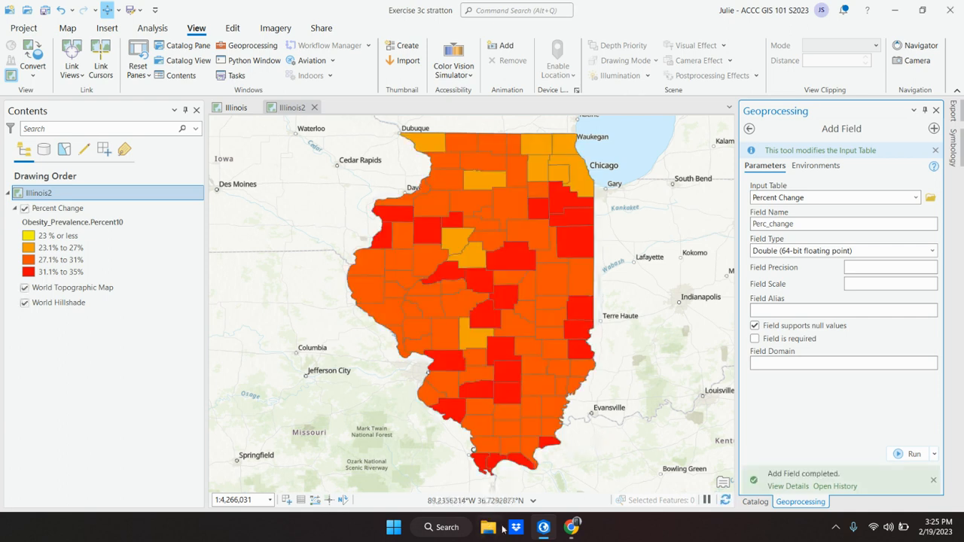
{"action": "left_click", "coordinate": [543, 527]}
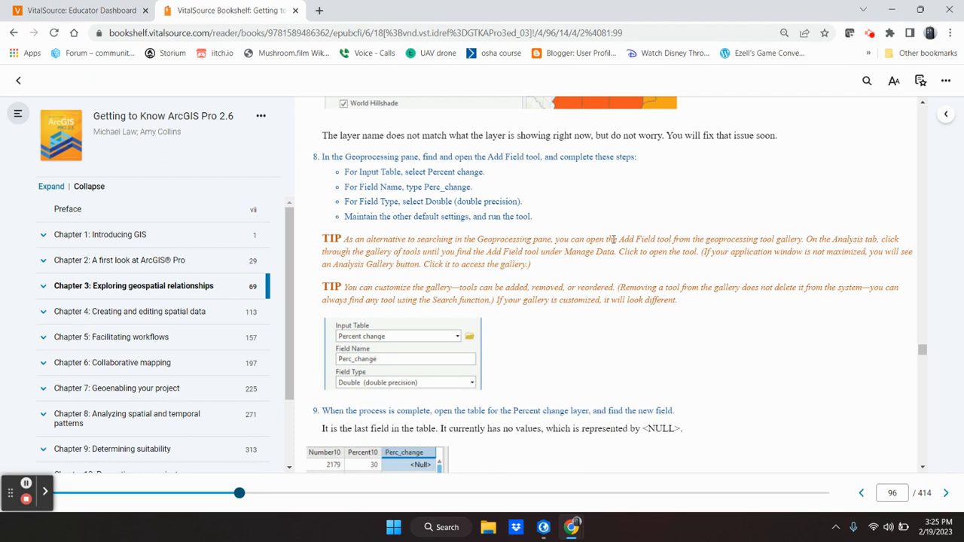
Scroll the book to page 97's step 9 on the empty Perc_change field.
{"action": "scroll", "coordinate": [527, 313], "scroll_direction": "down", "scroll_amount": 1}
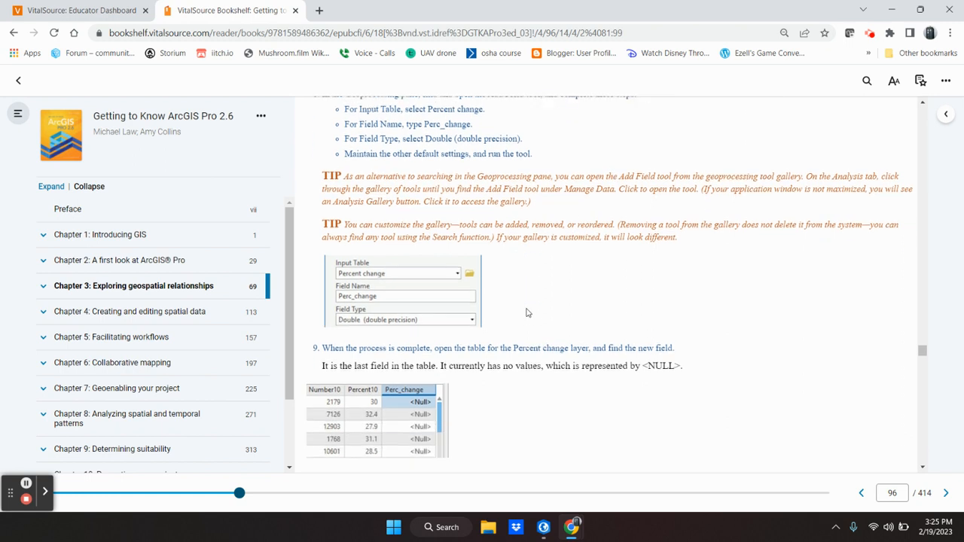
{"action": "scroll", "coordinate": [527, 313], "scroll_direction": "down", "scroll_amount": 1}
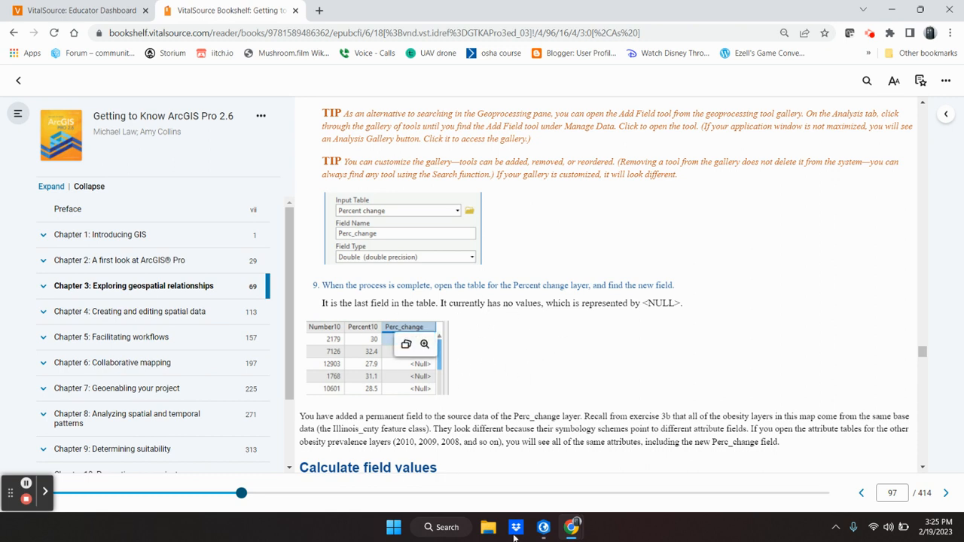
Open the Percent Change attribute table and scroll right to the all-Null Perc_change column.
{"action": "left_click", "coordinate": [26, 486]}
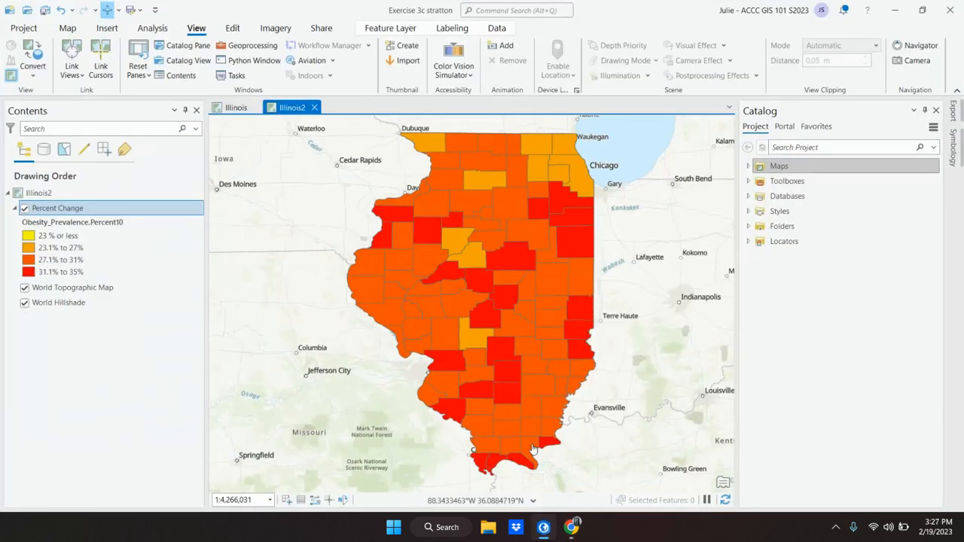
{"action": "right_click", "coordinate": [54, 214]}
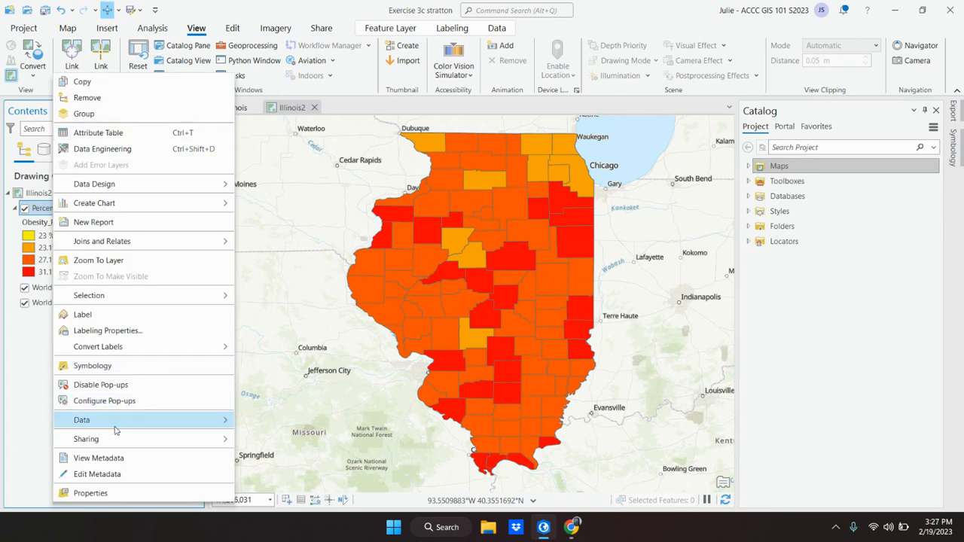
{"action": "left_click", "coordinate": [96, 134]}
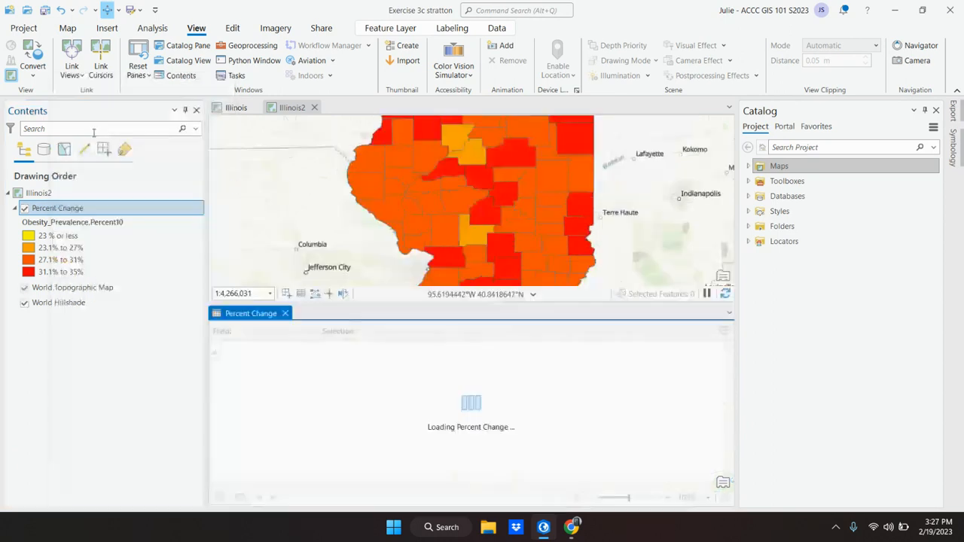
{"action": "left_click_drag", "start_coordinate": [245, 484], "coordinate": [494, 515]}
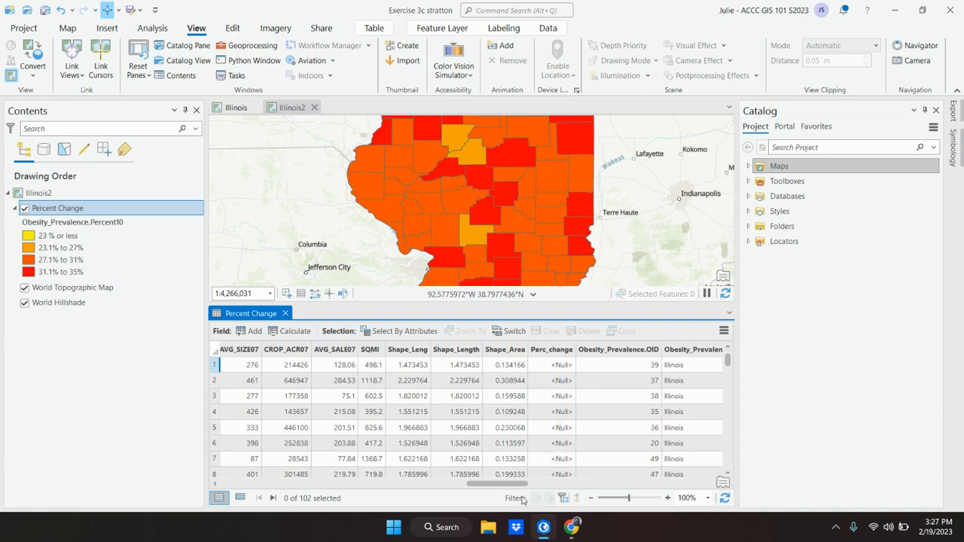
{"action": "mouse_move", "coordinate": [500, 484]}
{"action": "left_mouse_down"}
{"action": "mouse_move", "coordinate": [722, 482]}
{"action": "mouse_move", "coordinate": [509, 486]}
{"action": "left_mouse_up"}
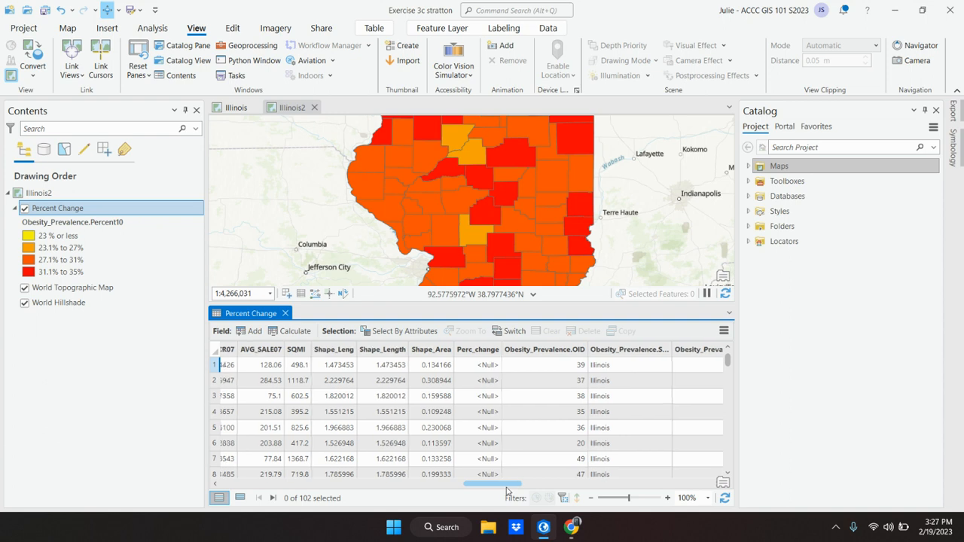
Scroll the textbook to Calculate field values steps 1–4 and the Calculate Field figure.
{"action": "left_click", "coordinate": [544, 526]}
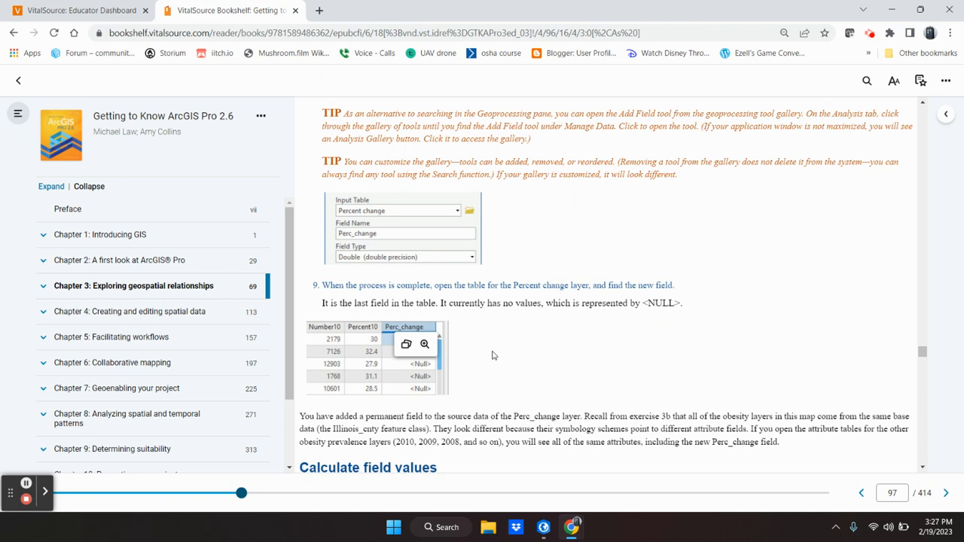
{"action": "scroll", "coordinate": [493, 355], "scroll_direction": "down", "scroll_amount": 3}
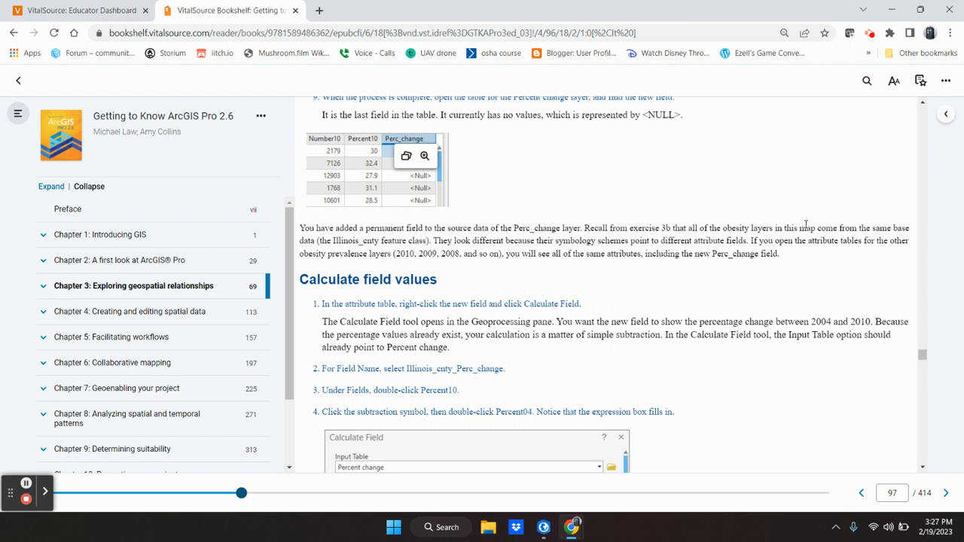
{"action": "scroll", "coordinate": [476, 299], "scroll_direction": "down", "scroll_amount": 1}
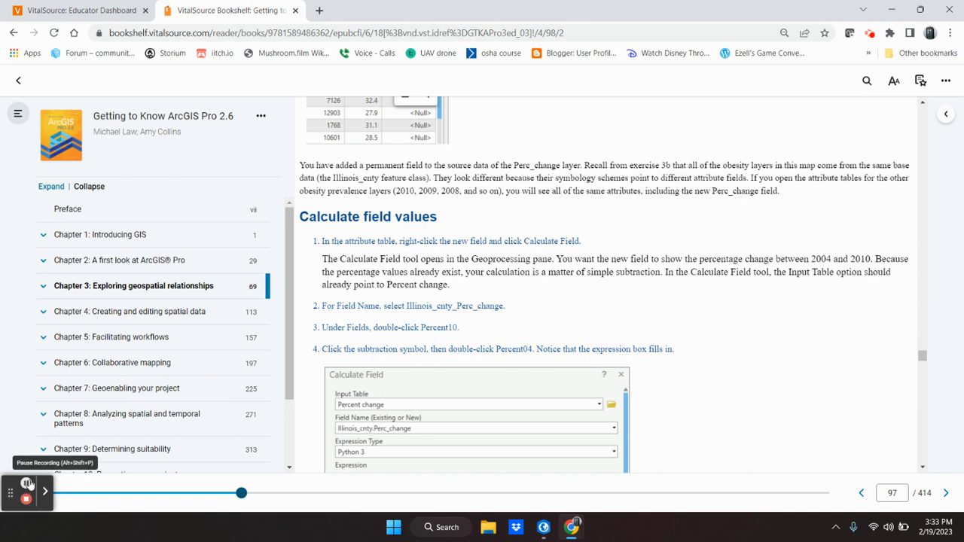
{"action": "left_click", "coordinate": [26, 485]}
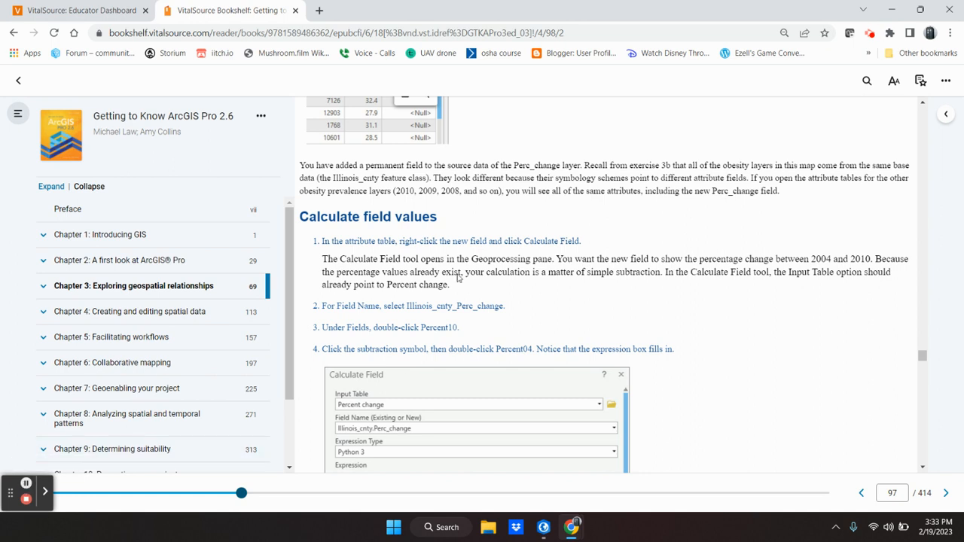
Launch Calculate Field from the Perc_change column header, then reread the book's steps.
{"action": "left_click", "coordinate": [545, 532]}
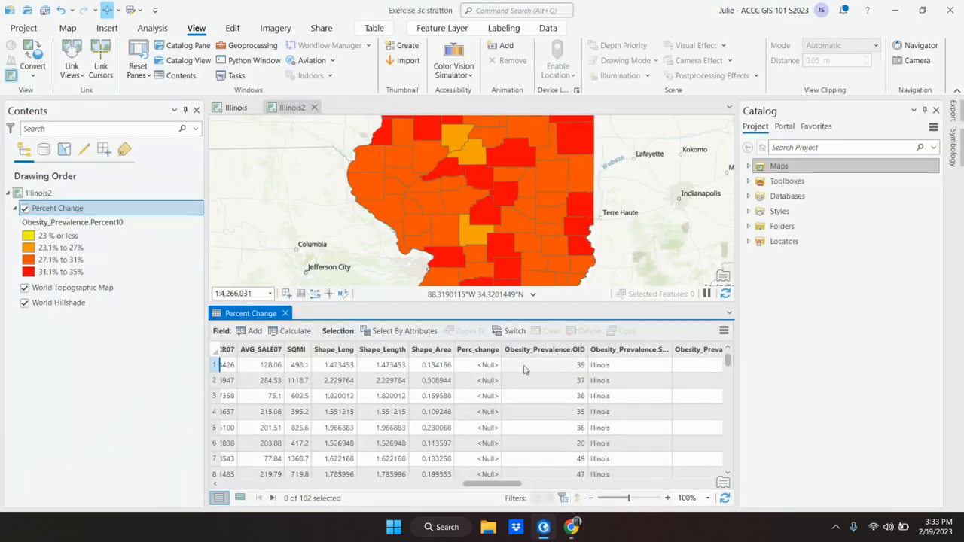
{"action": "right_click", "coordinate": [472, 353]}
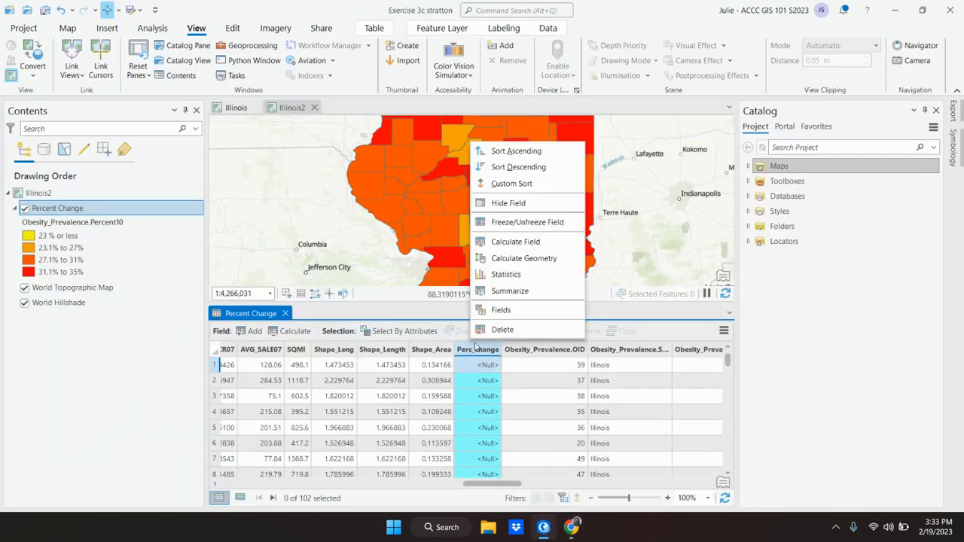
{"action": "left_click", "coordinate": [514, 241]}
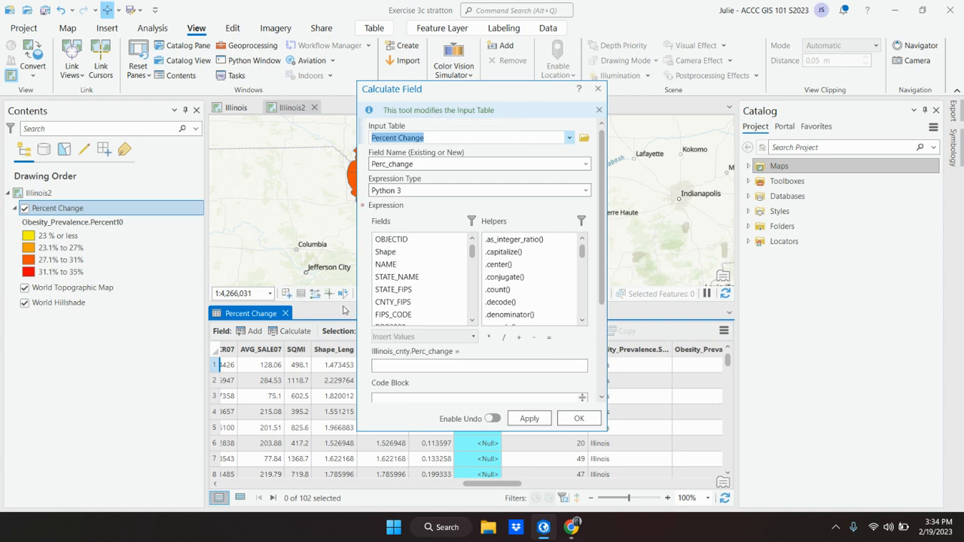
{"action": "mouse_move", "coordinate": [547, 537]}
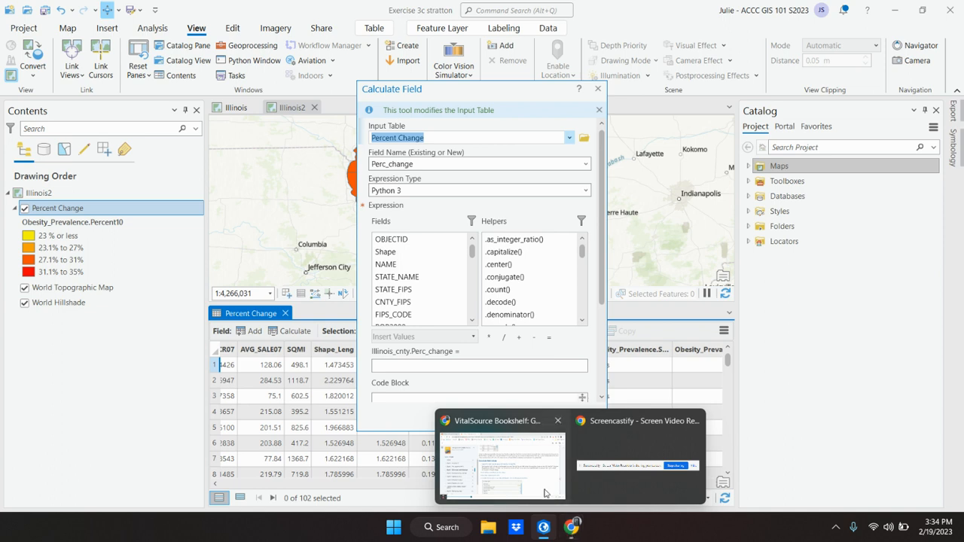
{"action": "left_click", "coordinate": [545, 493]}
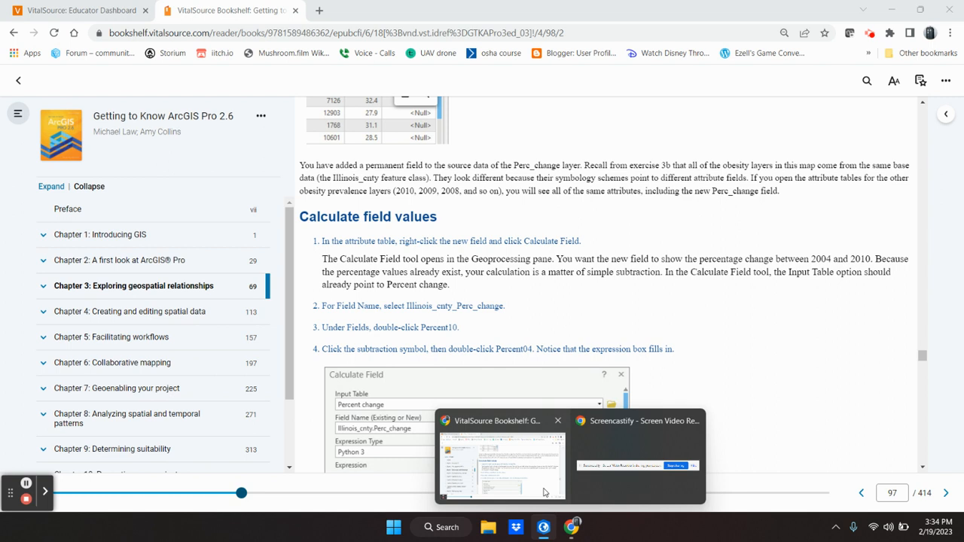
{"action": "left_click", "coordinate": [545, 489]}
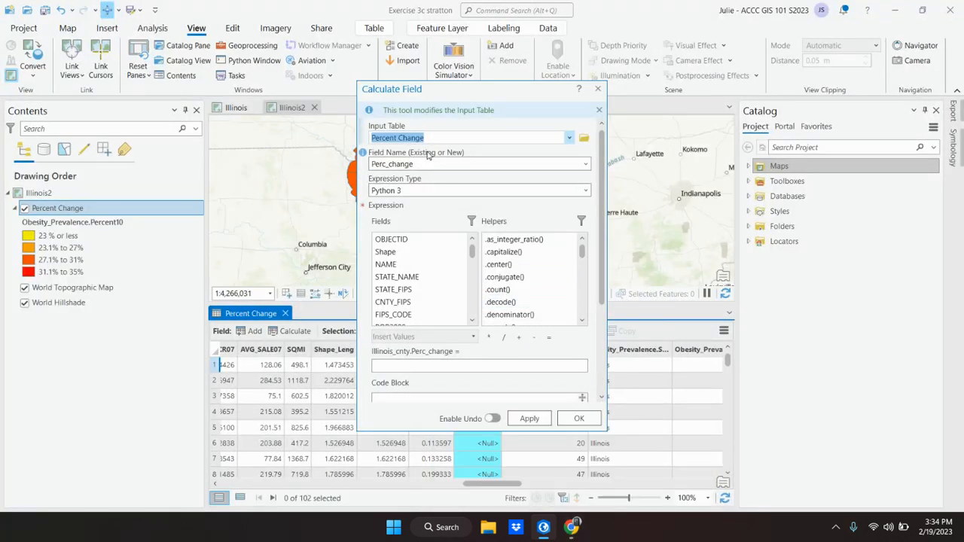
Keep Percent Change as the input table and set the field to calculate to Illinois_cnty.Perc_change.
{"action": "left_click", "coordinate": [569, 138]}
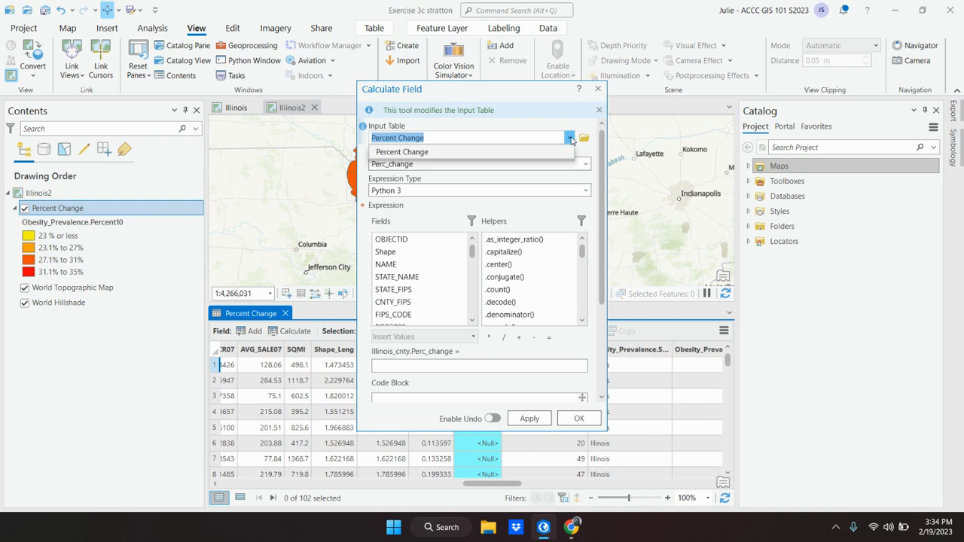
{"action": "left_click", "coordinate": [571, 139]}
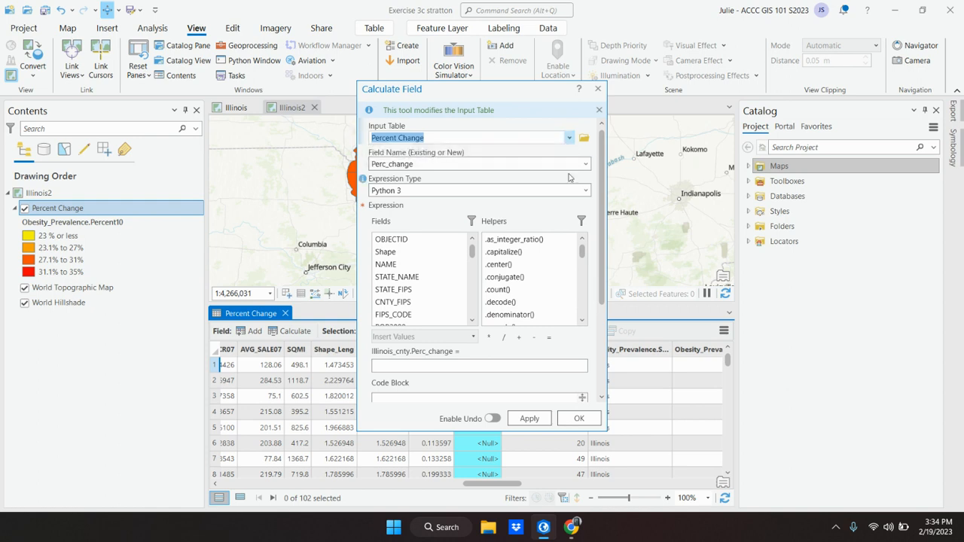
{"action": "mouse_move", "coordinate": [570, 528]}
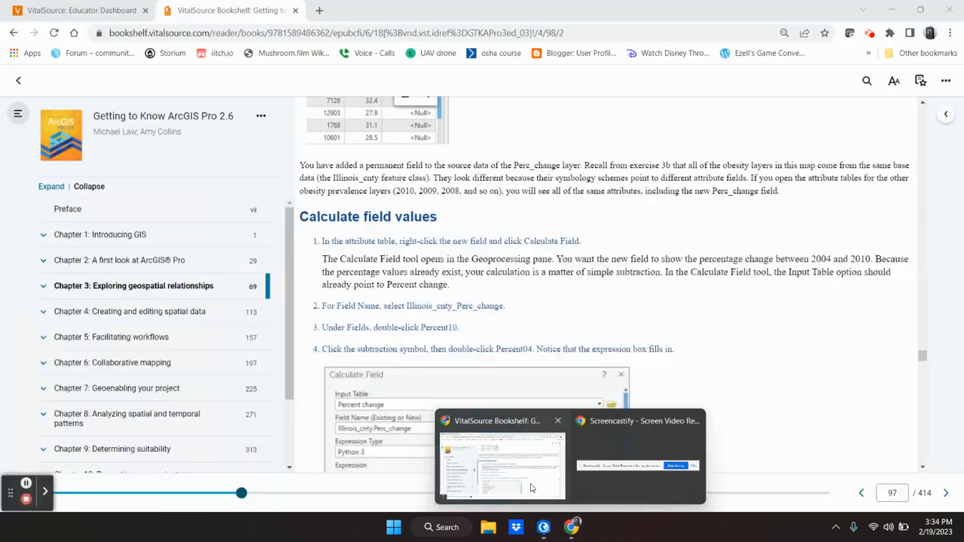
{"action": "mouse_move", "coordinate": [530, 488]}
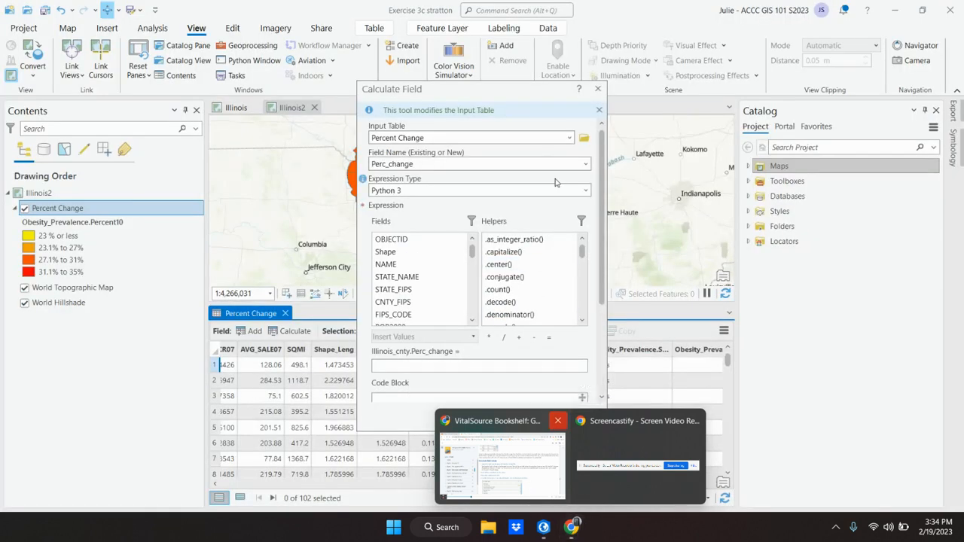
{"action": "left_click", "coordinate": [585, 165]}
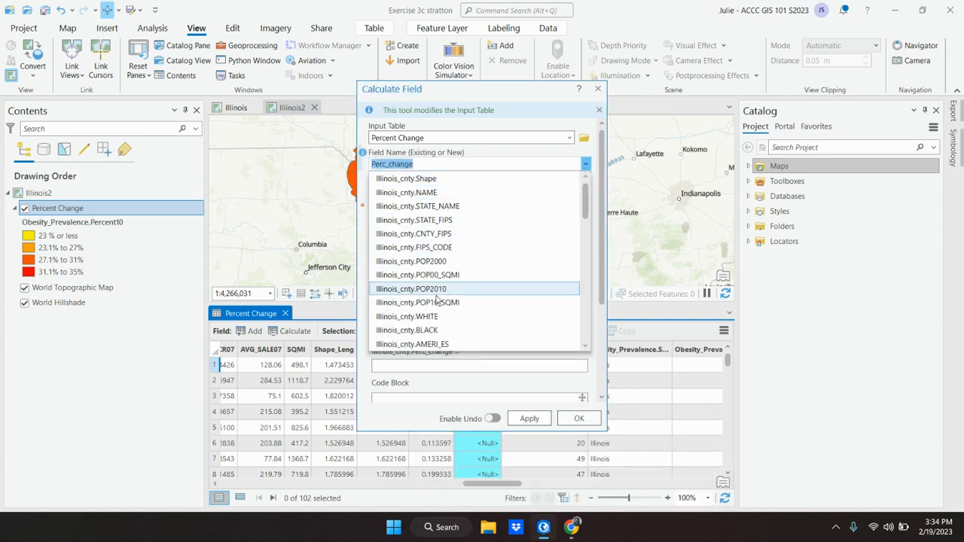
{"action": "scroll", "coordinate": [437, 298], "scroll_direction": "down", "scroll_amount": 1}
{"action": "scroll", "coordinate": [433, 297], "scroll_direction": "down", "scroll_amount": 5}
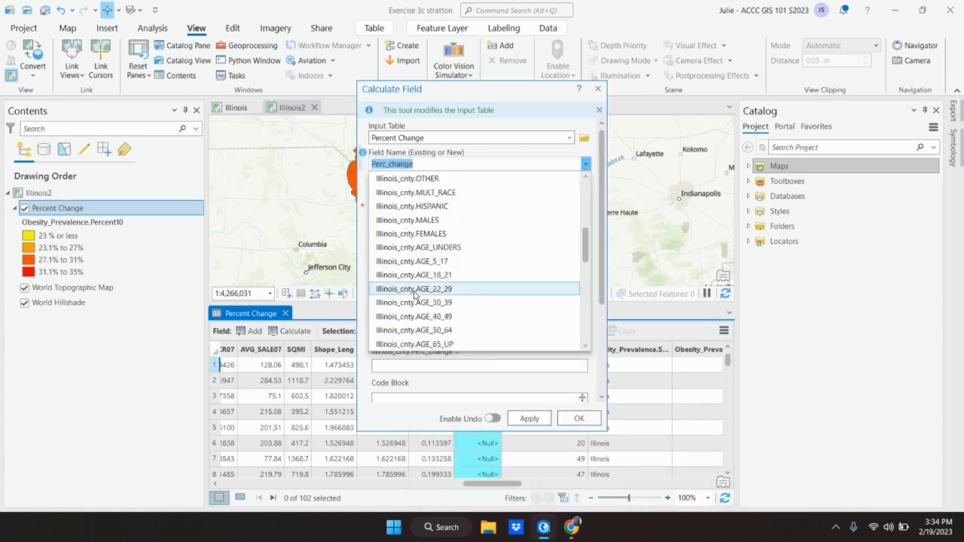
{"action": "scroll", "coordinate": [414, 294], "scroll_direction": "down", "scroll_amount": 6}
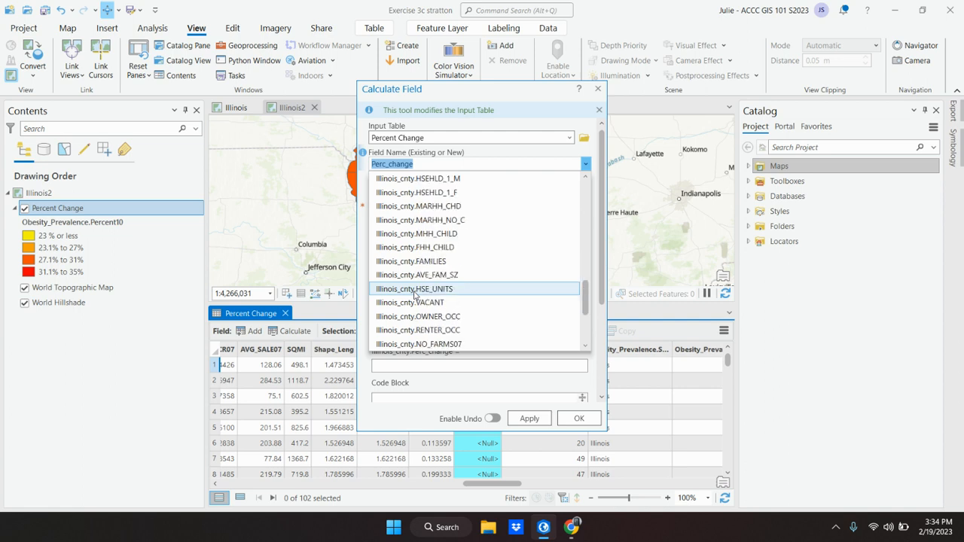
{"action": "scroll", "coordinate": [415, 294], "scroll_direction": "down", "scroll_amount": 2}
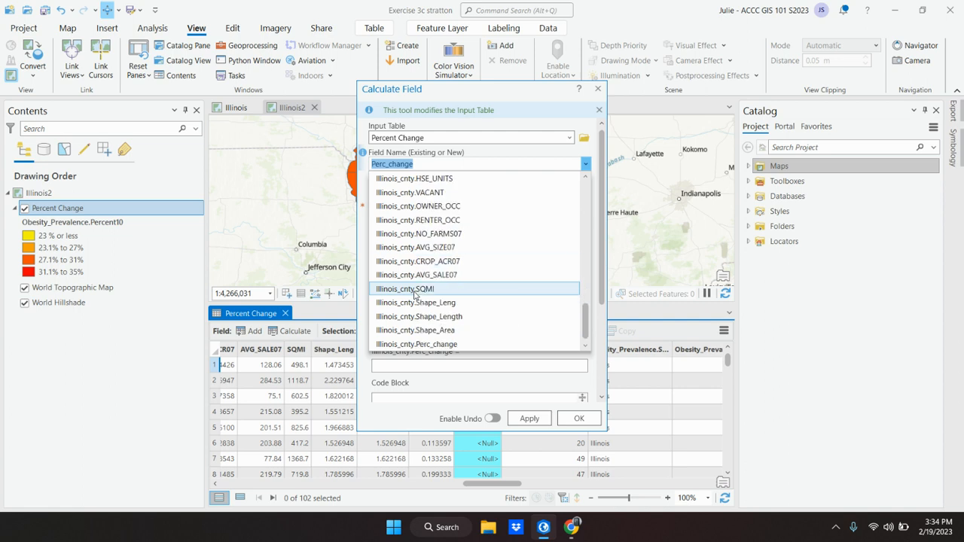
{"action": "left_click", "coordinate": [422, 344]}
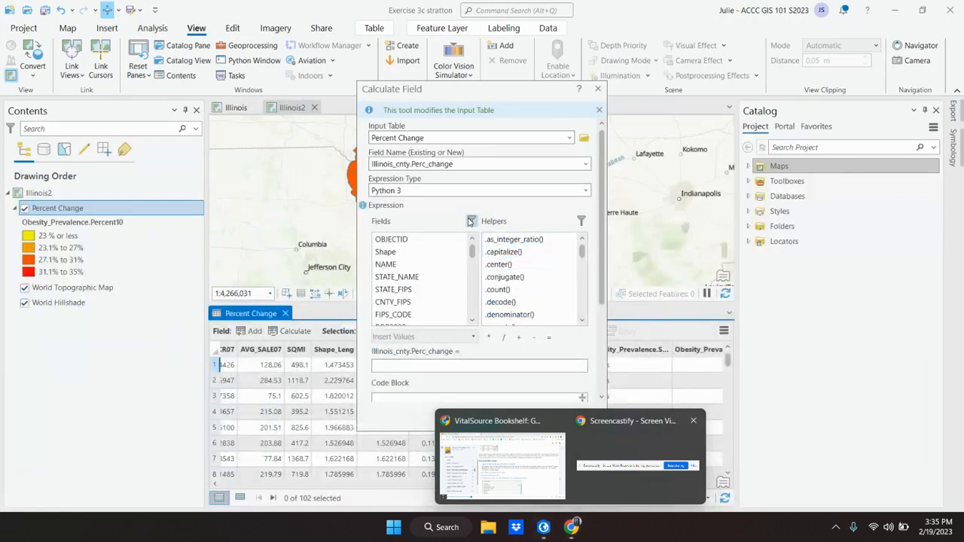
Find and select the Obesity_Prevalence.Percent10 field in the Fields list.
{"action": "scroll", "coordinate": [409, 292], "scroll_direction": "down", "scroll_amount": 1}
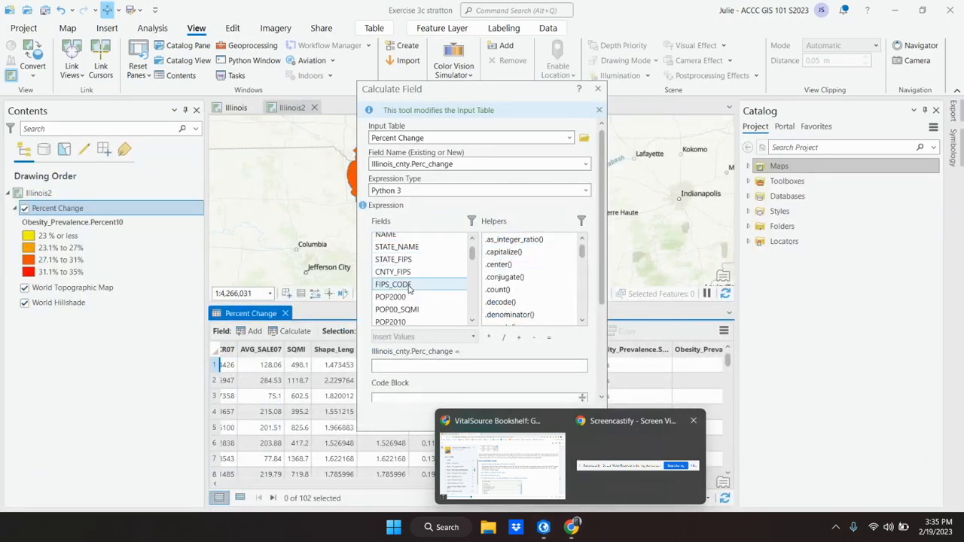
{"action": "scroll", "coordinate": [411, 286], "scroll_direction": "down", "scroll_amount": 5}
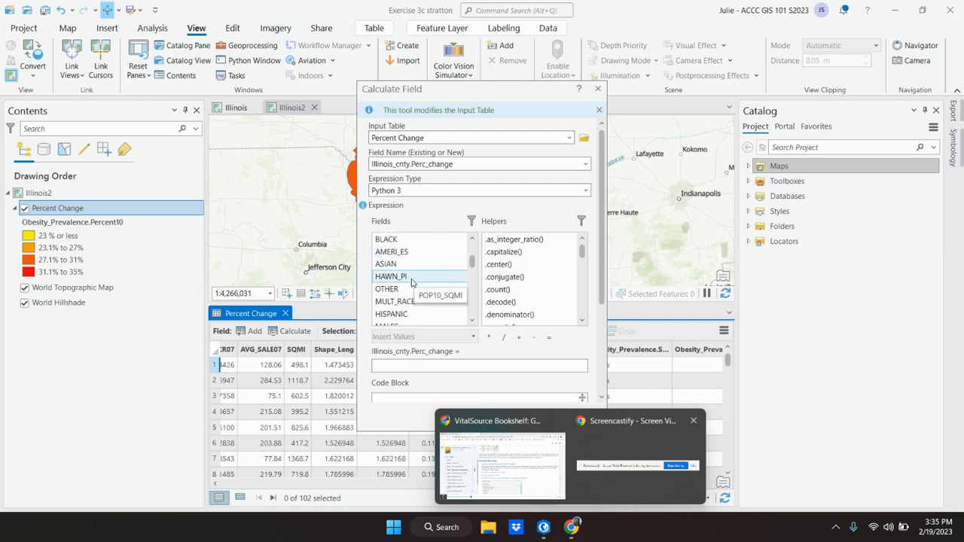
{"action": "scroll", "coordinate": [412, 282], "scroll_direction": "down", "scroll_amount": 6}
{"action": "scroll", "coordinate": [412, 282], "scroll_direction": "down", "scroll_amount": 8}
{"action": "scroll", "coordinate": [413, 282], "scroll_direction": "down", "scroll_amount": 5}
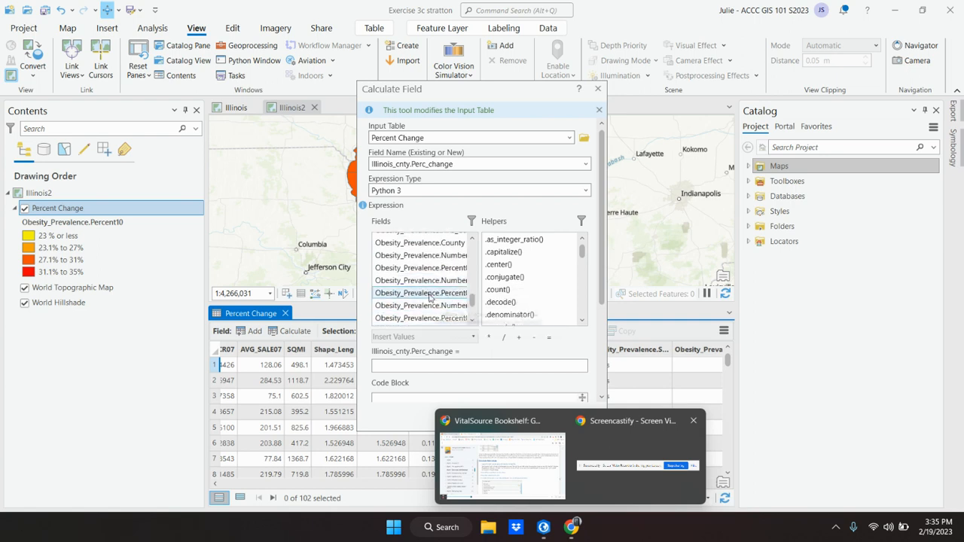
{"action": "scroll", "coordinate": [430, 297], "scroll_direction": "down", "scroll_amount": 1}
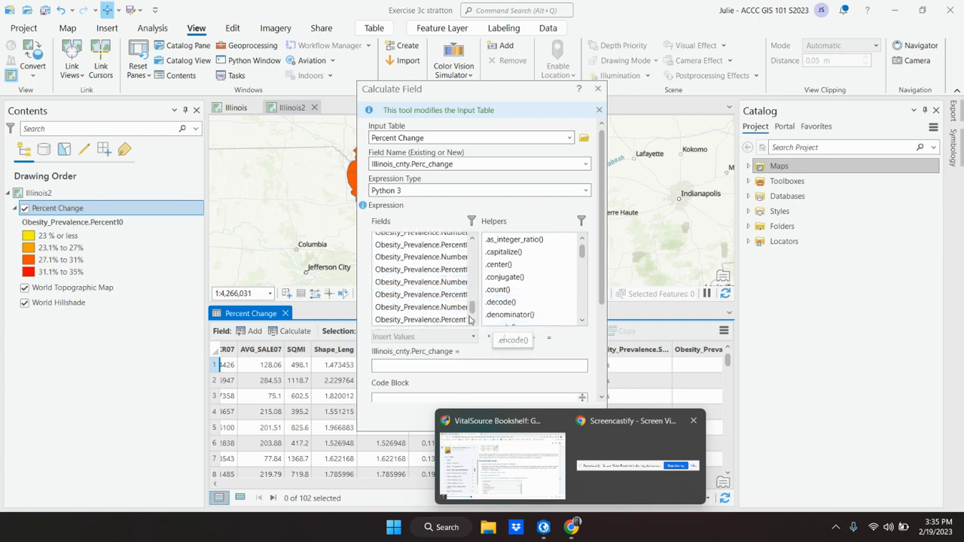
{"action": "left_click", "coordinate": [420, 320]}
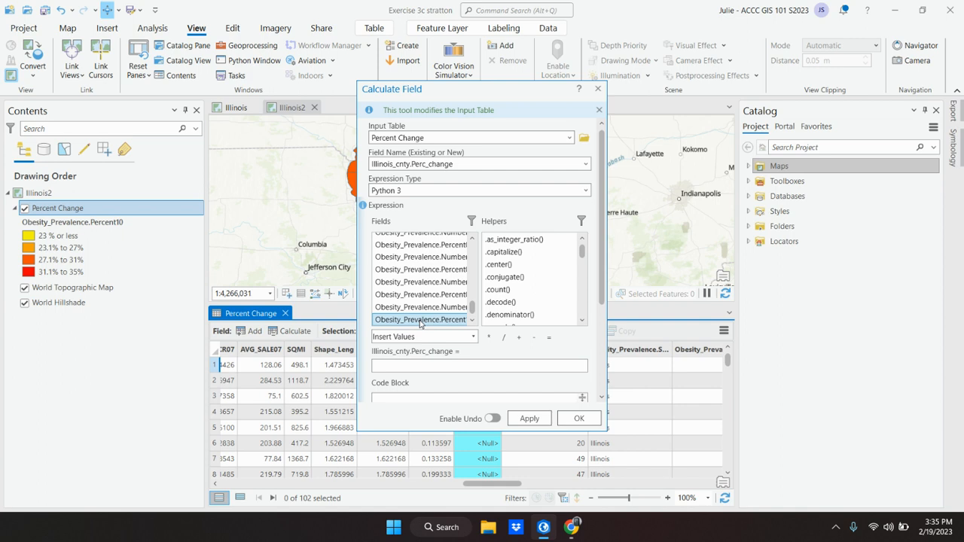
Scroll the e-book to the example expression Percent10 minus Percent04, then return to ArcGIS Pro.
{"action": "left_click", "coordinate": [546, 528]}
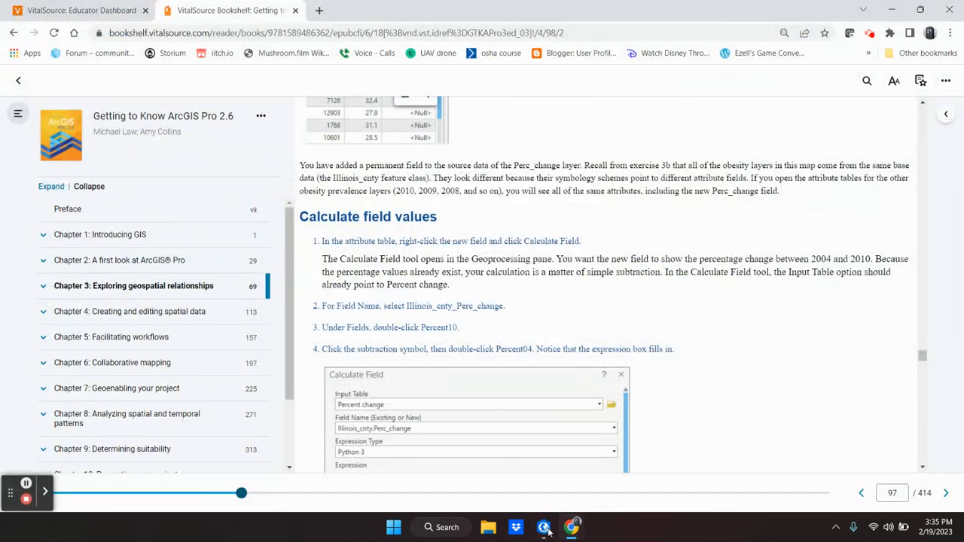
{"action": "scroll", "coordinate": [467, 419], "scroll_direction": "down", "scroll_amount": 3}
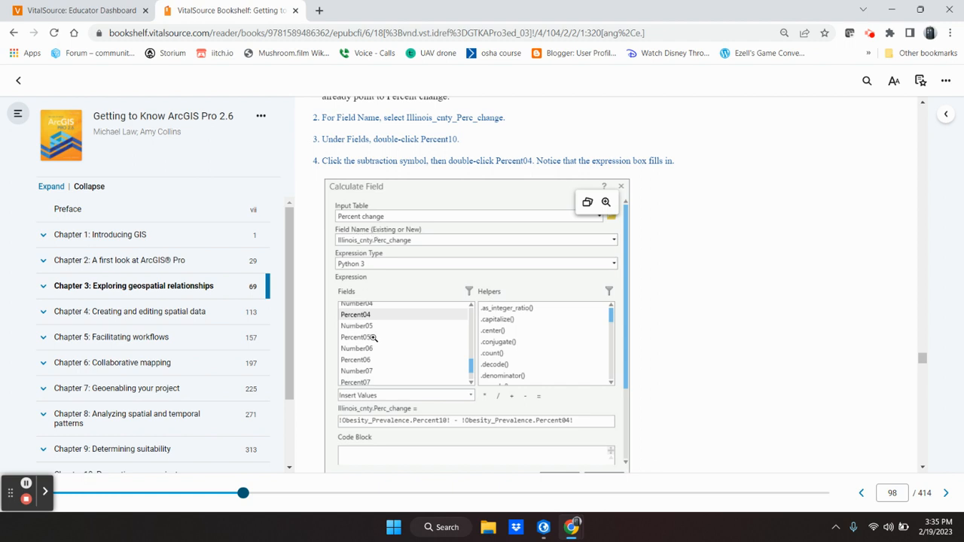
{"action": "left_click", "coordinate": [551, 532]}
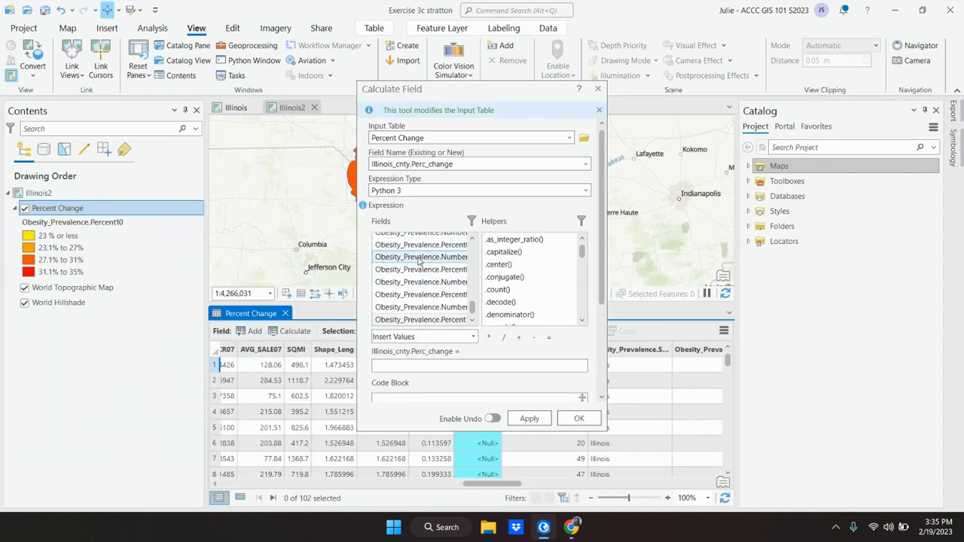
{"action": "left_click", "coordinate": [420, 320]}
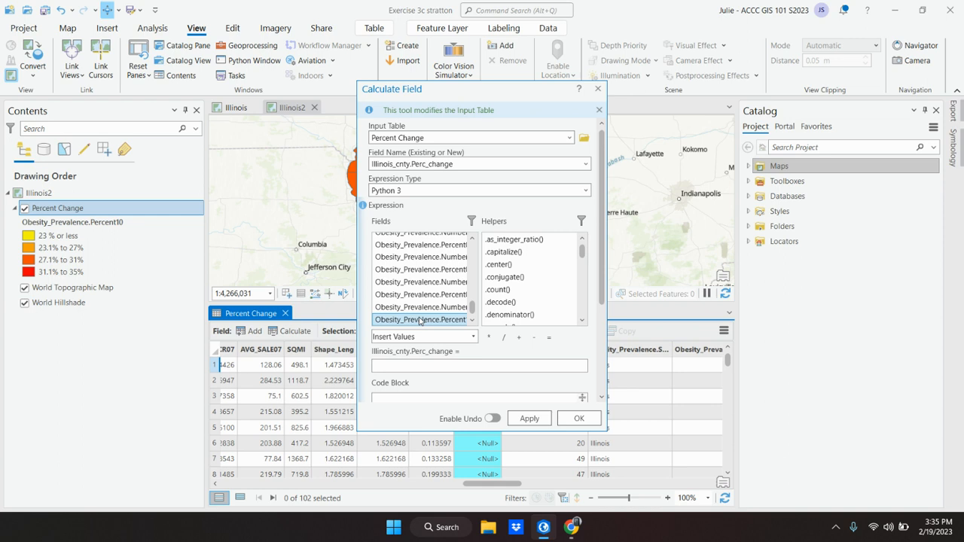
{"action": "mouse_move", "coordinate": [573, 530]}
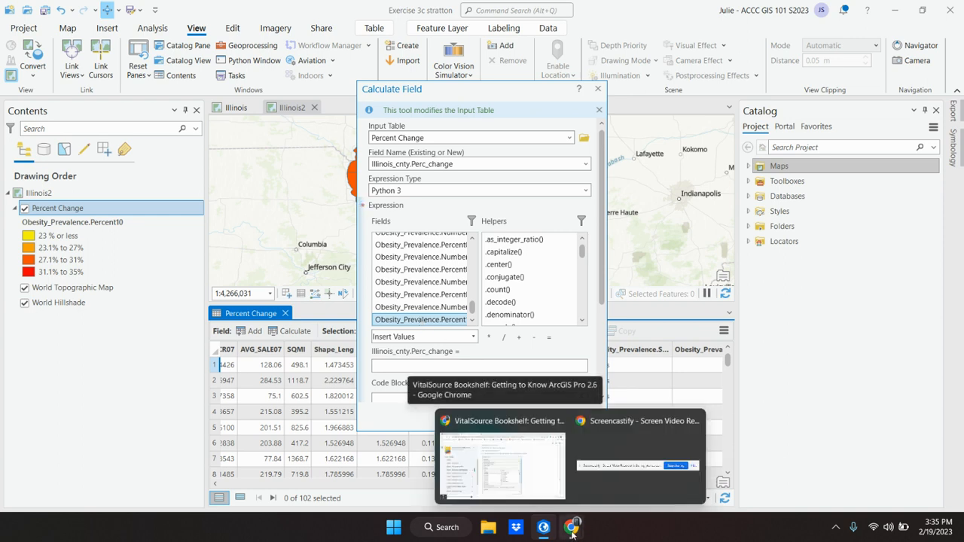
{"action": "mouse_move", "coordinate": [540, 528]}
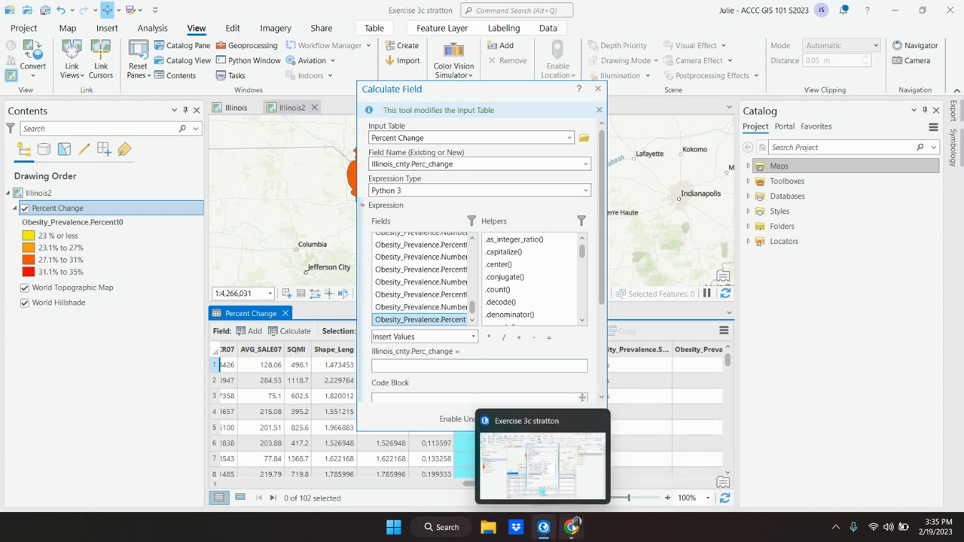
{"action": "mouse_move", "coordinate": [529, 488]}
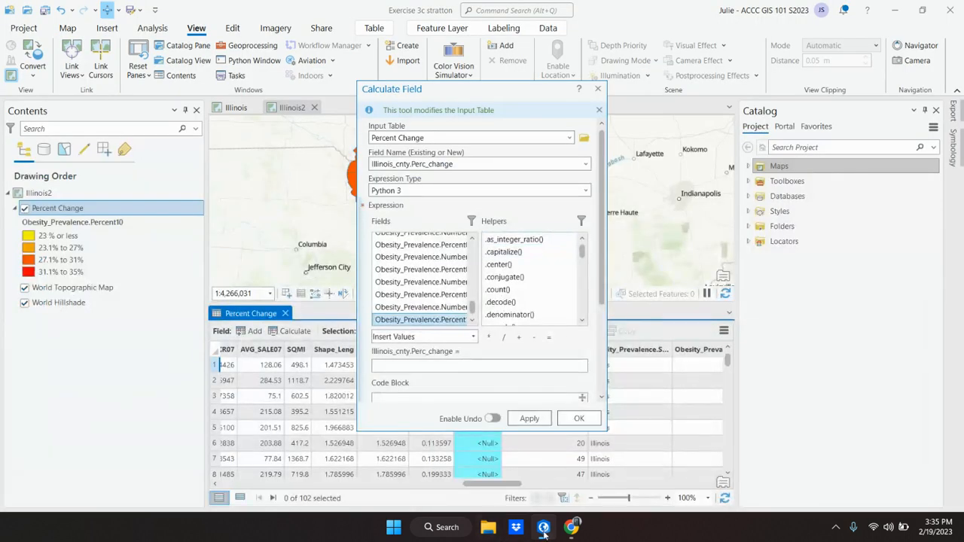
Reread steps 2–4 of 'Calculate field values' on page 98 of the e-book.
{"action": "left_click", "coordinate": [544, 528]}
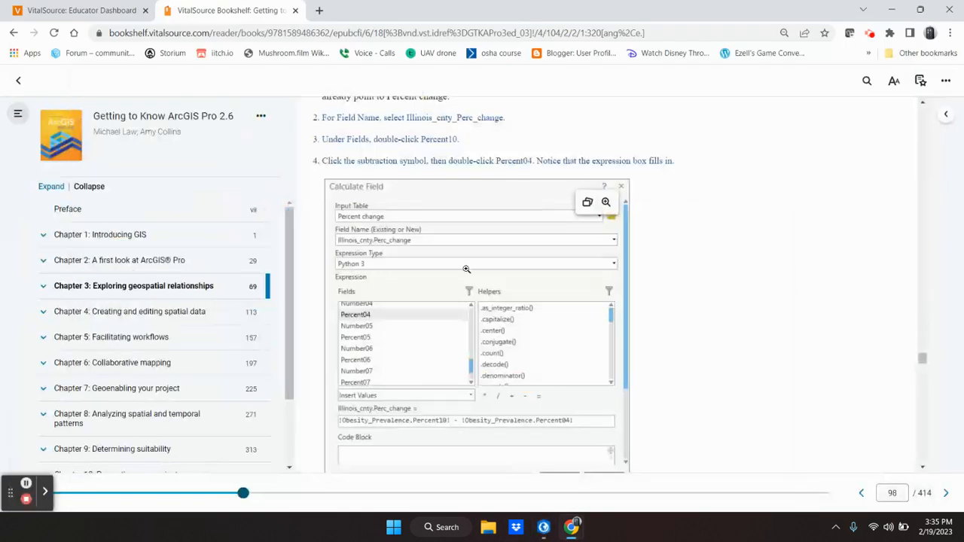
{"action": "scroll", "coordinate": [497, 264], "scroll_direction": "down", "scroll_amount": 1}
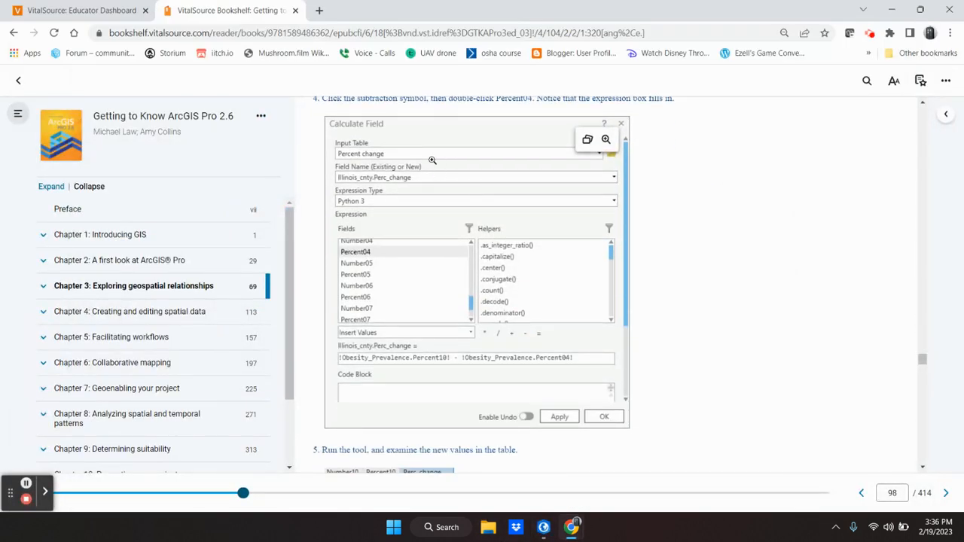
{"action": "scroll", "coordinate": [428, 167], "scroll_direction": "up", "scroll_amount": 1}
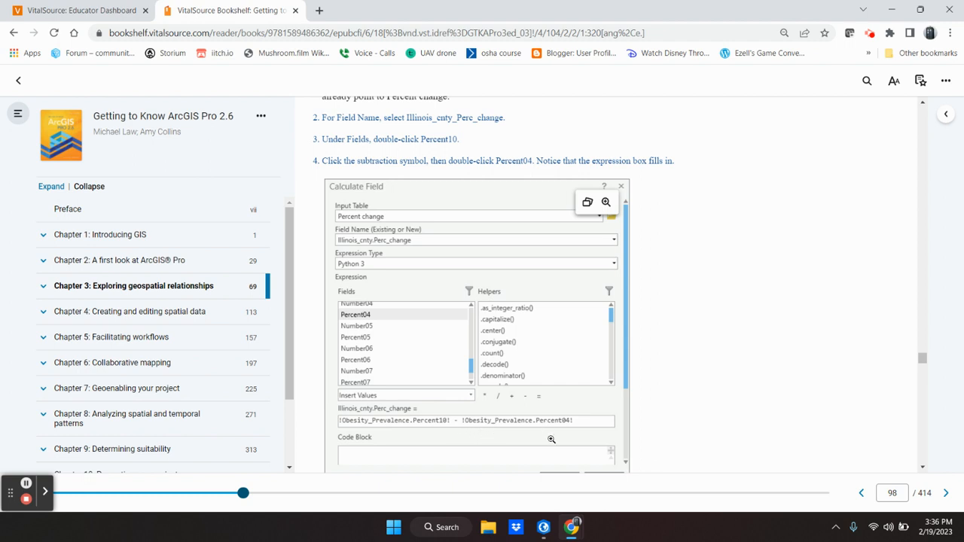
Build the expression !Obesity_Prevalence.Percent10! - !Obesity_Prevalence.Percent04! and widen the dialog to show it fully.
{"action": "left_click", "coordinate": [543, 528]}
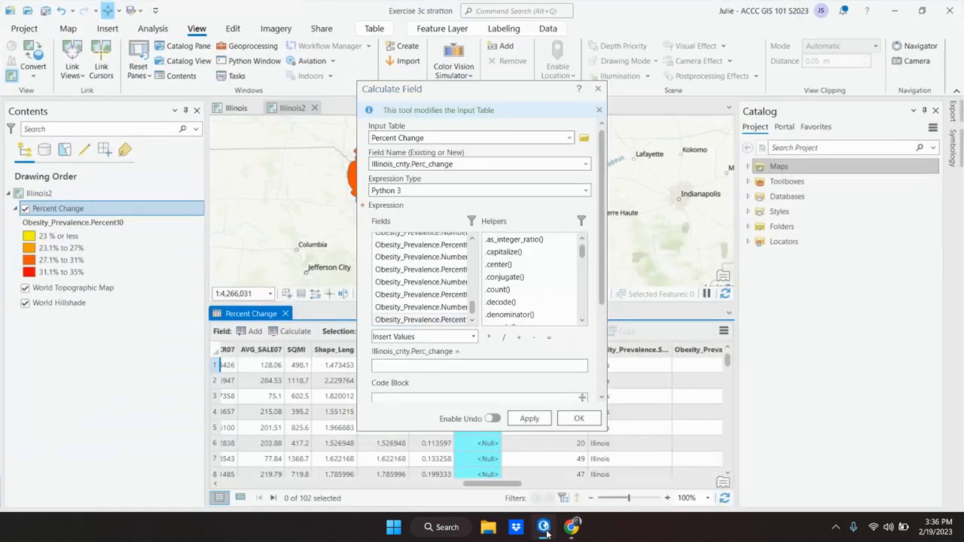
{"action": "double_click", "coordinate": [429, 321]}
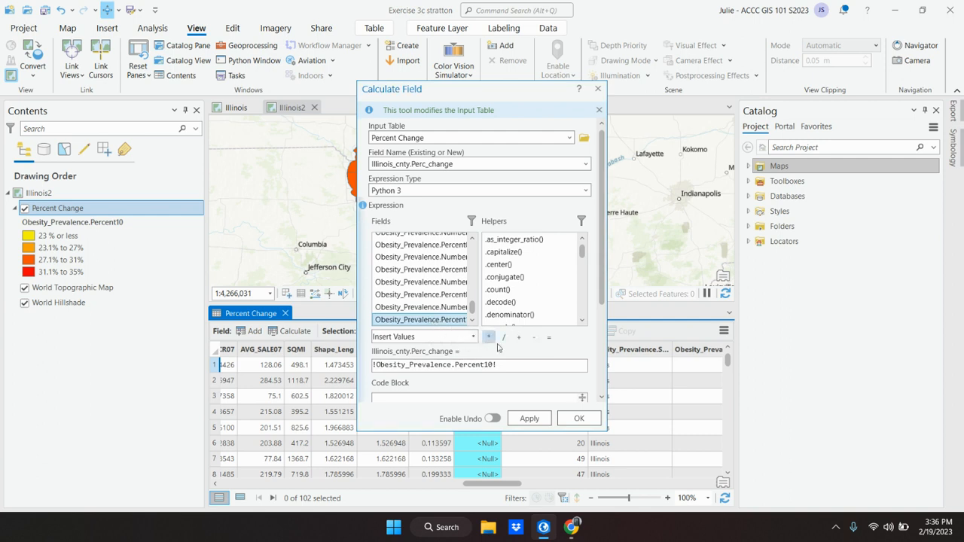
{"action": "left_click", "coordinate": [534, 338]}
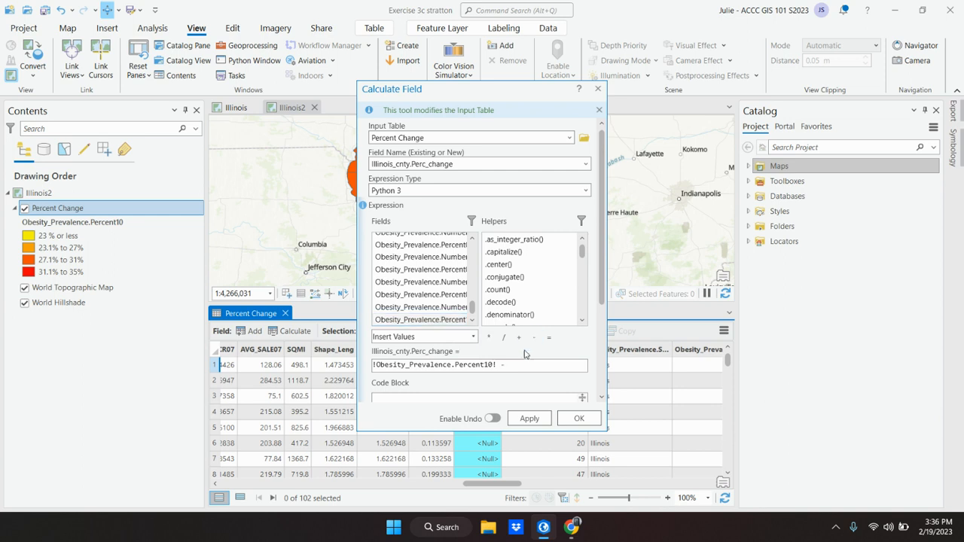
{"action": "scroll", "coordinate": [420, 274], "scroll_direction": "up", "scroll_amount": 1}
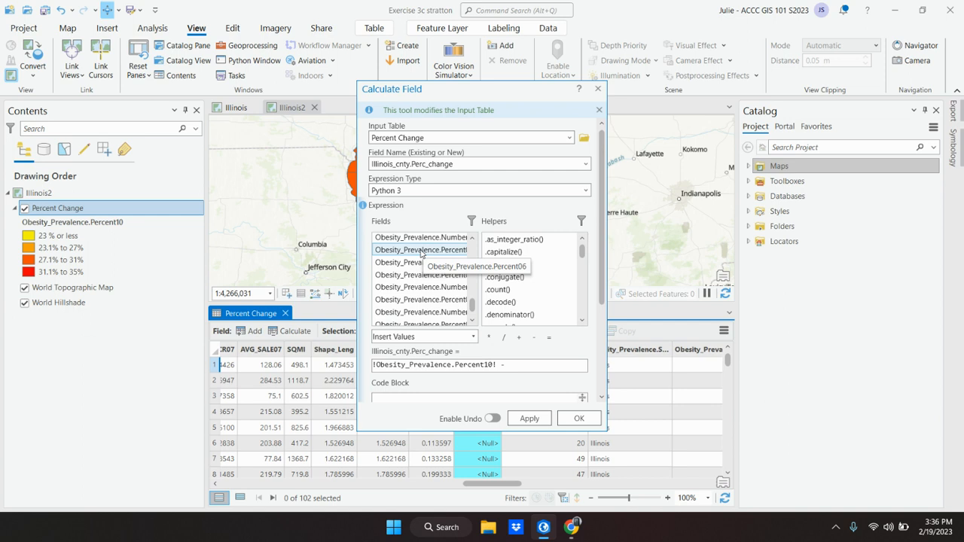
{"action": "scroll", "coordinate": [421, 253], "scroll_direction": "up", "scroll_amount": 3}
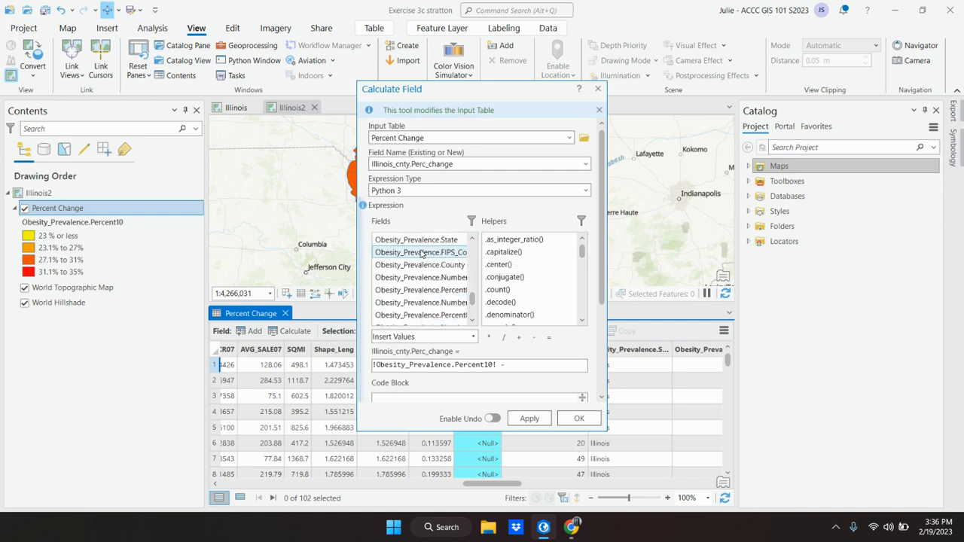
{"action": "double_click", "coordinate": [411, 292]}
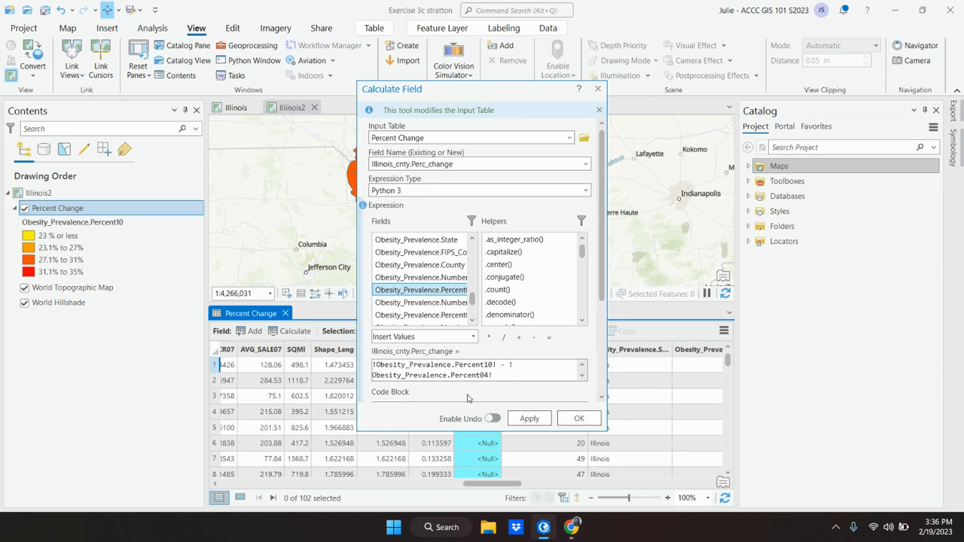
{"action": "left_click", "coordinate": [514, 366]}
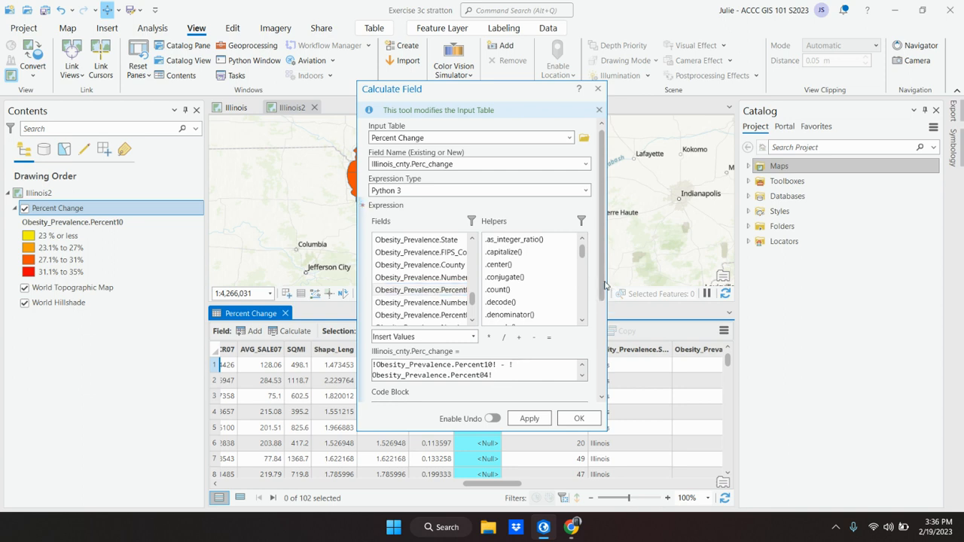
{"action": "left_click_drag", "start_coordinate": [358, 259], "coordinate": [197, 242]}
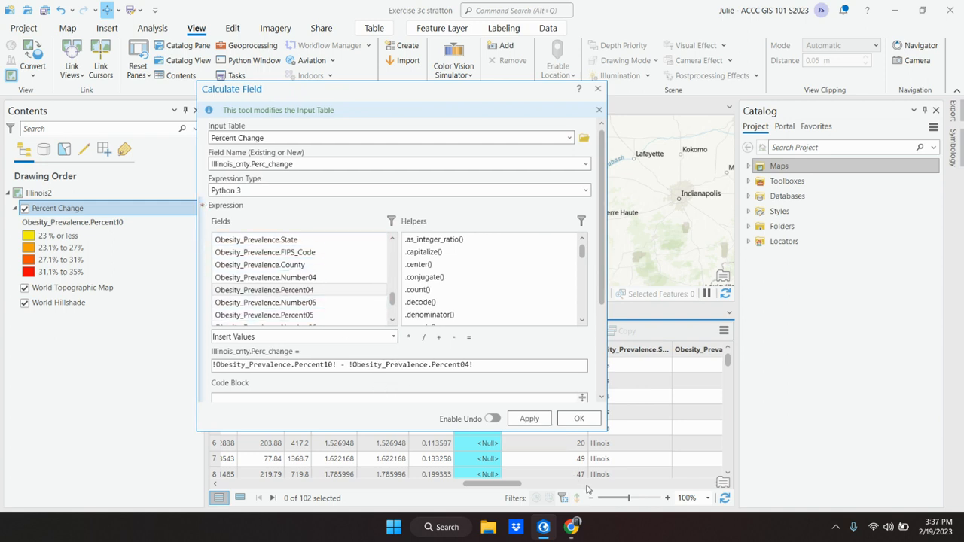
Read textbook steps 5–6 and 'Display a new field', then return to the Calculate Field dialog.
{"action": "left_click", "coordinate": [544, 527]}
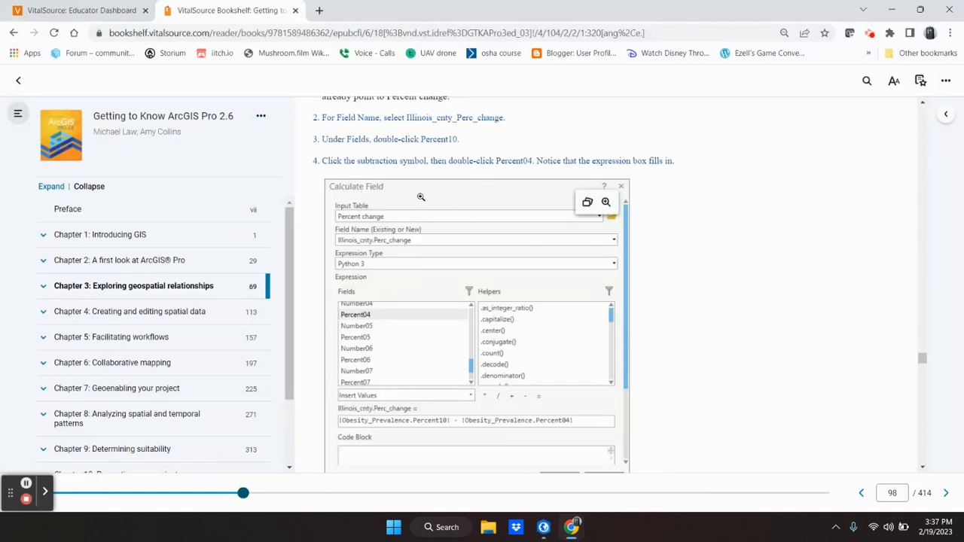
{"action": "scroll", "coordinate": [421, 196], "scroll_direction": "up", "scroll_amount": 3}
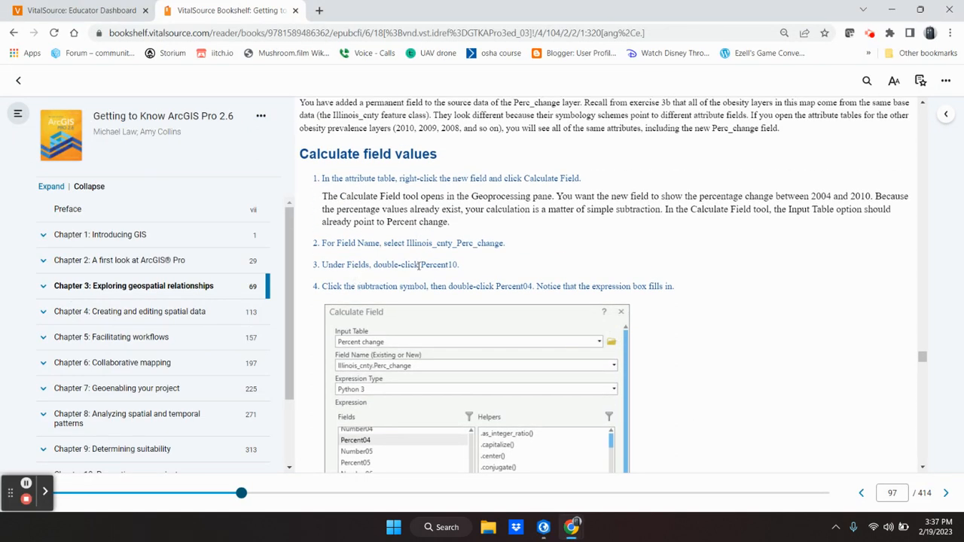
{"action": "scroll", "coordinate": [415, 261], "scroll_direction": "down", "scroll_amount": 3}
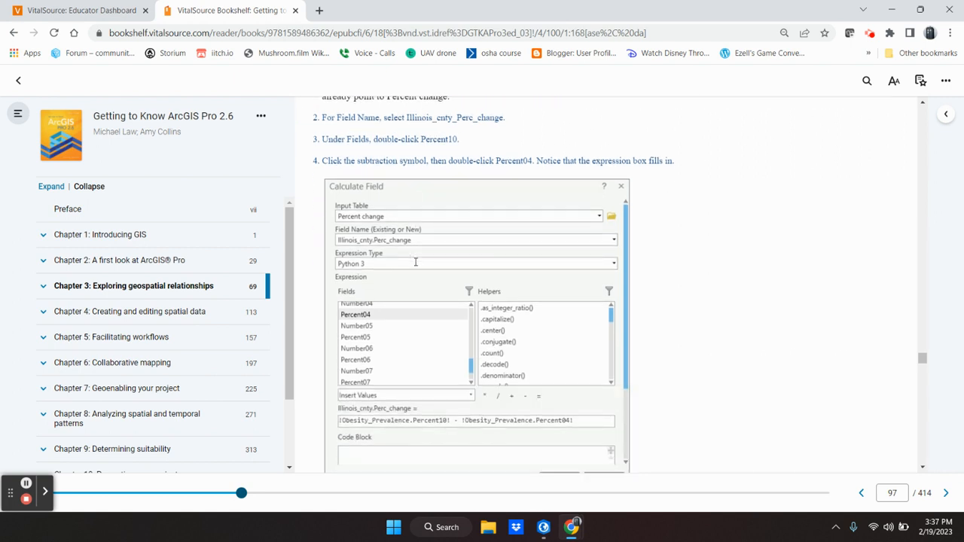
{"action": "scroll", "coordinate": [415, 258], "scroll_direction": "down", "scroll_amount": 3}
{"action": "scroll", "coordinate": [416, 259], "scroll_direction": "down", "scroll_amount": 1}
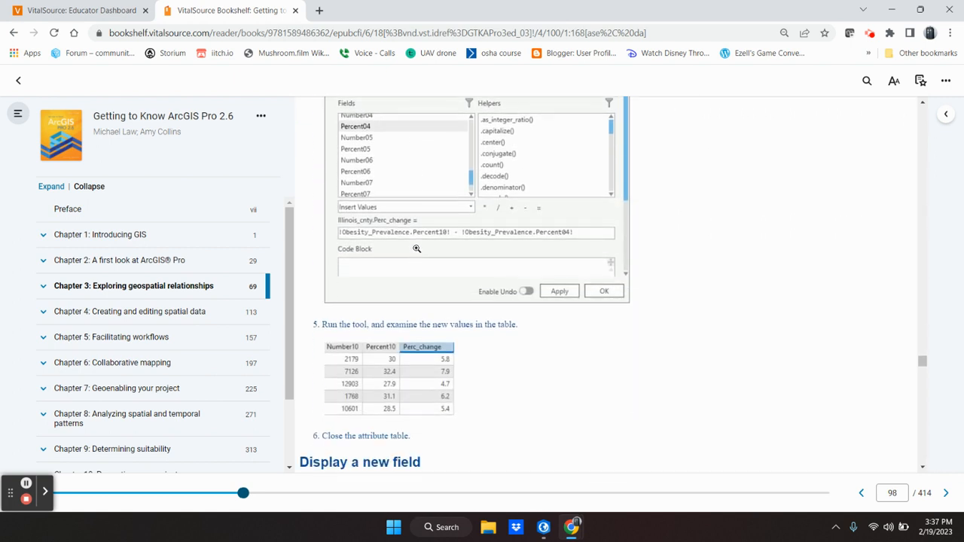
{"action": "scroll", "coordinate": [422, 234], "scroll_direction": "down", "scroll_amount": 2}
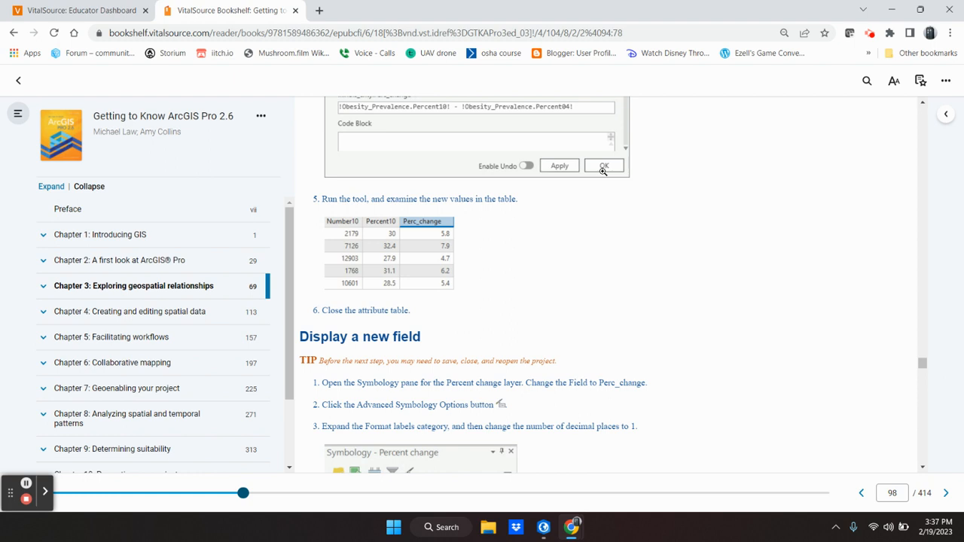
{"action": "mouse_move", "coordinate": [572, 534]}
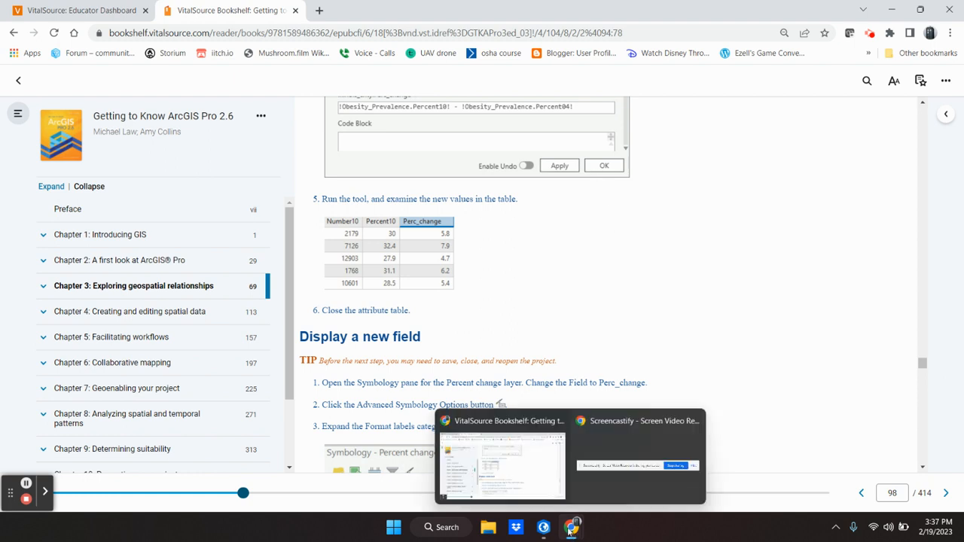
{"action": "left_click", "coordinate": [543, 527]}
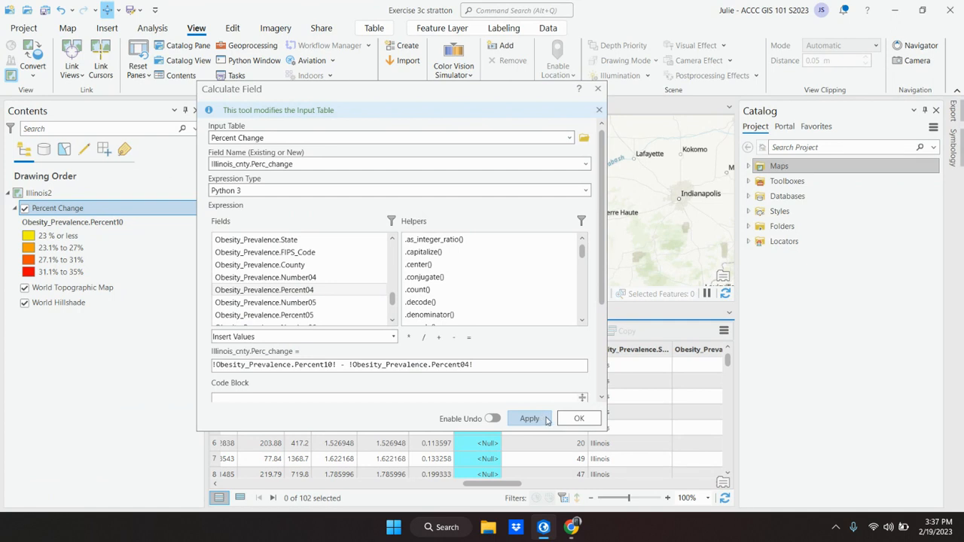
Run the calculation so Perc_change fills with values like 5.8, 7.9 and 4.7, then check the textbook.
{"action": "left_click", "coordinate": [572, 420]}
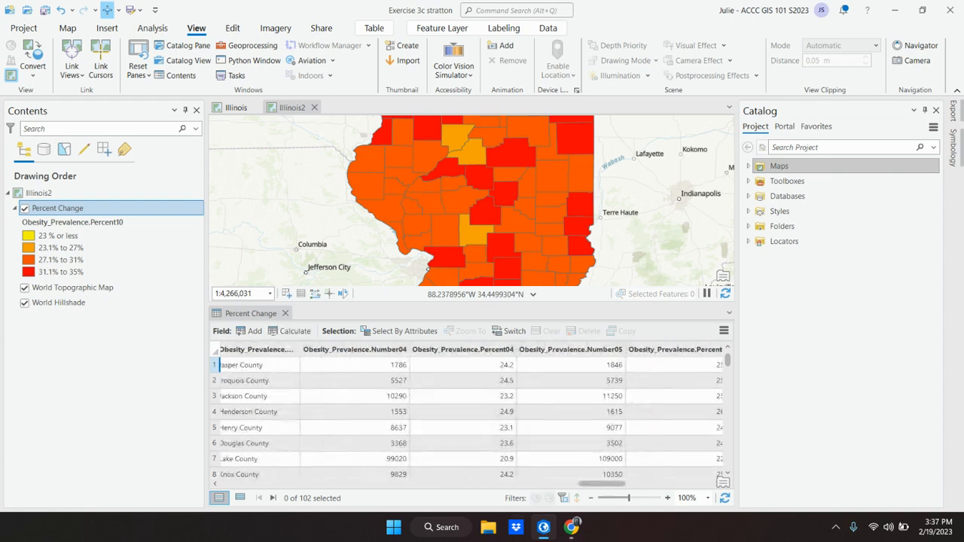
{"action": "mouse_move", "coordinate": [572, 527]}
{"action": "left_click", "coordinate": [507, 459]}
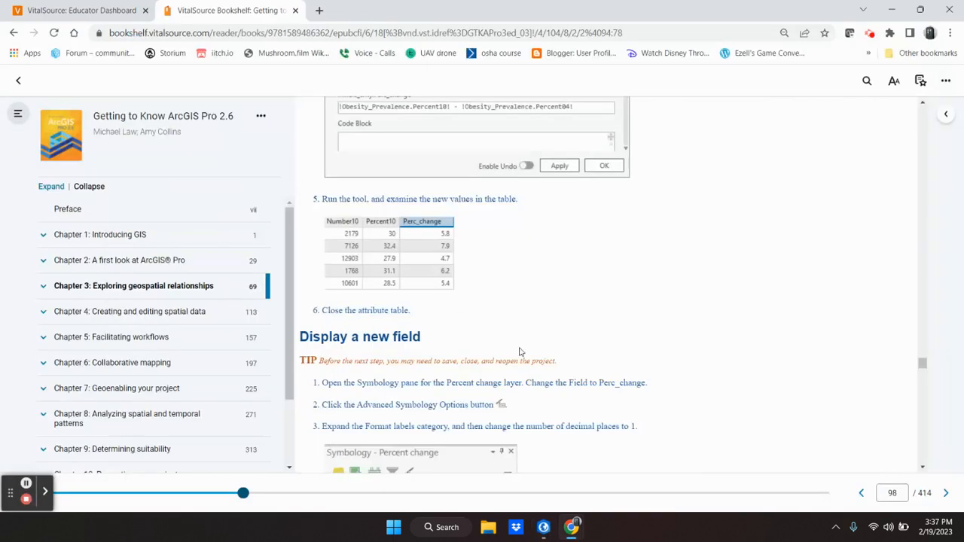
{"action": "scroll", "coordinate": [520, 338], "scroll_direction": "down", "scroll_amount": 1}
{"action": "mouse_move", "coordinate": [450, 163]}
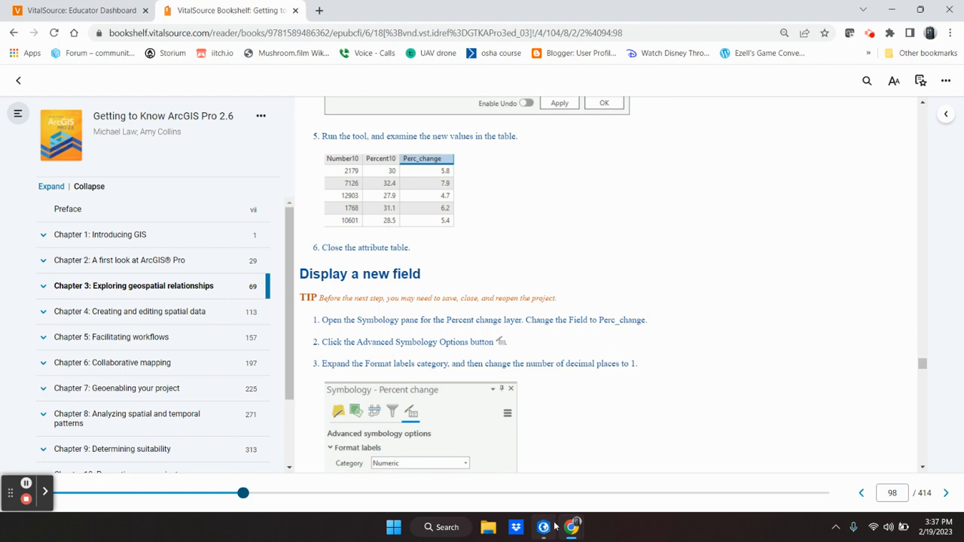
Scroll the attribute table to the Perc_change column, then go back to the textbook.
{"action": "mouse_move", "coordinate": [543, 527]}
{"action": "left_click", "coordinate": [533, 450]}
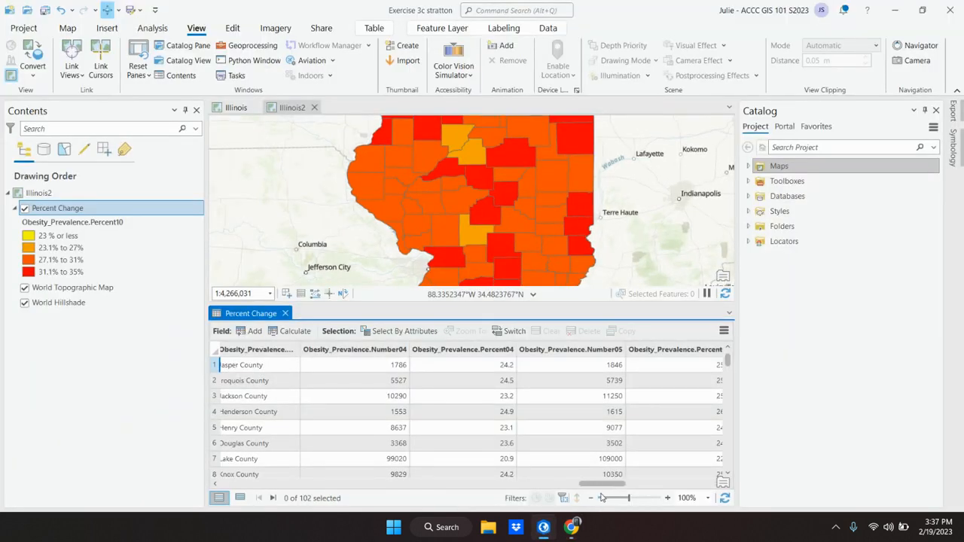
{"action": "left_click_drag", "start_coordinate": [595, 483], "coordinate": [547, 482]}
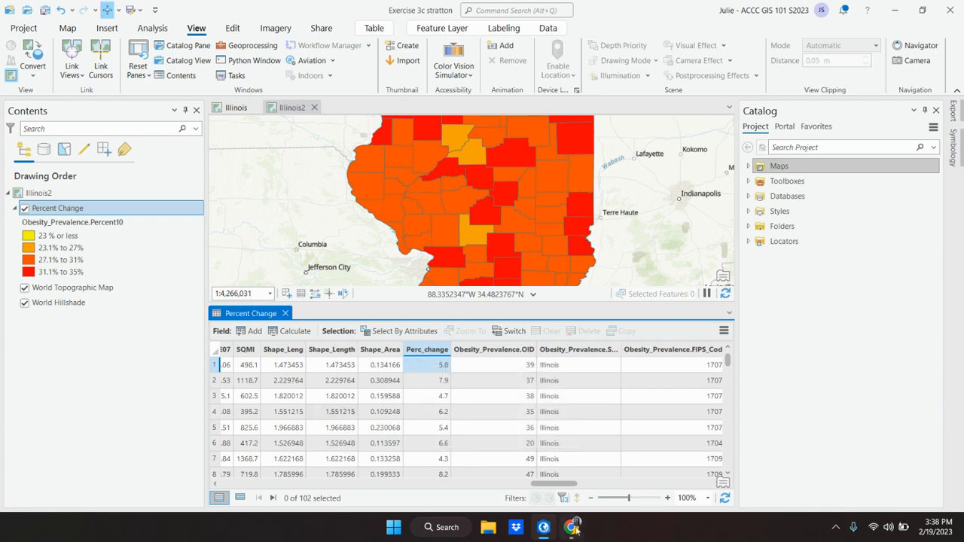
{"action": "mouse_move", "coordinate": [574, 529]}
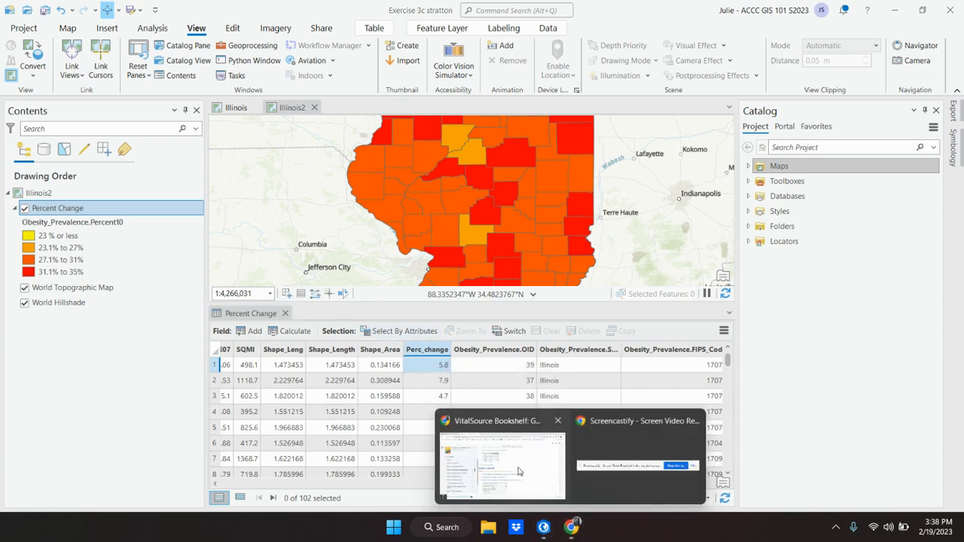
{"action": "left_click", "coordinate": [490, 474]}
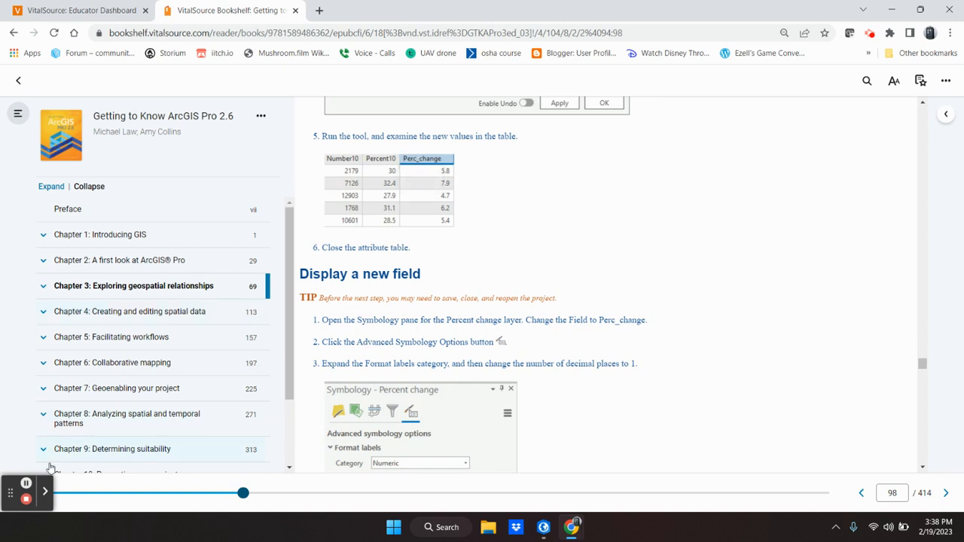
Return to ArcGIS Pro and close the Percent Change attribute table.
{"action": "left_click", "coordinate": [26, 484]}
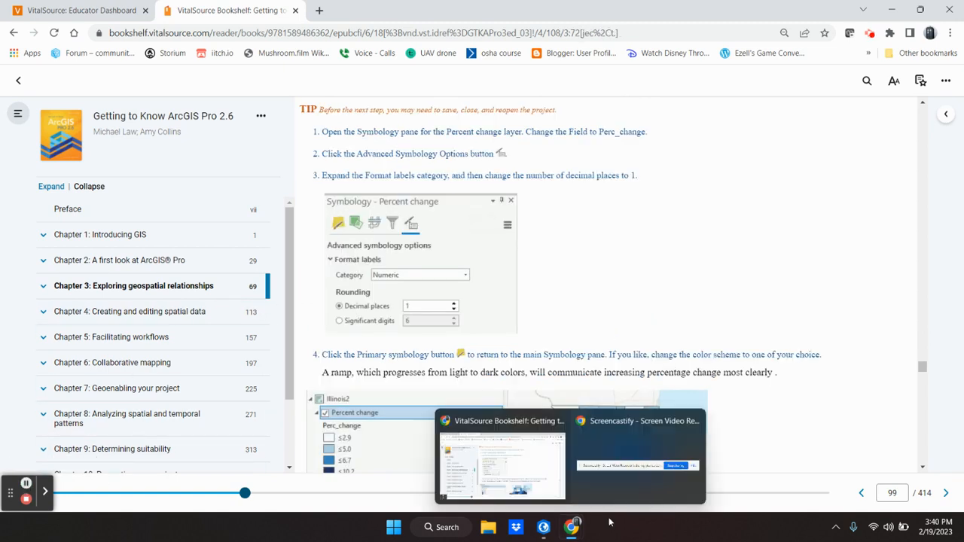
{"action": "left_click", "coordinate": [543, 529]}
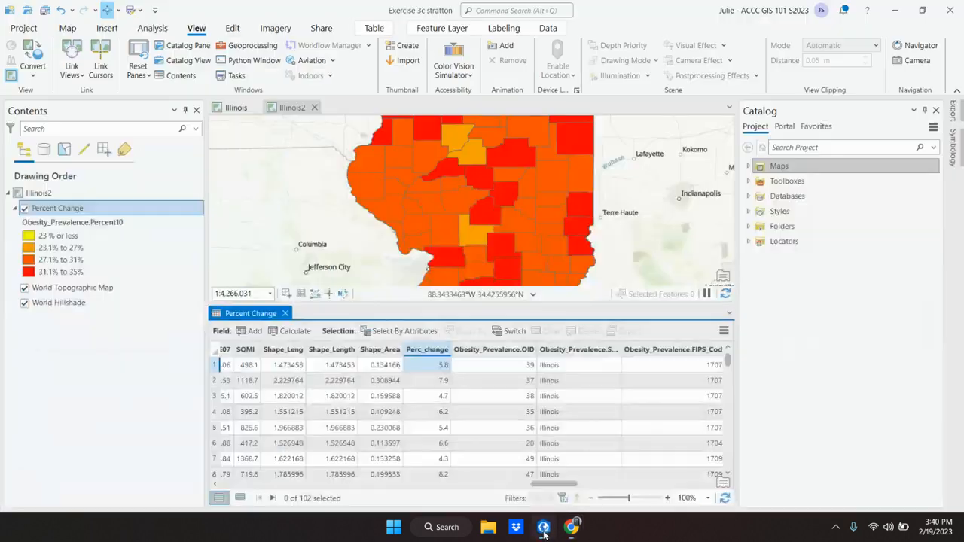
{"action": "left_click", "coordinate": [284, 313]}
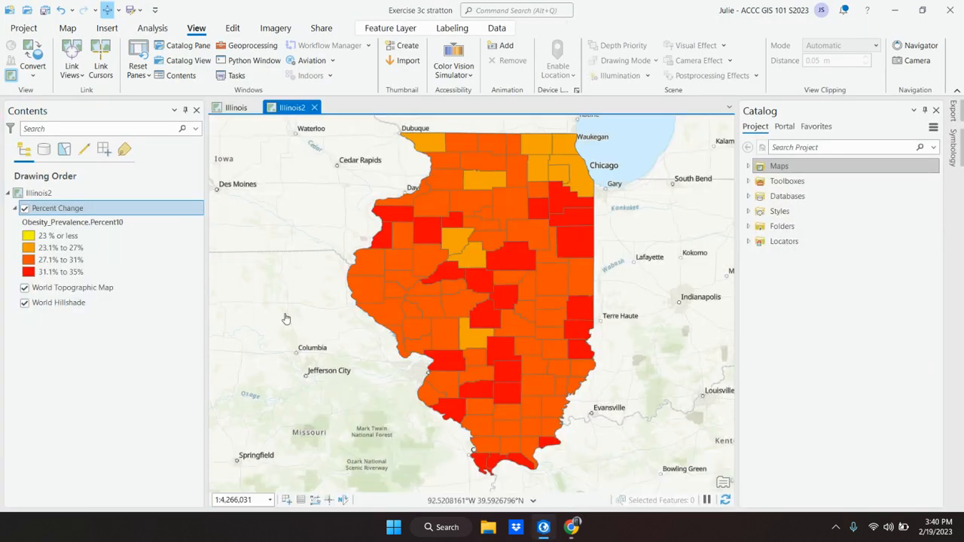
Symbolize Percent Change by Perc_change, giving 4 Natural Breaks classes from 0–2.9 to 6.7–10.2.
{"action": "right_click", "coordinate": [50, 210]}
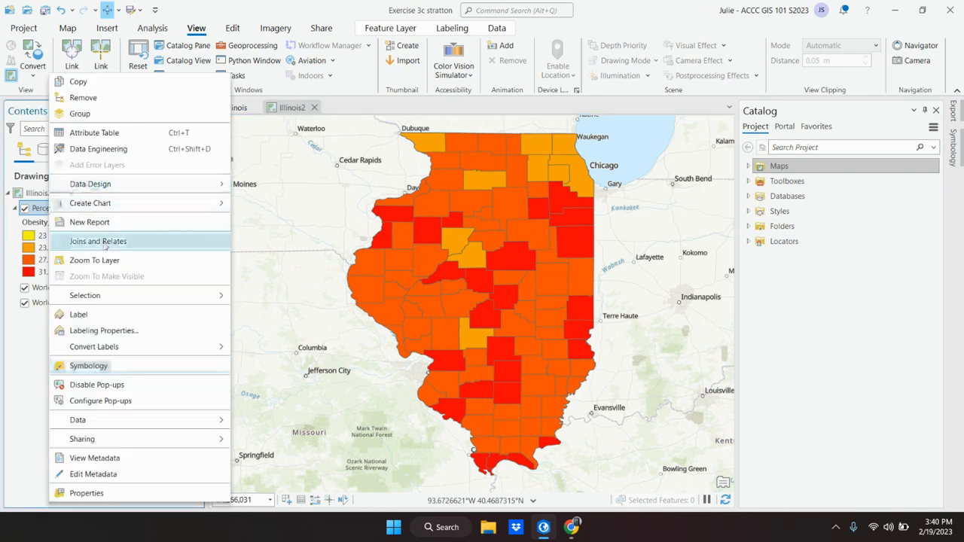
{"action": "left_click", "coordinate": [107, 366]}
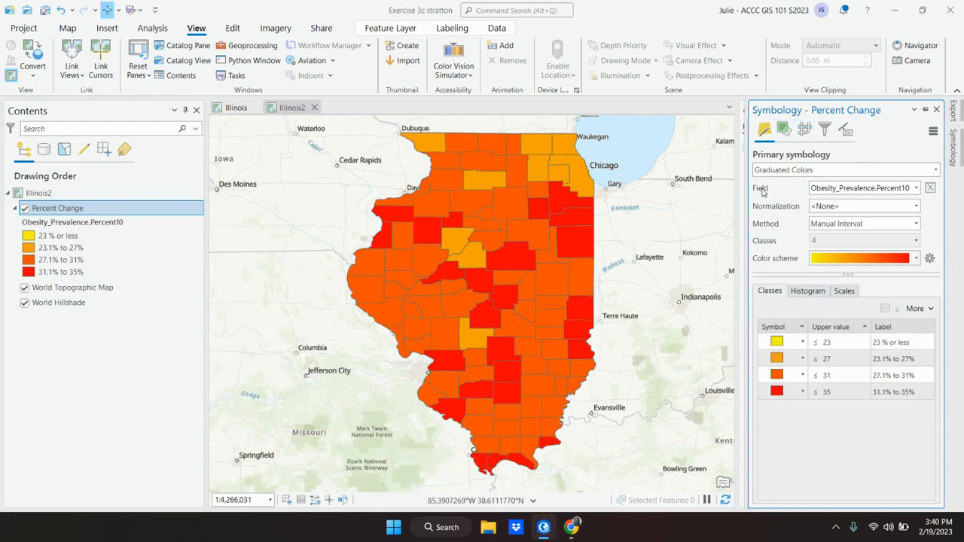
{"action": "left_click", "coordinate": [915, 188]}
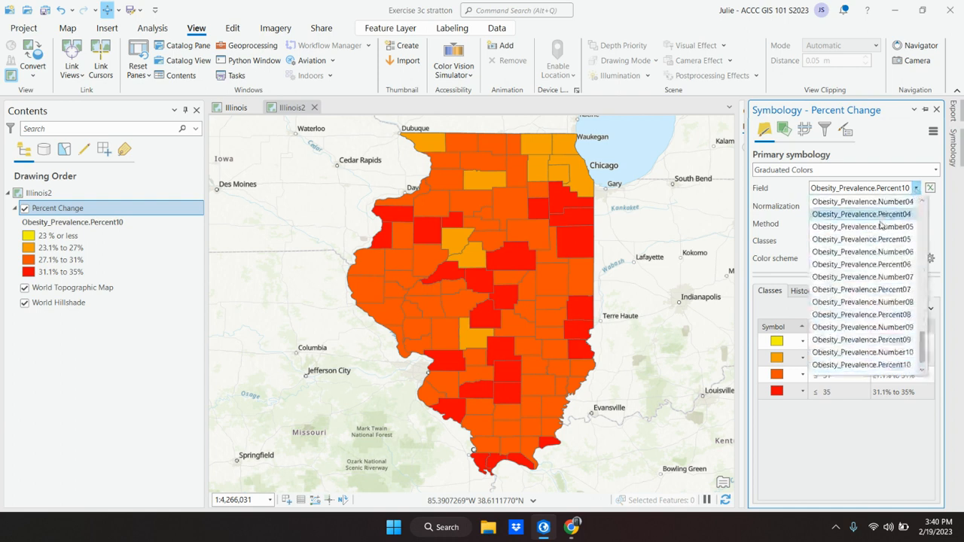
{"action": "scroll", "coordinate": [873, 273], "scroll_direction": "up", "scroll_amount": 3}
{"action": "left_click", "coordinate": [847, 276]}
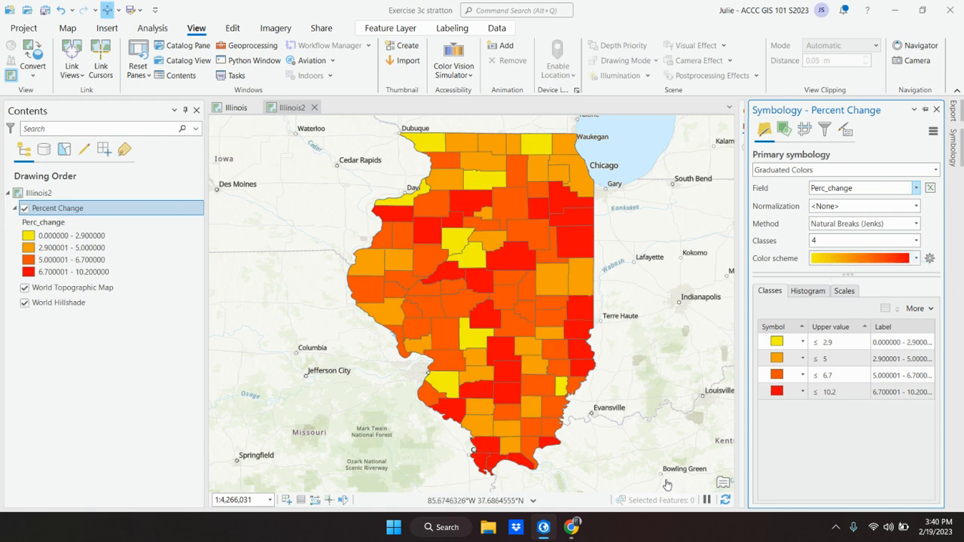
{"action": "left_click", "coordinate": [543, 527]}
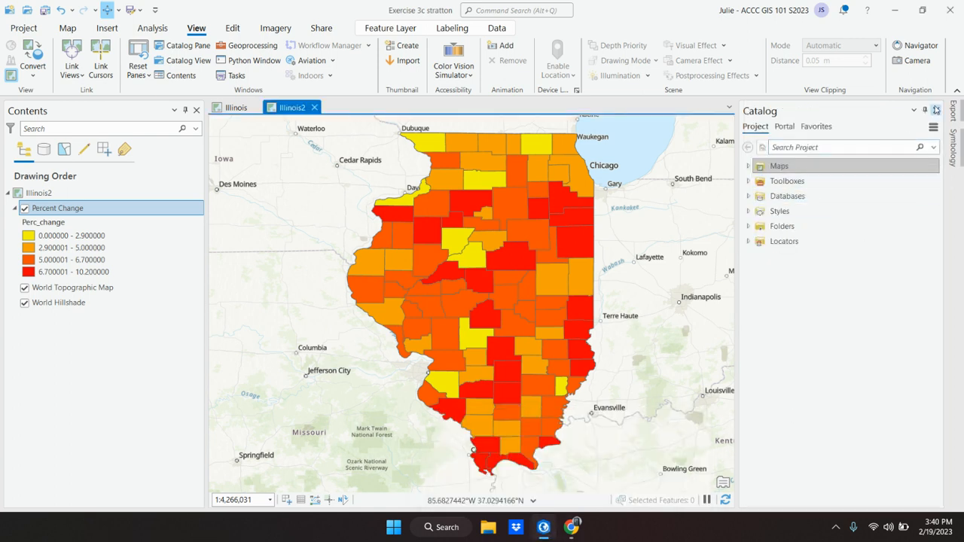
Open Percent Change symbology, pin the Symbology pane, auto-hide Catalog, and minimize ArcGIS Pro.
{"action": "right_click", "coordinate": [50, 211]}
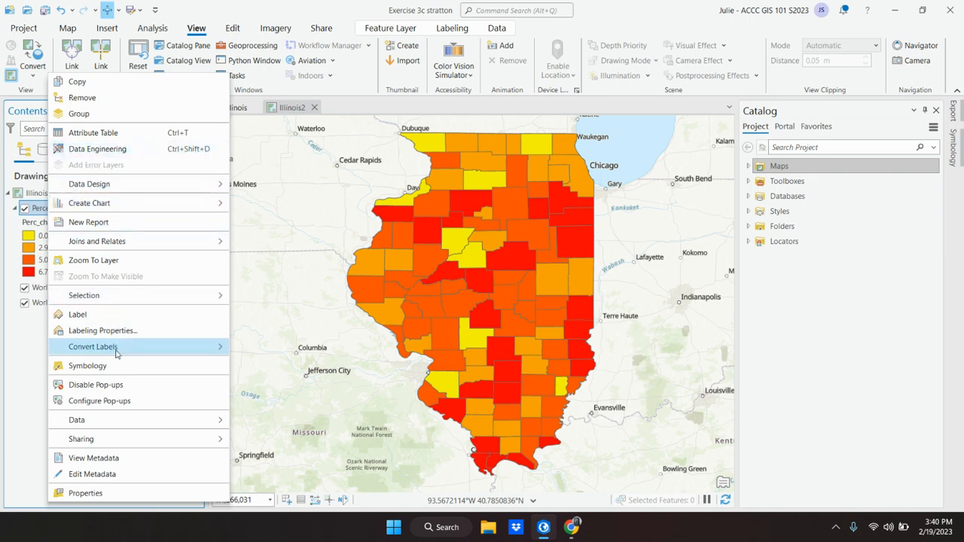
{"action": "left_click", "coordinate": [98, 373]}
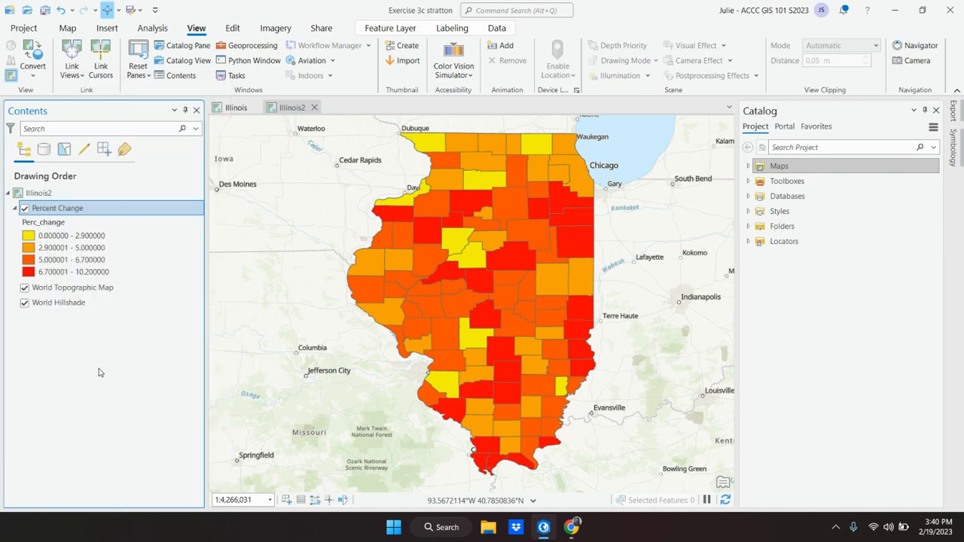
{"action": "left_click", "coordinate": [926, 109]}
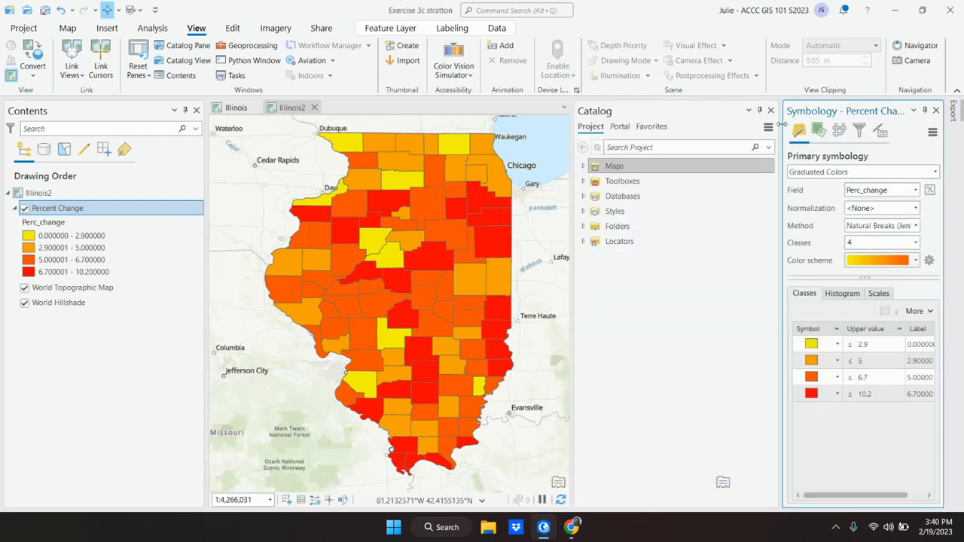
{"action": "left_click", "coordinate": [759, 110]}
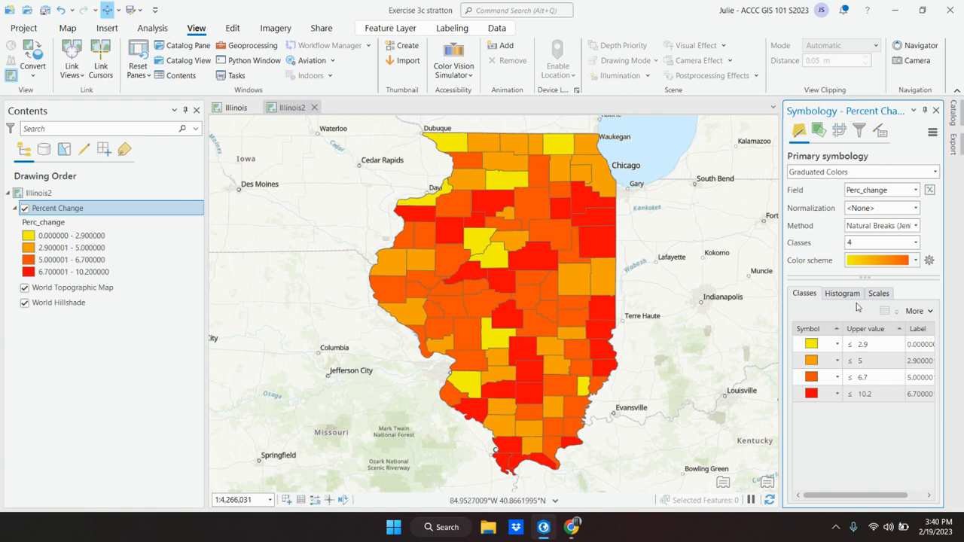
{"action": "left_click", "coordinate": [543, 529]}
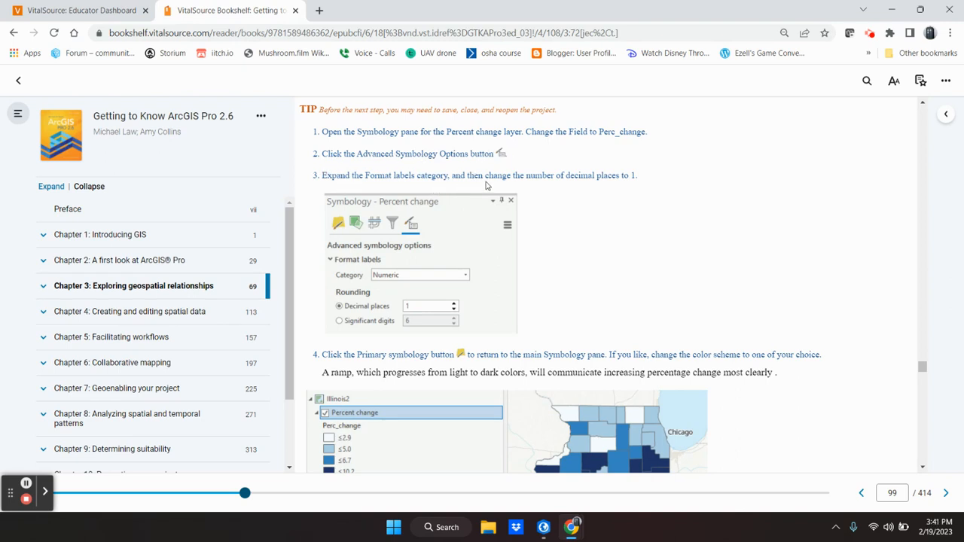
Format the Percent Change class labels to 1 decimal place (0.0–2.9 through 6.8–10.2).
{"action": "mouse_move", "coordinate": [424, 314]}
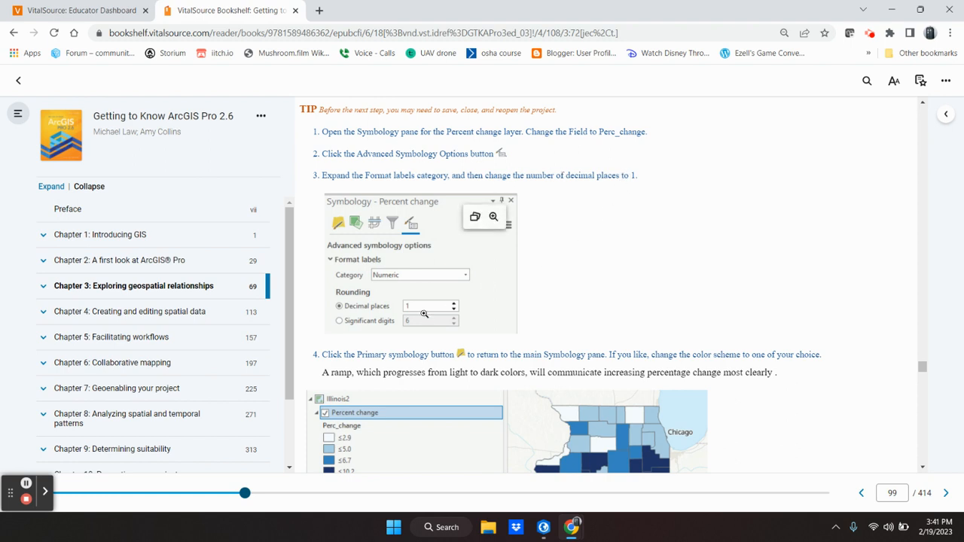
{"action": "mouse_move", "coordinate": [572, 530]}
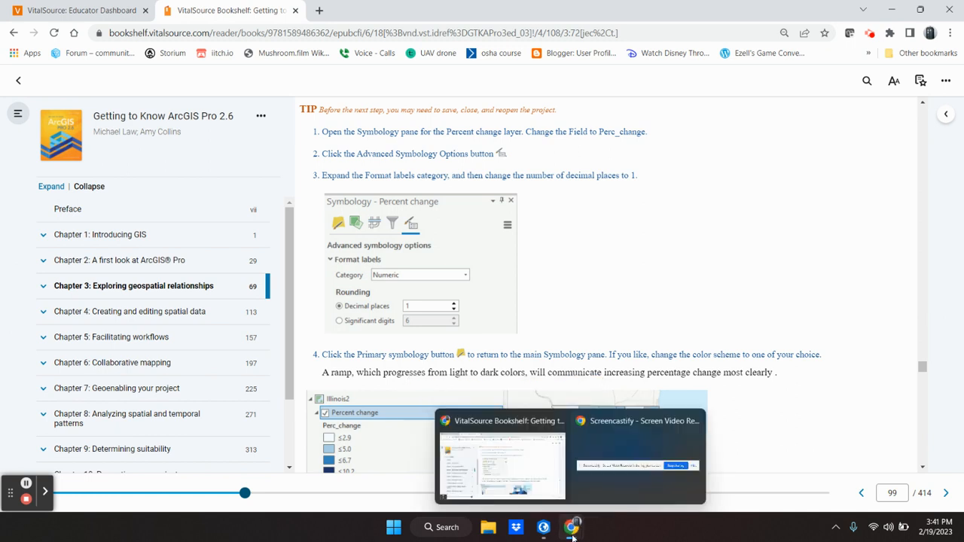
{"action": "left_click", "coordinate": [544, 528]}
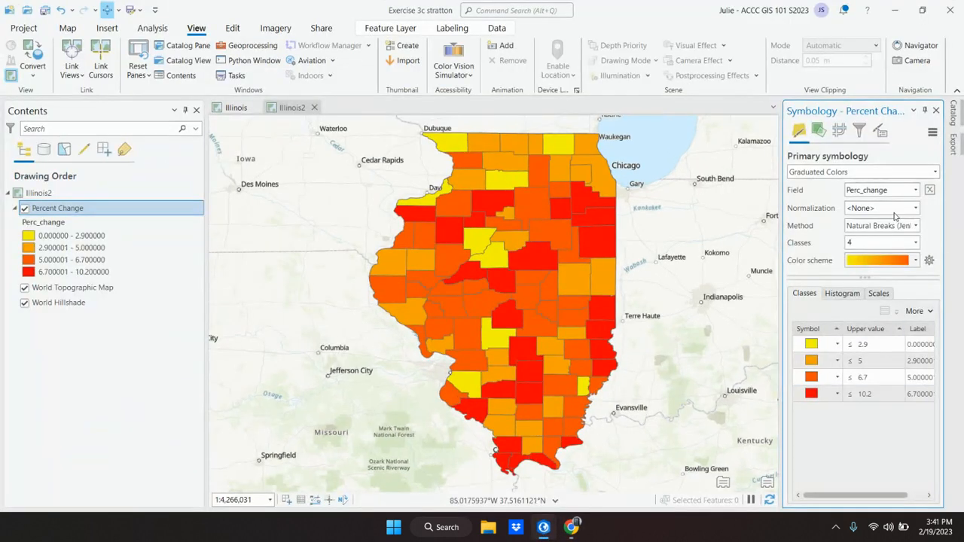
{"action": "left_click", "coordinate": [881, 132]}
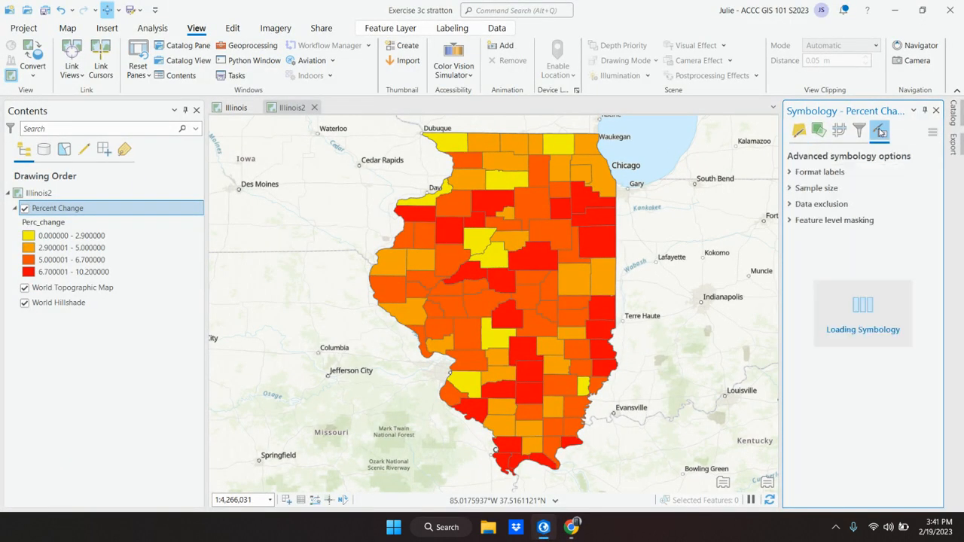
{"action": "left_click", "coordinate": [791, 173]}
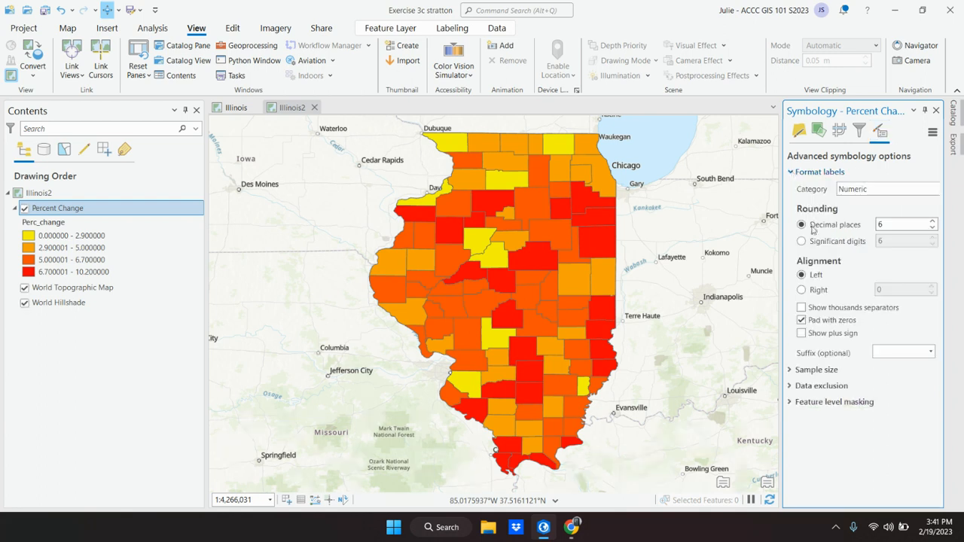
{"action": "double_click", "coordinate": [885, 224]}
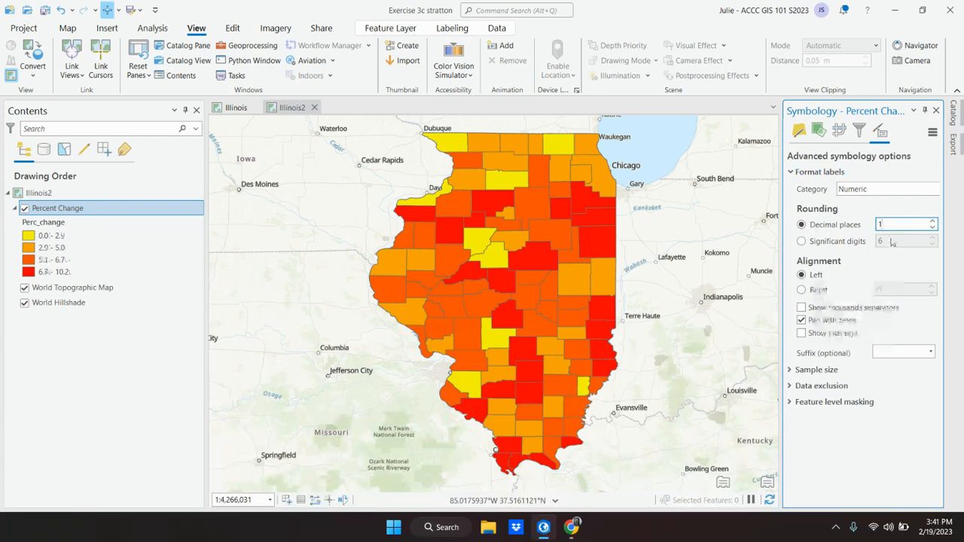
{"action": "left_click", "coordinate": [543, 533]}
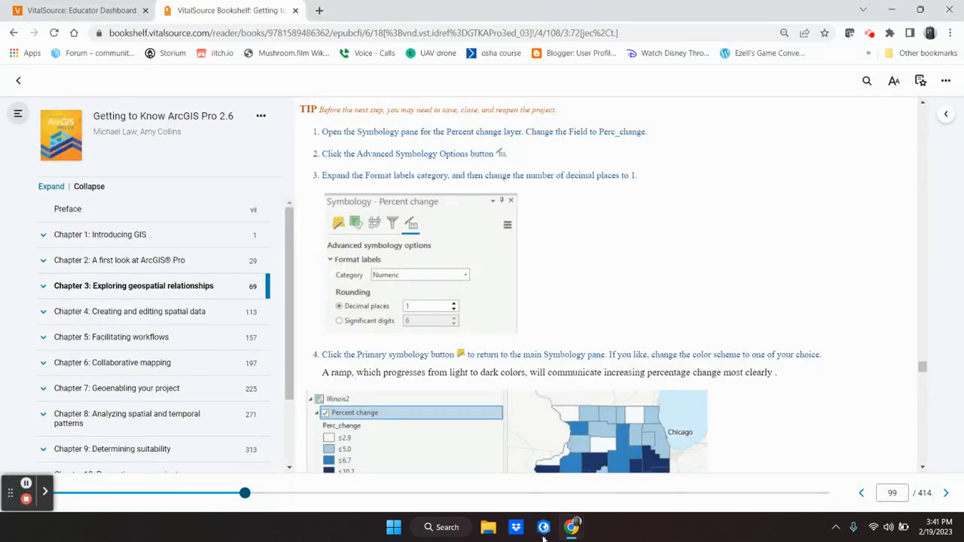
Scroll the e-book to the example light-to-dark blue Percent change map, then return to ArcGIS Pro.
{"action": "scroll", "coordinate": [505, 348], "scroll_direction": "down", "scroll_amount": 3}
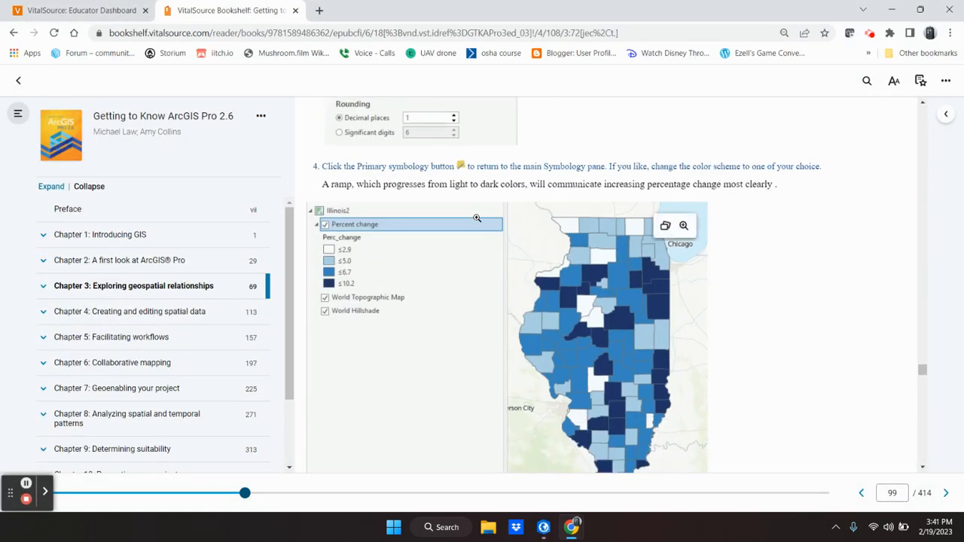
{"action": "scroll", "coordinate": [456, 247], "scroll_direction": "down", "scroll_amount": 1}
{"action": "scroll", "coordinate": [396, 248], "scroll_direction": "up", "scroll_amount": 2}
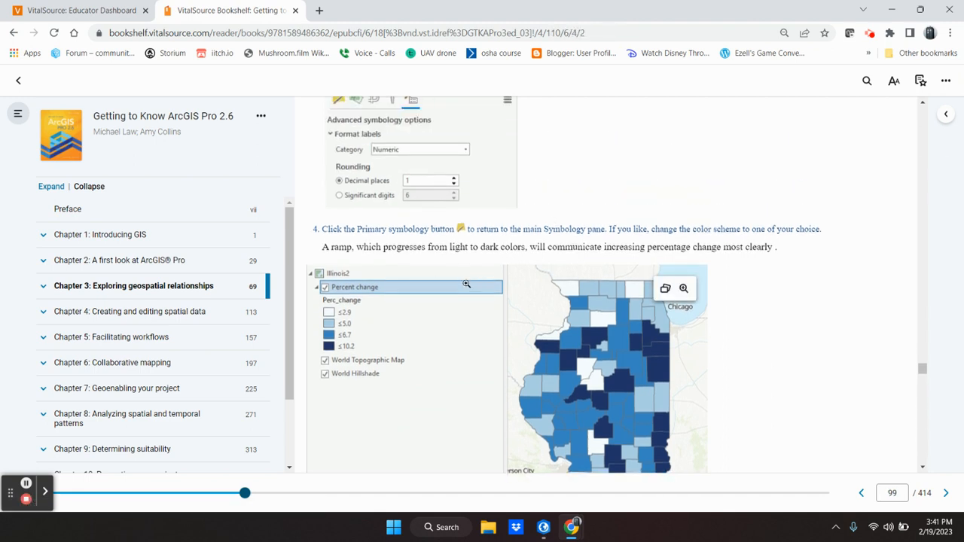
{"action": "scroll", "coordinate": [411, 265], "scroll_direction": "down", "scroll_amount": 1}
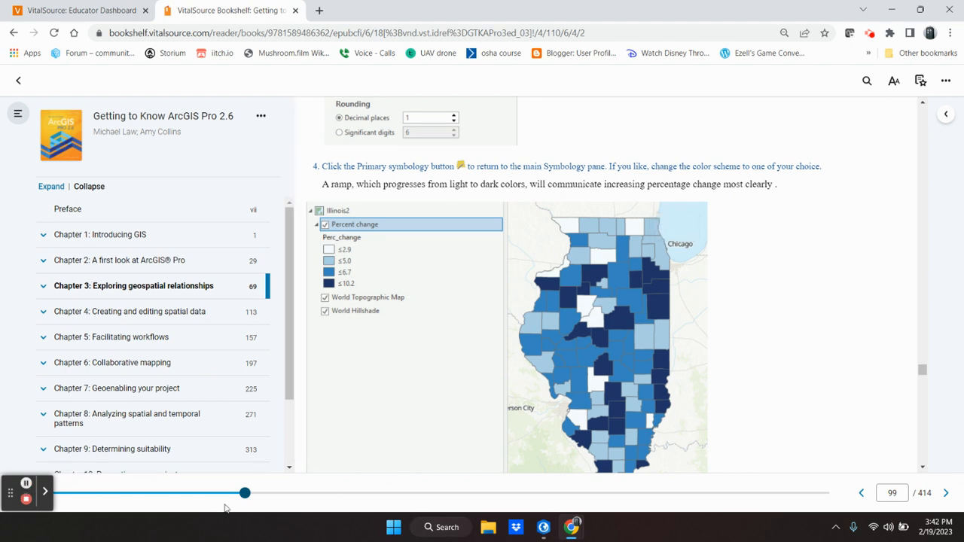
{"action": "mouse_move", "coordinate": [539, 535]}
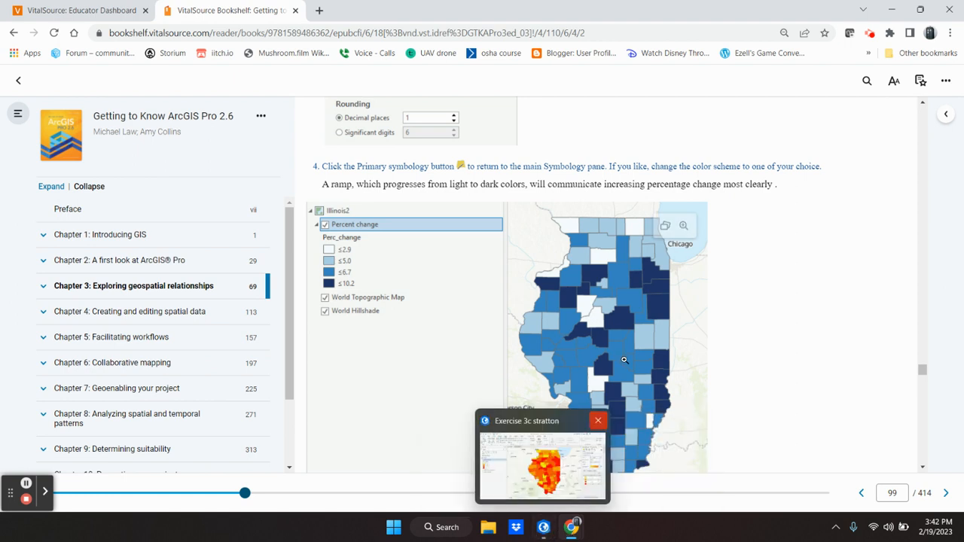
{"action": "left_click", "coordinate": [543, 527]}
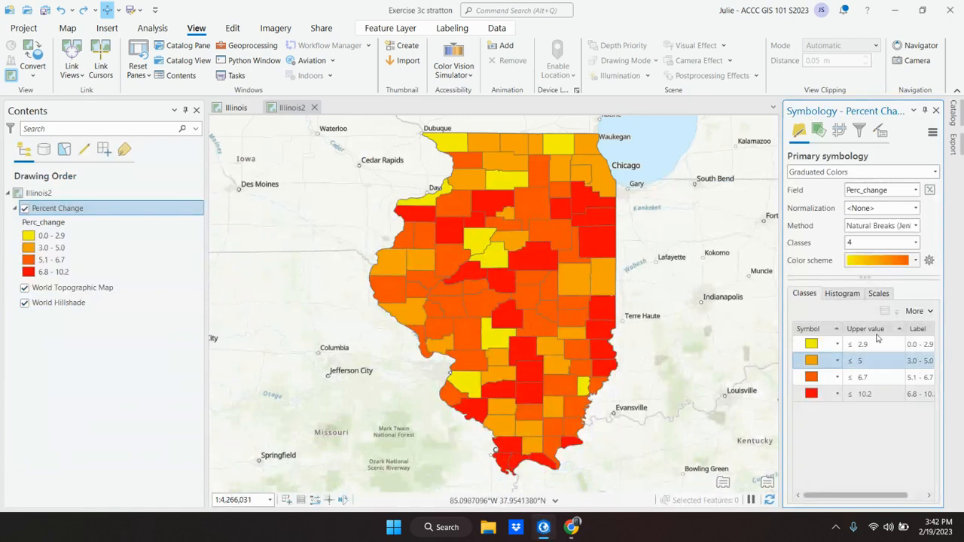
Switch the Percent Change counties to the white-to-dark-blue color ramp.
{"action": "left_click", "coordinate": [915, 260]}
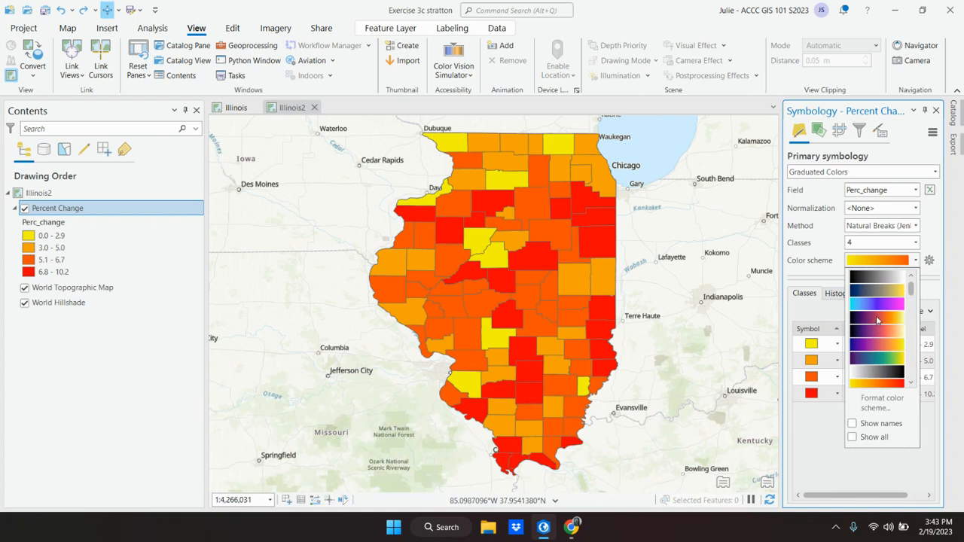
{"action": "scroll", "coordinate": [877, 322], "scroll_direction": "down", "scroll_amount": 2}
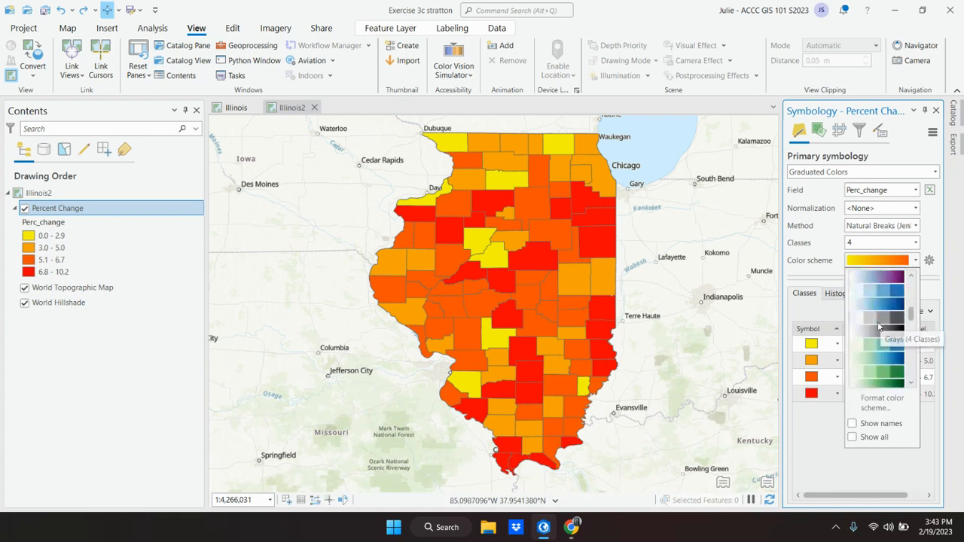
{"action": "left_click", "coordinate": [880, 308]}
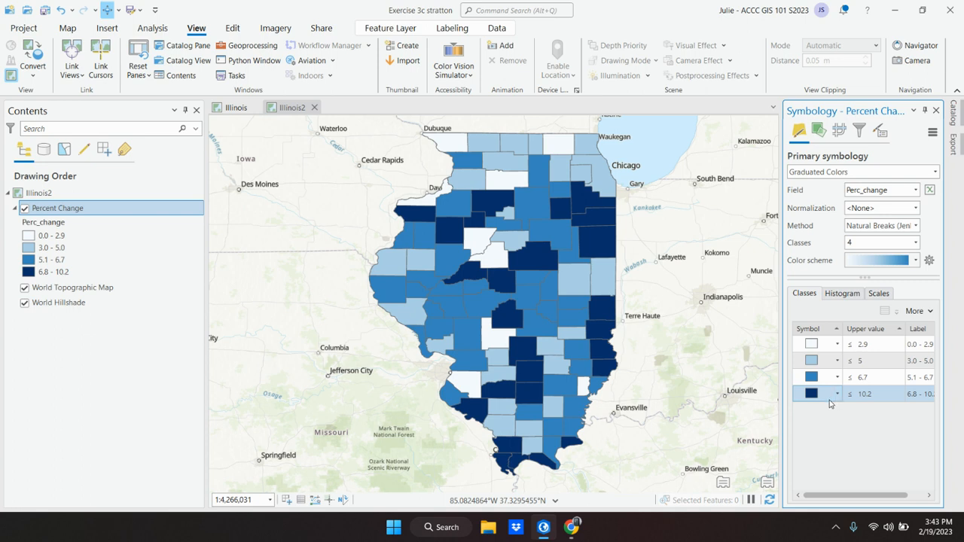
Hide ArcGIS Pro and scroll the book to page 100's Calculate summary statistics section.
{"action": "left_click", "coordinate": [543, 529]}
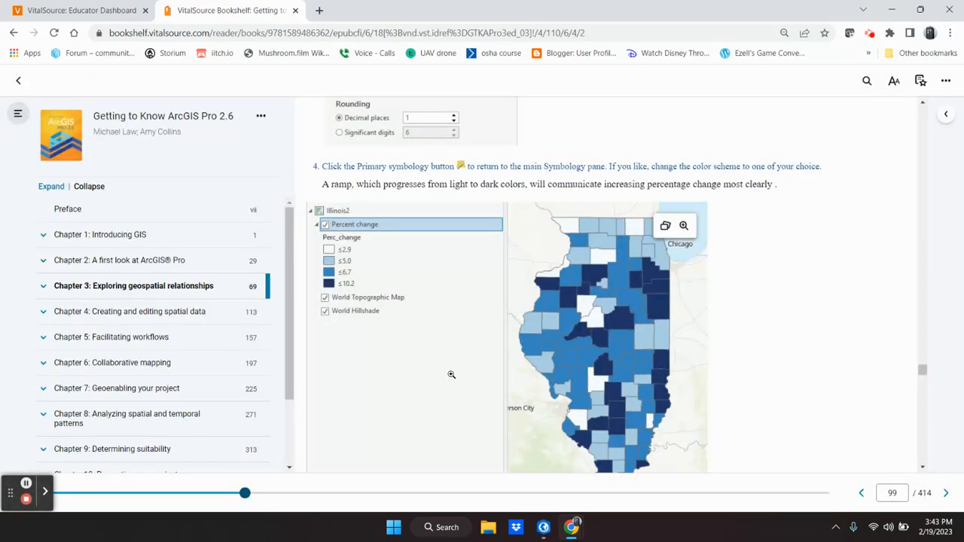
{"action": "scroll", "coordinate": [451, 374], "scroll_direction": "down", "scroll_amount": 5}
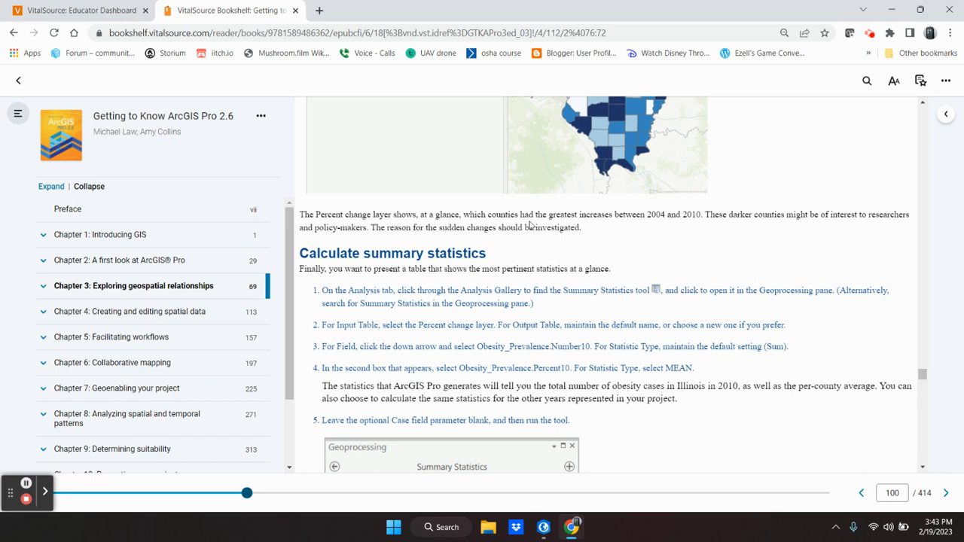
{"action": "scroll", "coordinate": [530, 224], "scroll_direction": "down", "scroll_amount": 1}
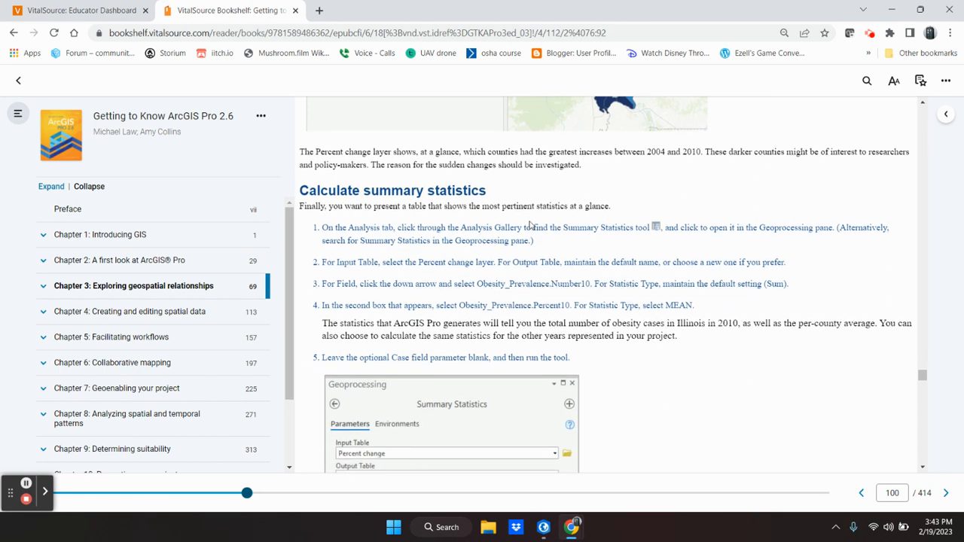
{"action": "scroll", "coordinate": [530, 222], "scroll_direction": "down", "scroll_amount": 1}
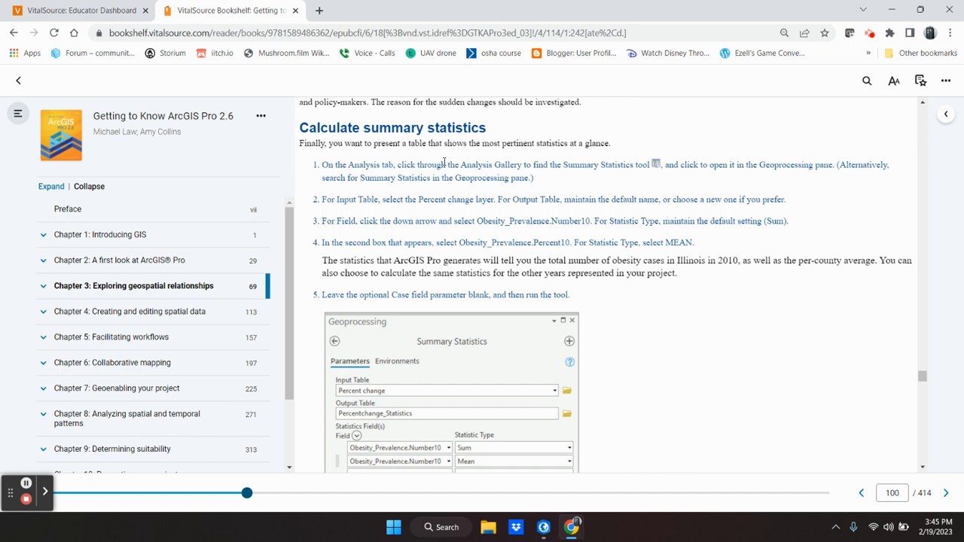
Open the Summary Statistics tool from the Analysis tools gallery, then hide ArcGIS Pro.
{"action": "left_click", "coordinate": [544, 528]}
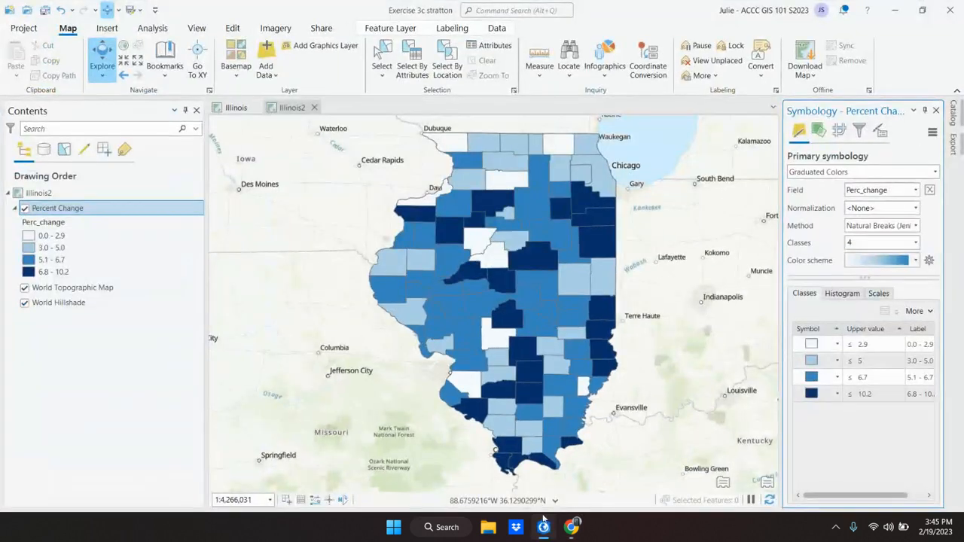
{"action": "left_click", "coordinate": [147, 29]}
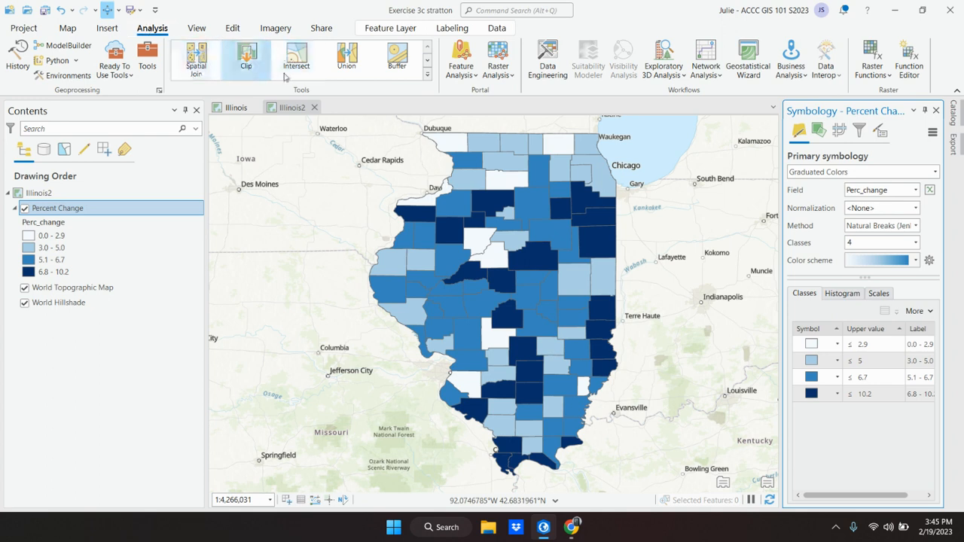
{"action": "left_click", "coordinate": [428, 62]}
{"action": "left_click", "coordinate": [427, 62]}
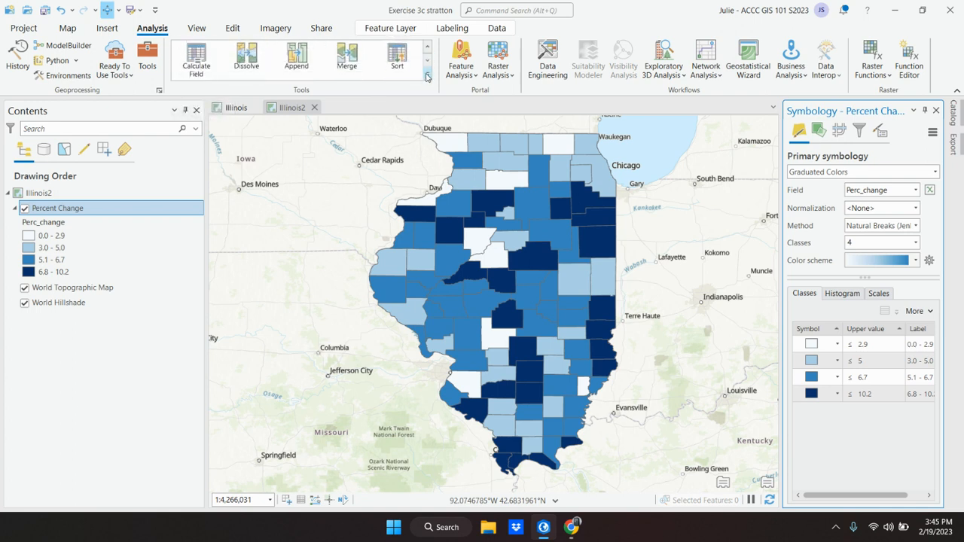
{"action": "left_click", "coordinate": [427, 76]}
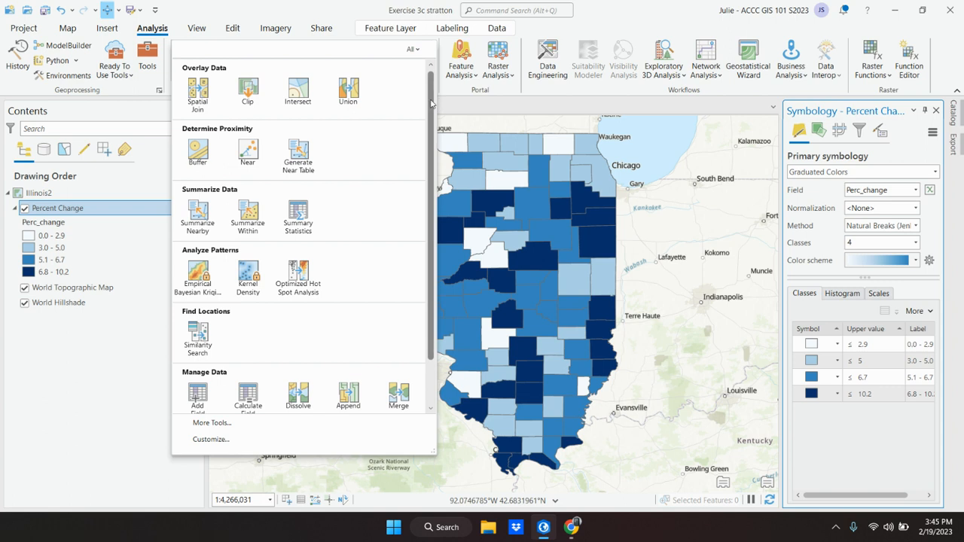
{"action": "left_click", "coordinate": [297, 213]}
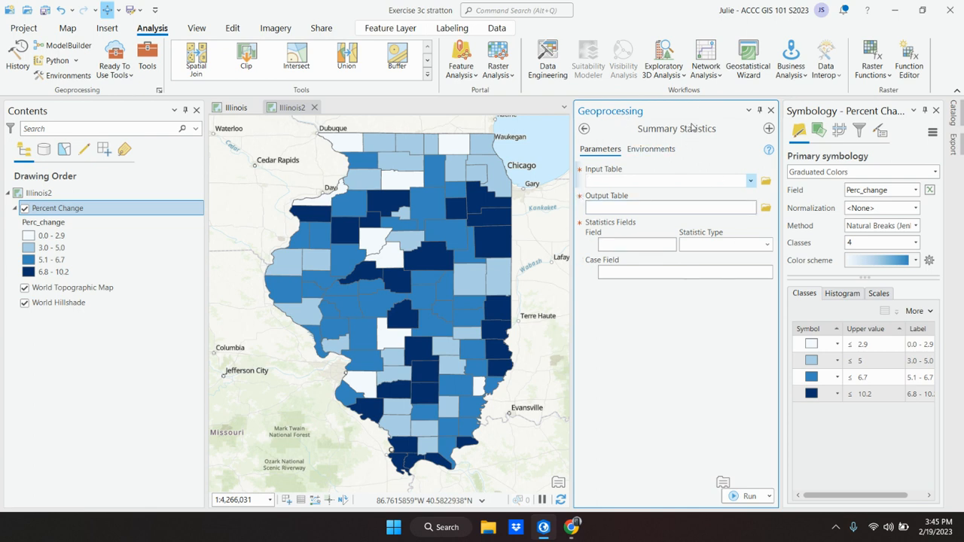
{"action": "left_click", "coordinate": [543, 528]}
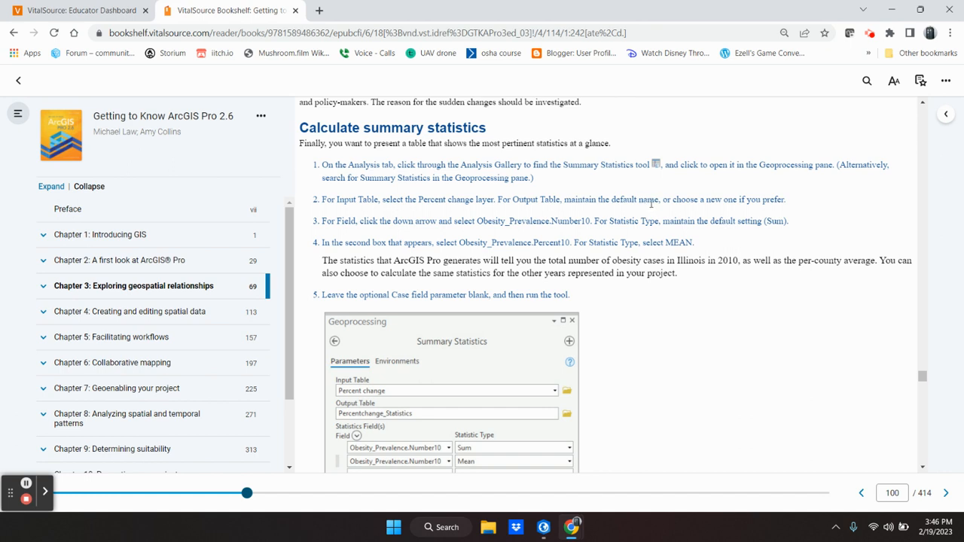
Scroll the textbook to the Summary Statistics settings for the Percent change layer.
{"action": "mouse_move", "coordinate": [425, 380]}
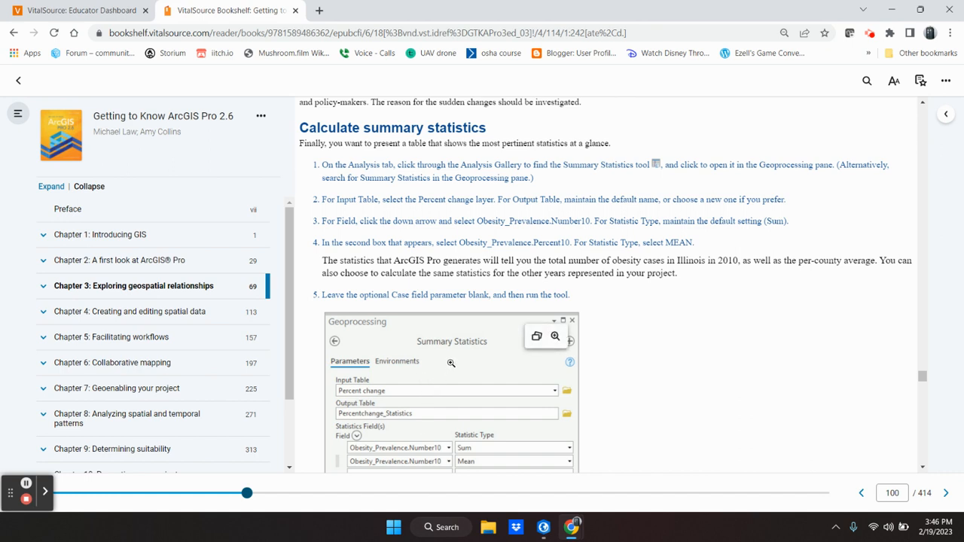
{"action": "scroll", "coordinate": [451, 363], "scroll_direction": "down", "scroll_amount": 1}
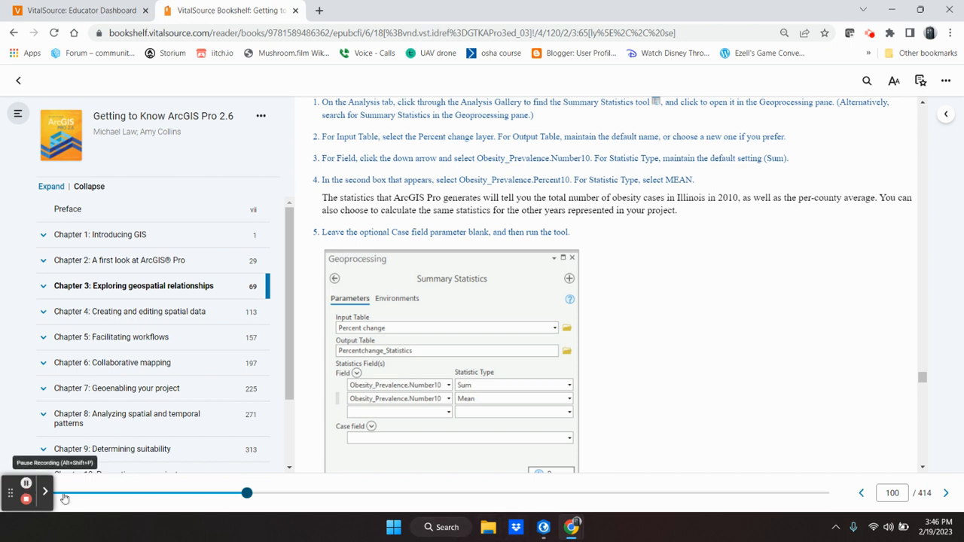
Set Percent Change as the Summary Statistics input table, then check the textbook.
{"action": "left_click", "coordinate": [547, 532]}
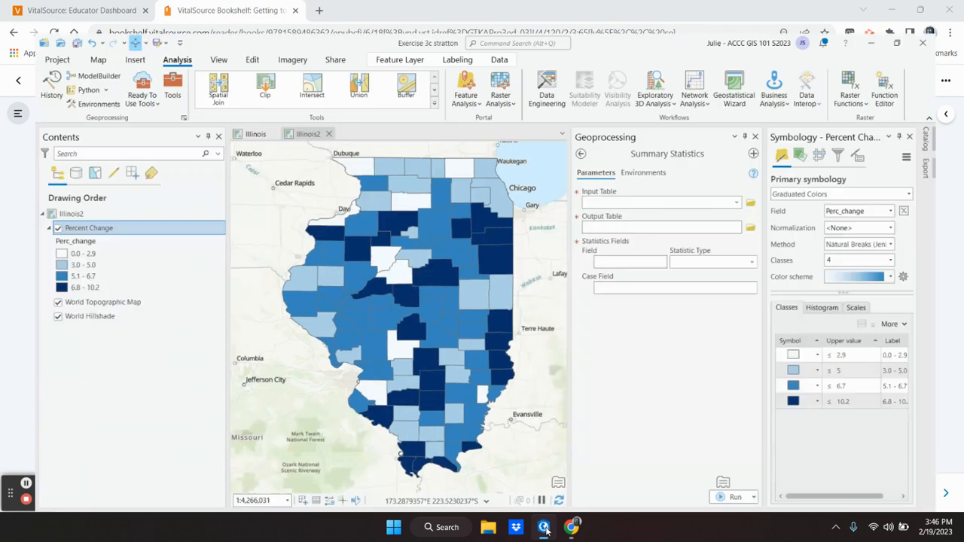
{"action": "left_click", "coordinate": [749, 182]}
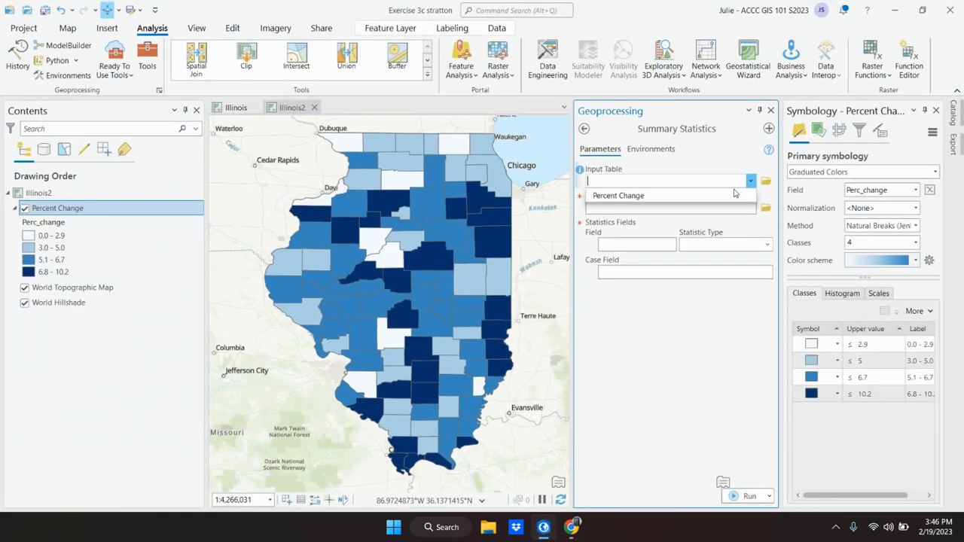
{"action": "left_click", "coordinate": [619, 194]}
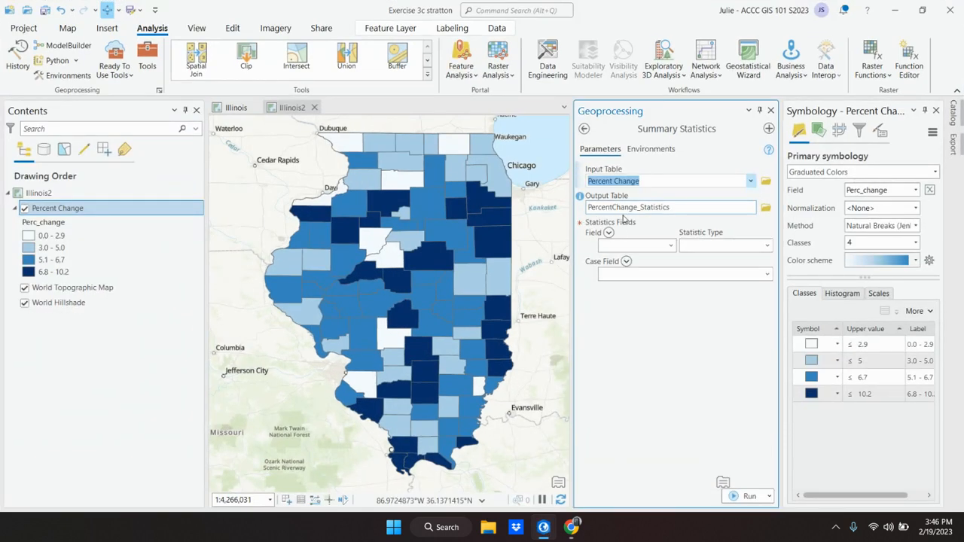
{"action": "left_click", "coordinate": [541, 531]}
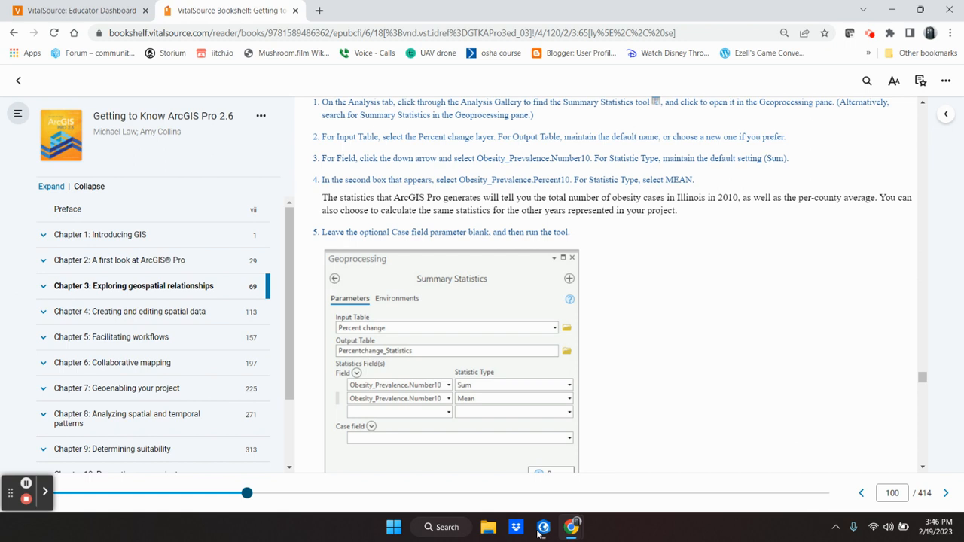
Pick Obesity_Prevalence.Percent10 as the first statistics field and recheck it against the textbook.
{"action": "left_click", "coordinate": [542, 528]}
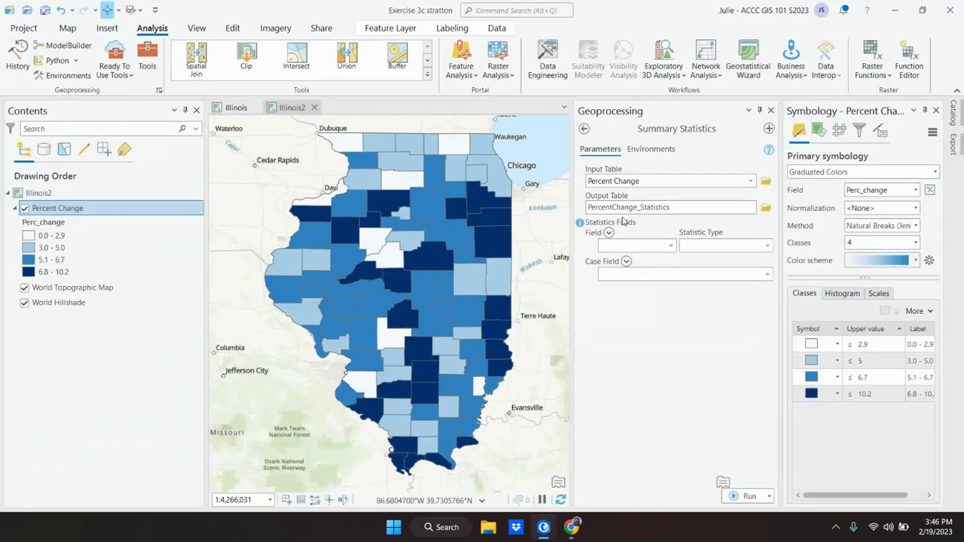
{"action": "left_click", "coordinate": [671, 246]}
{"action": "scroll", "coordinate": [655, 387], "scroll_direction": "down", "scroll_amount": 6}
{"action": "scroll", "coordinate": [655, 388], "scroll_direction": "down", "scroll_amount": 10}
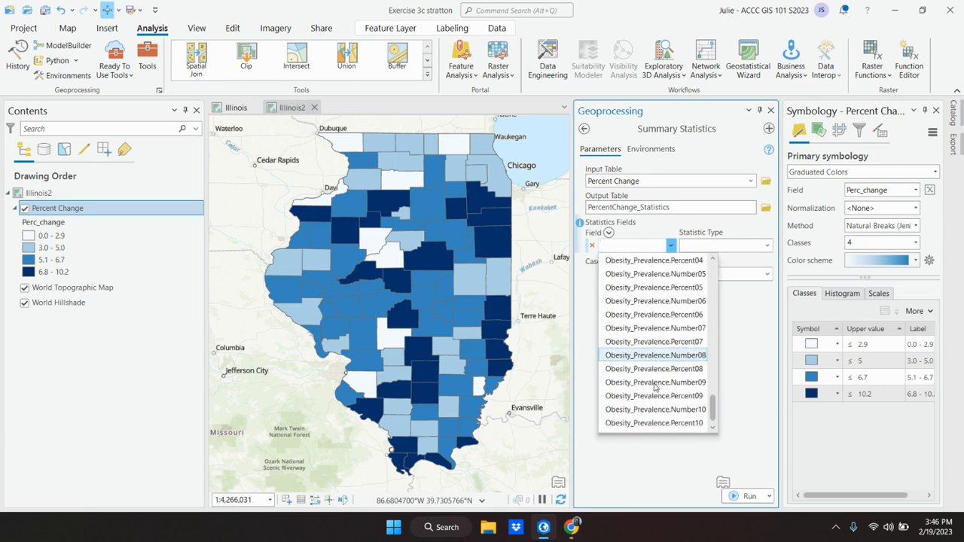
{"action": "left_click", "coordinate": [654, 422]}
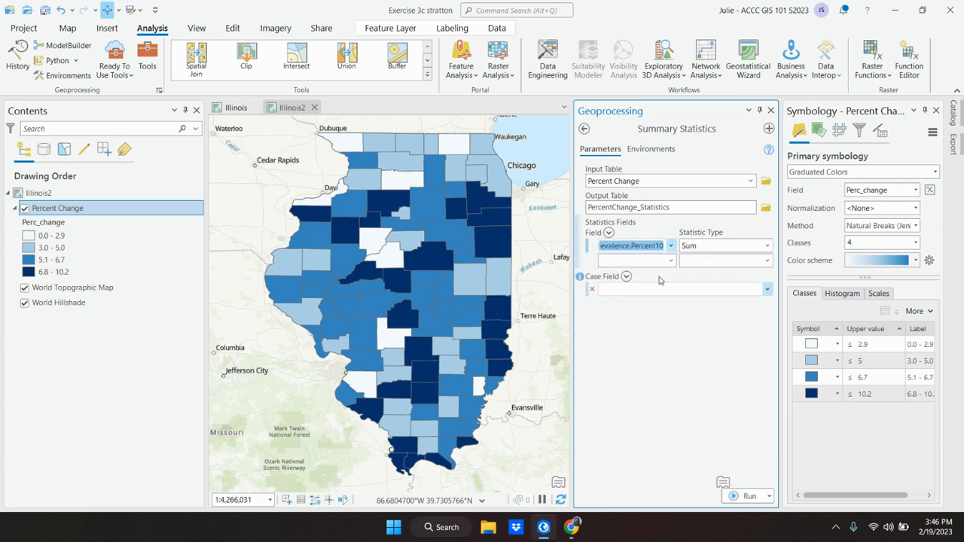
{"action": "left_click", "coordinate": [573, 527]}
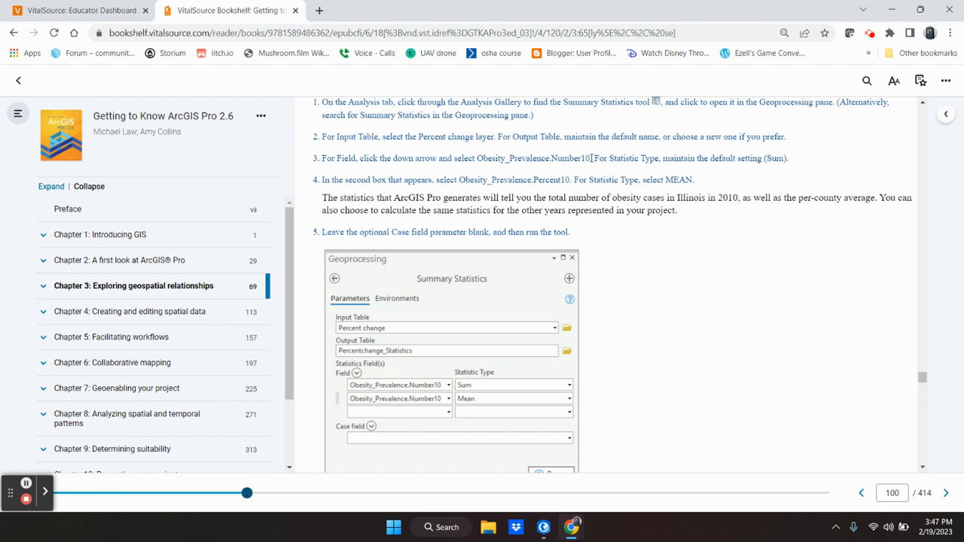
{"action": "left_click", "coordinate": [543, 527]}
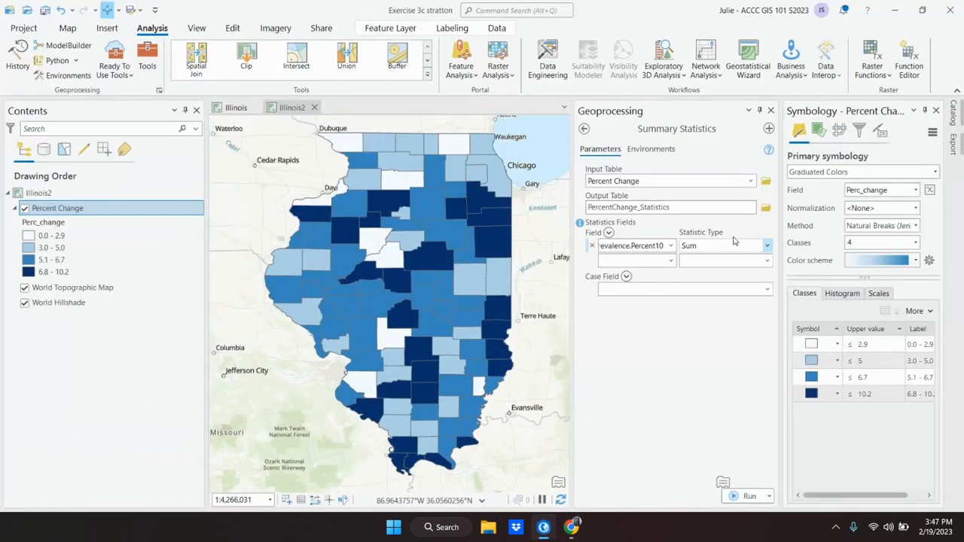
Make the field rows Obesity_Prevalence.Number10 and Obesity_Prevalence.Percent10.
{"action": "left_click", "coordinate": [671, 245]}
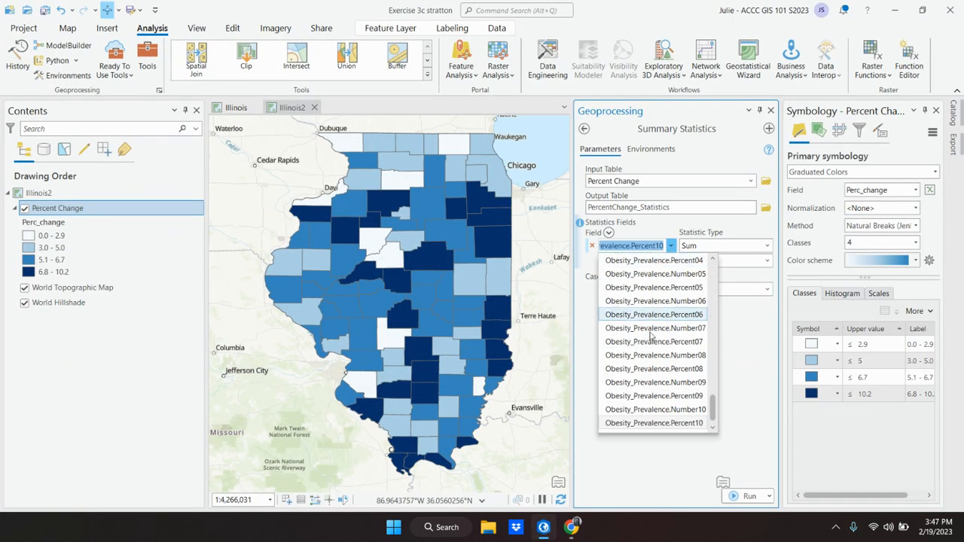
{"action": "left_click", "coordinate": [646, 409]}
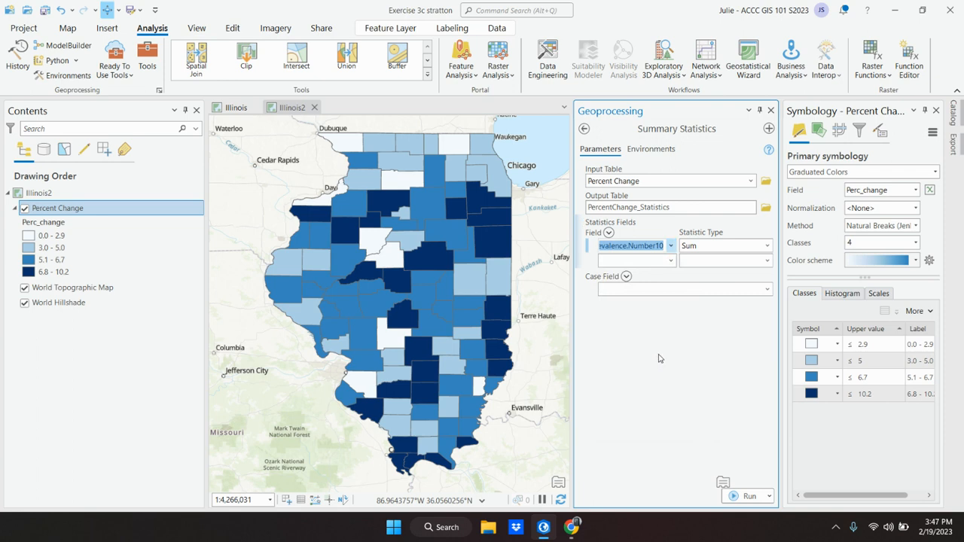
{"action": "left_click", "coordinate": [671, 261]}
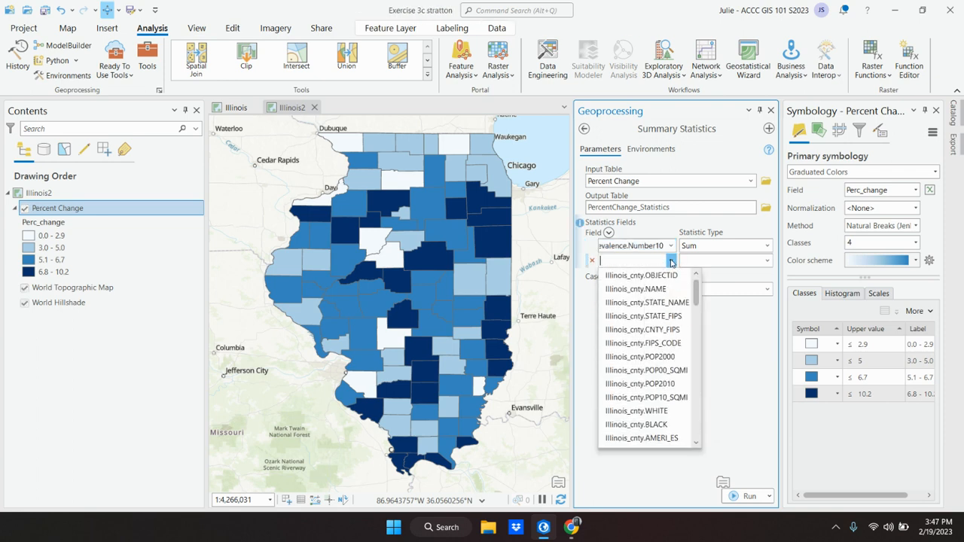
{"action": "scroll", "coordinate": [662, 392], "scroll_direction": "down", "scroll_amount": 12}
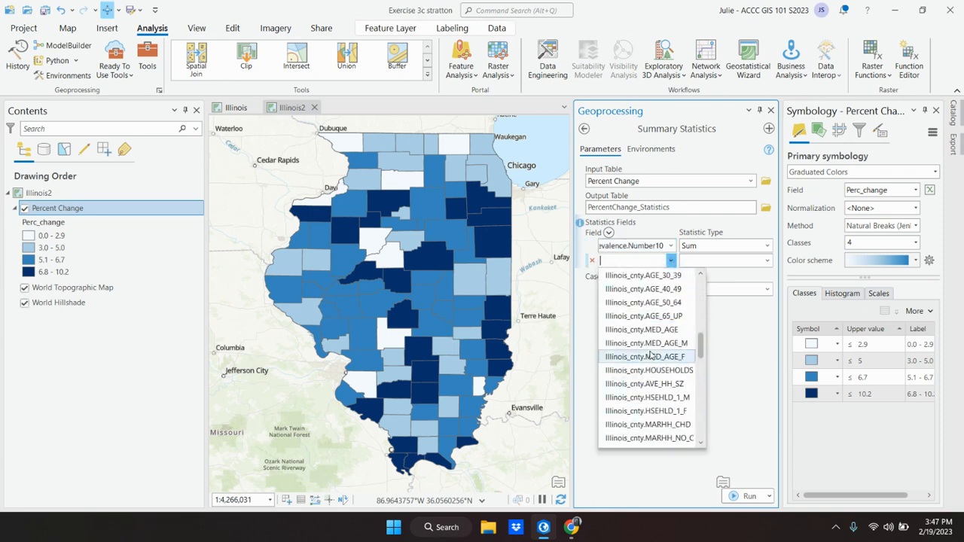
{"action": "scroll", "coordinate": [652, 369], "scroll_direction": "down", "scroll_amount": 12}
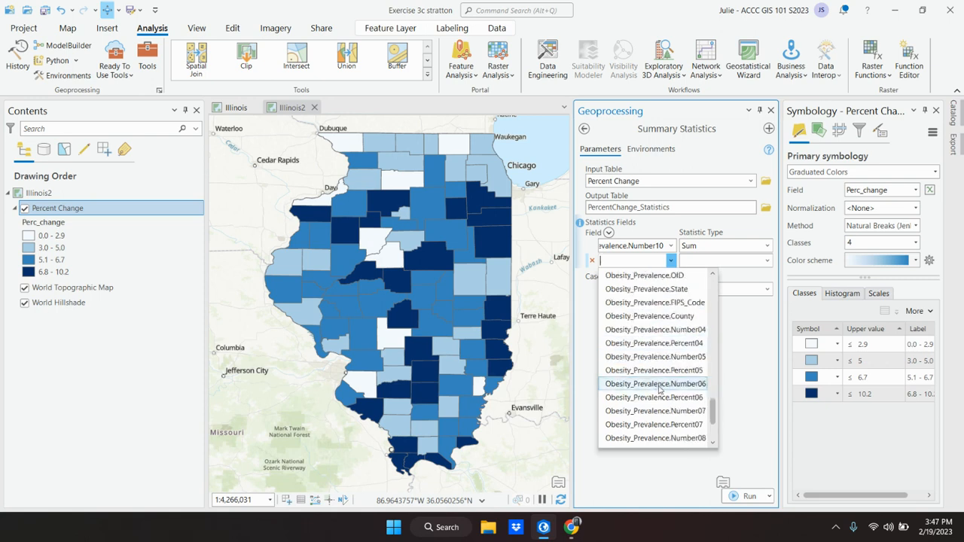
{"action": "left_click", "coordinate": [663, 441]}
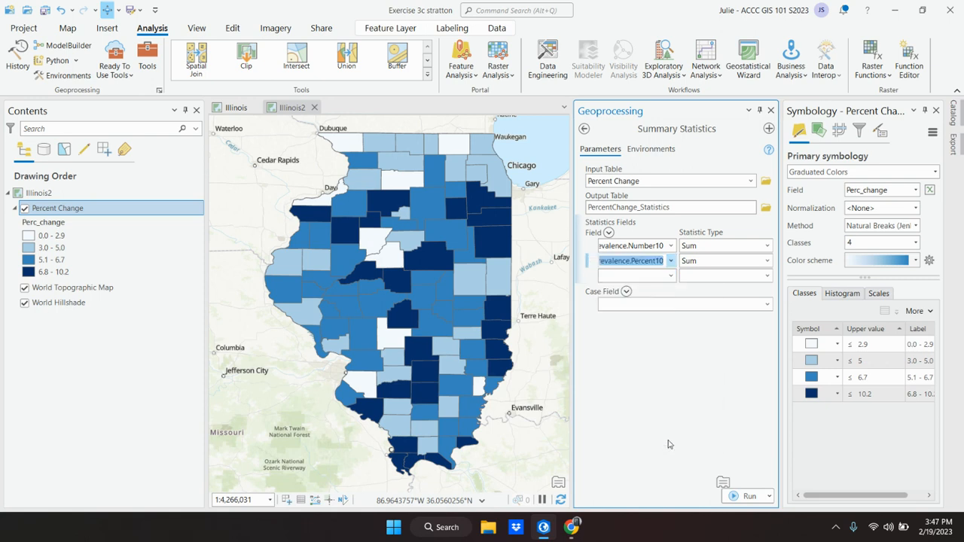
{"action": "mouse_move", "coordinate": [572, 527]}
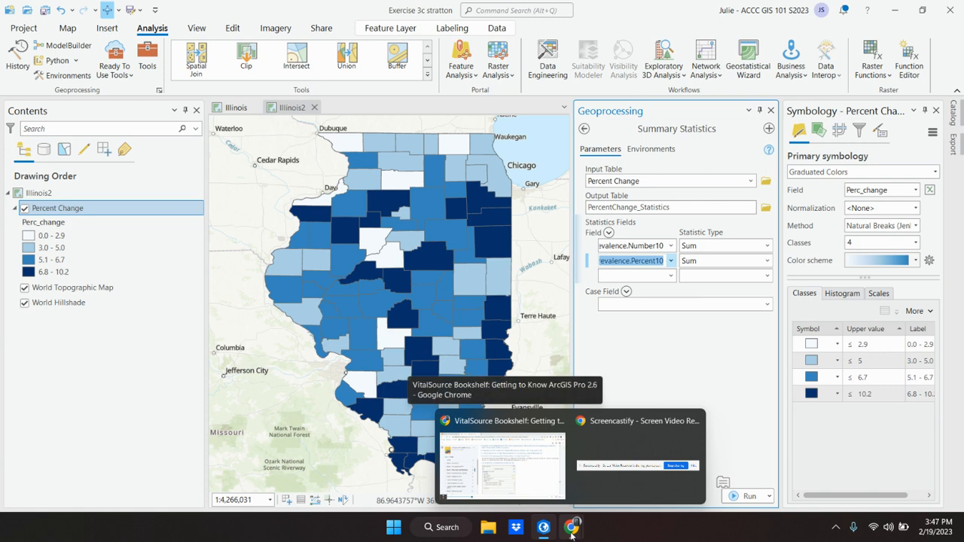
{"action": "left_click", "coordinate": [571, 535]}
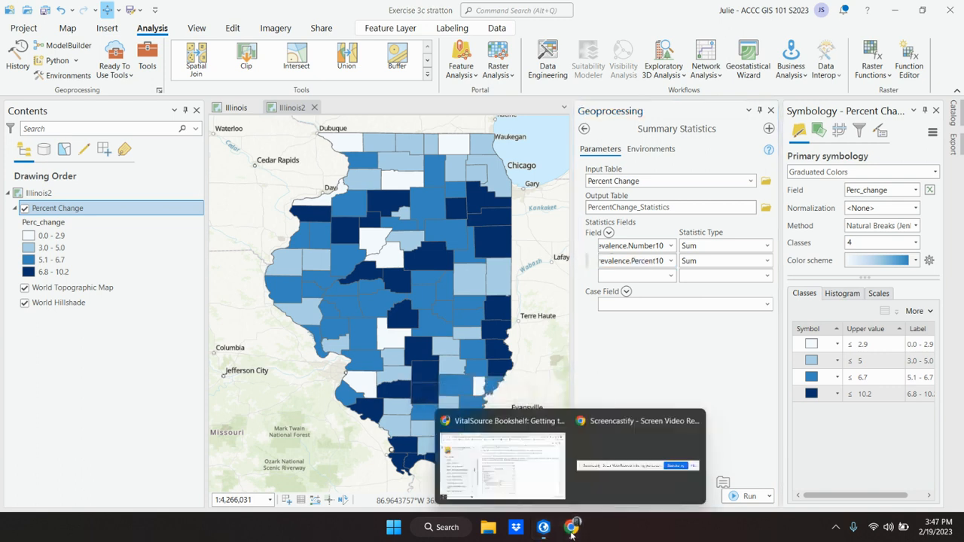
After checking the textbook, change Obesity_Prevalence.Percent10's statistic type to Mean.
{"action": "left_click", "coordinate": [549, 534]}
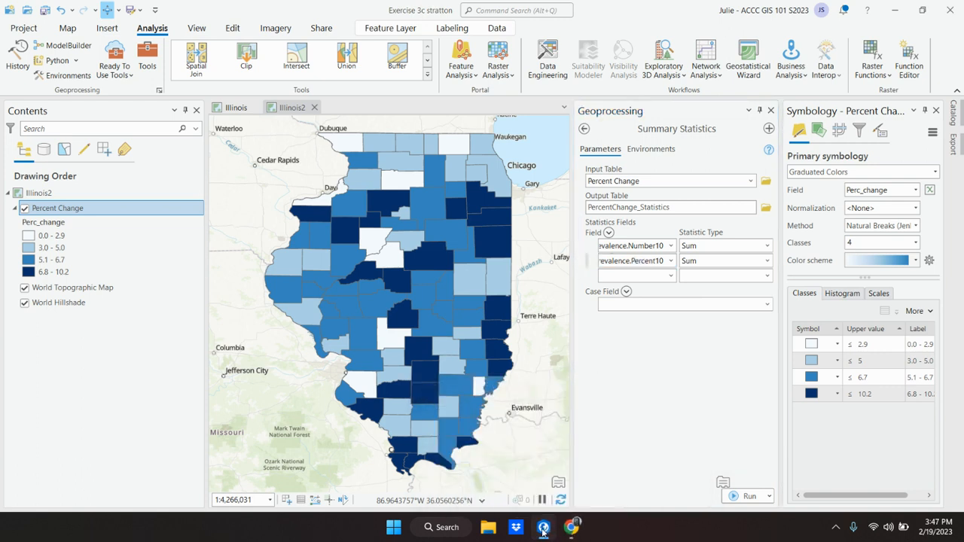
{"action": "left_click", "coordinate": [543, 532]}
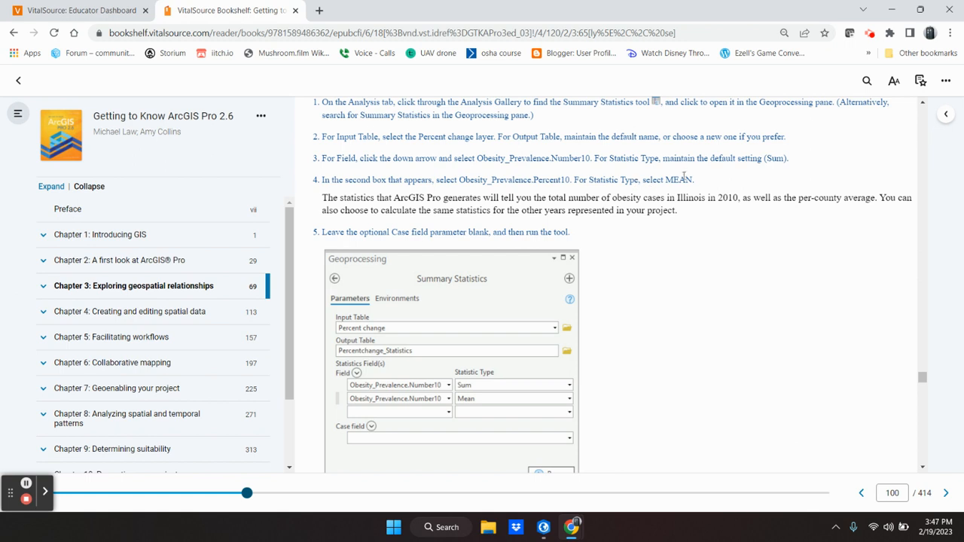
{"action": "left_click", "coordinate": [545, 529]}
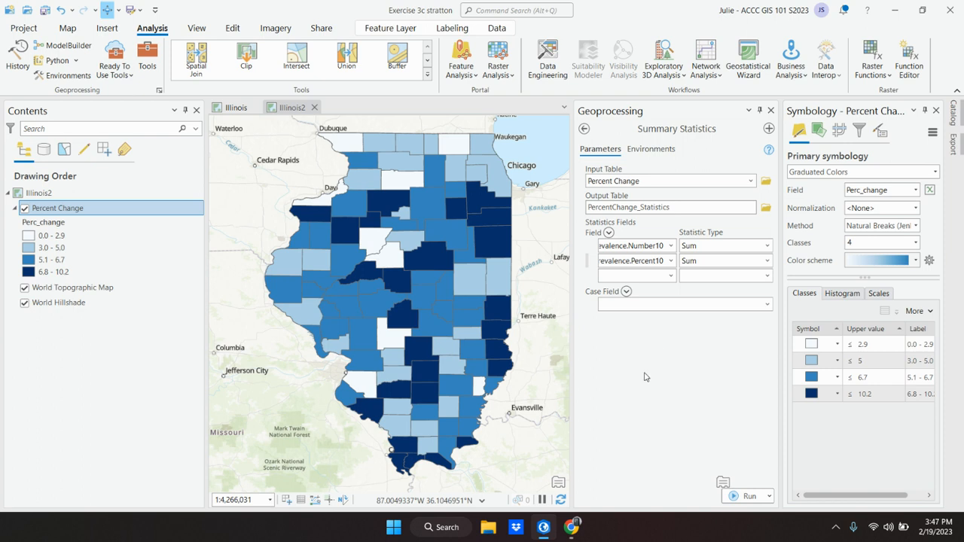
{"action": "left_click", "coordinate": [766, 260]}
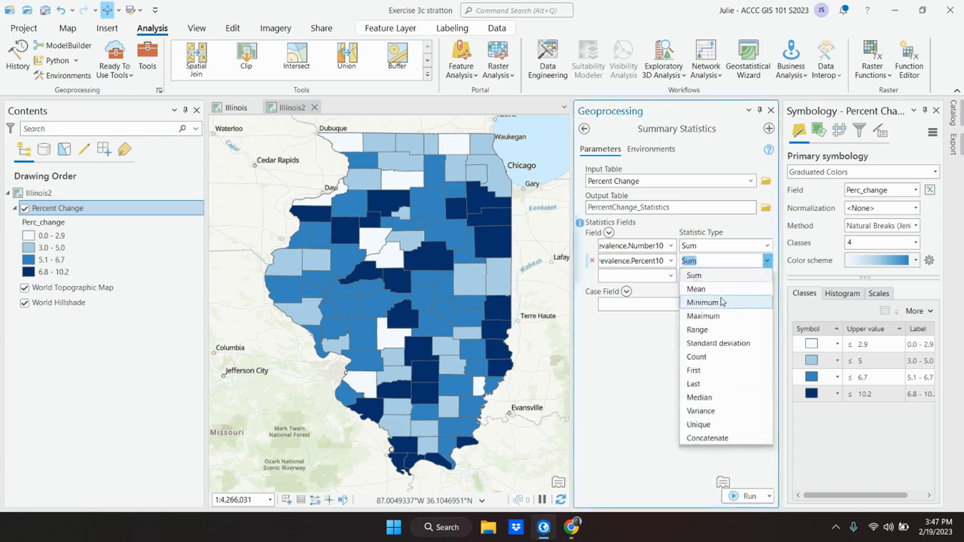
{"action": "left_click", "coordinate": [700, 288]}
{"action": "left_click", "coordinate": [578, 533]}
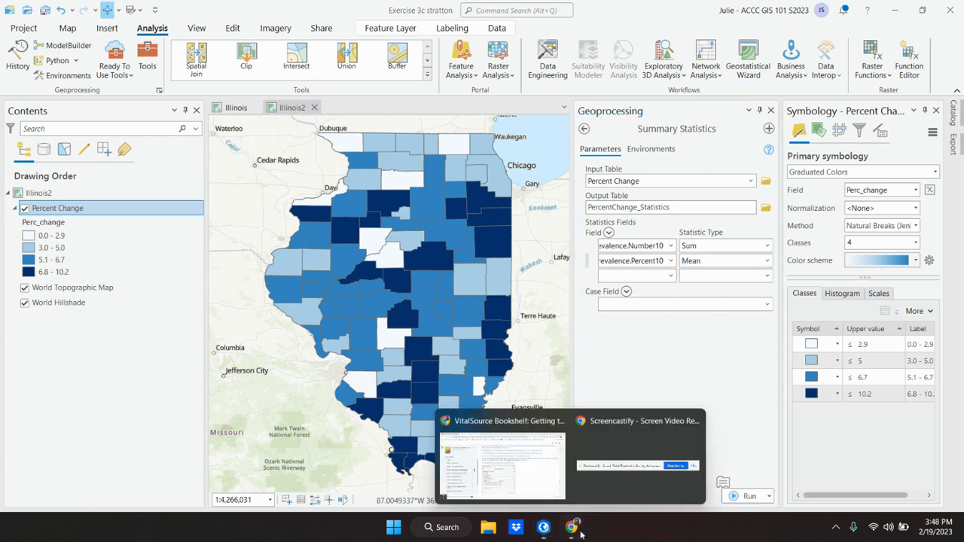
{"action": "left_click", "coordinate": [544, 529]}
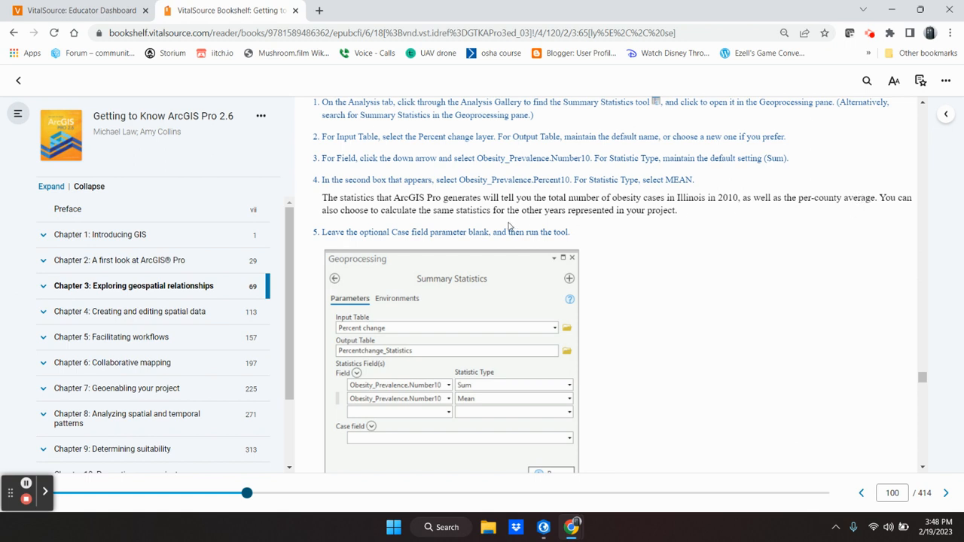
Scroll the textbook to page 101's run step, then return to ArcGIS Pro.
{"action": "scroll", "coordinate": [512, 210], "scroll_direction": "down", "scroll_amount": 1}
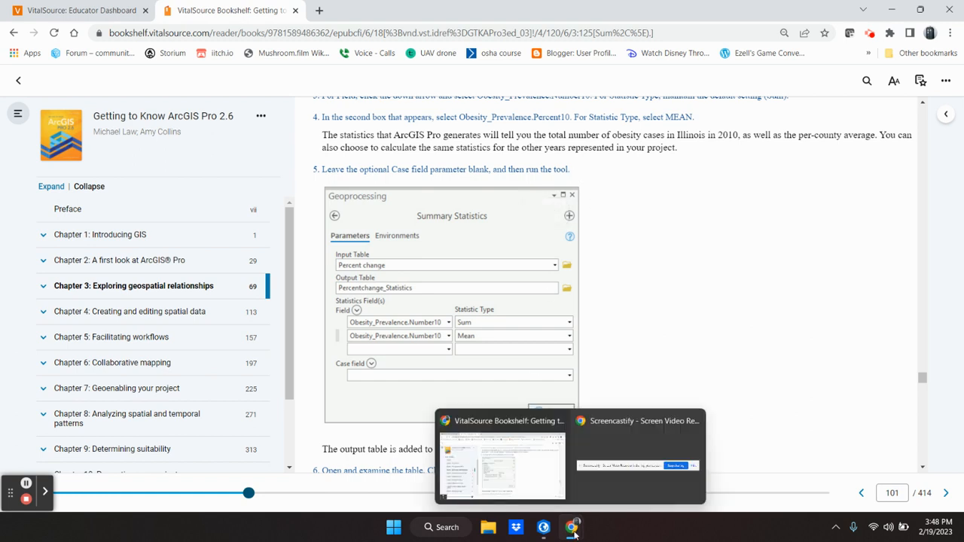
{"action": "left_click", "coordinate": [545, 528]}
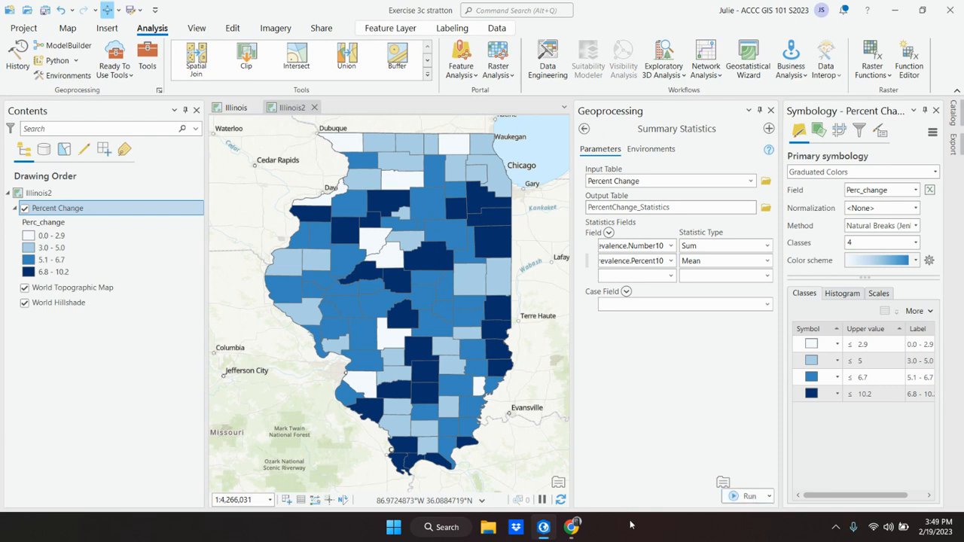
{"action": "left_click", "coordinate": [542, 530]}
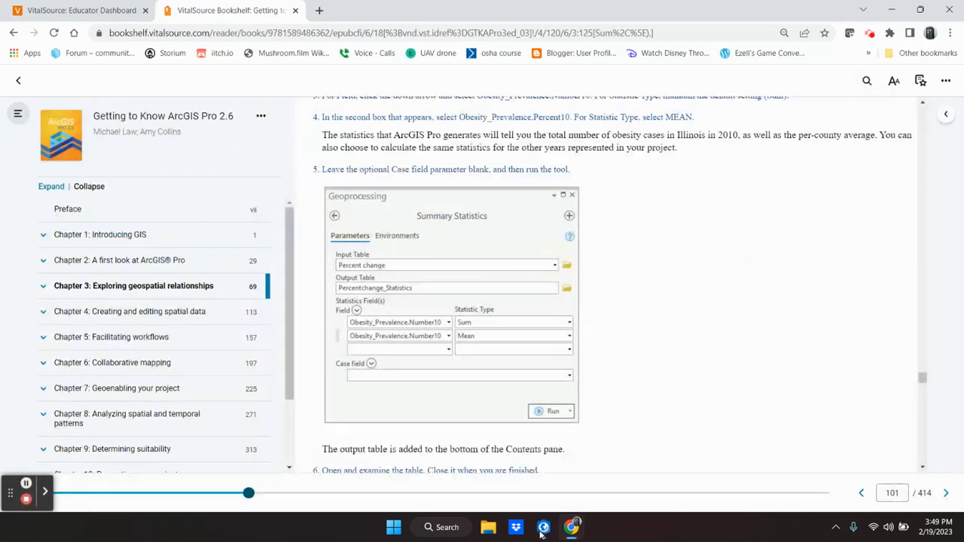
{"action": "left_click", "coordinate": [542, 530]}
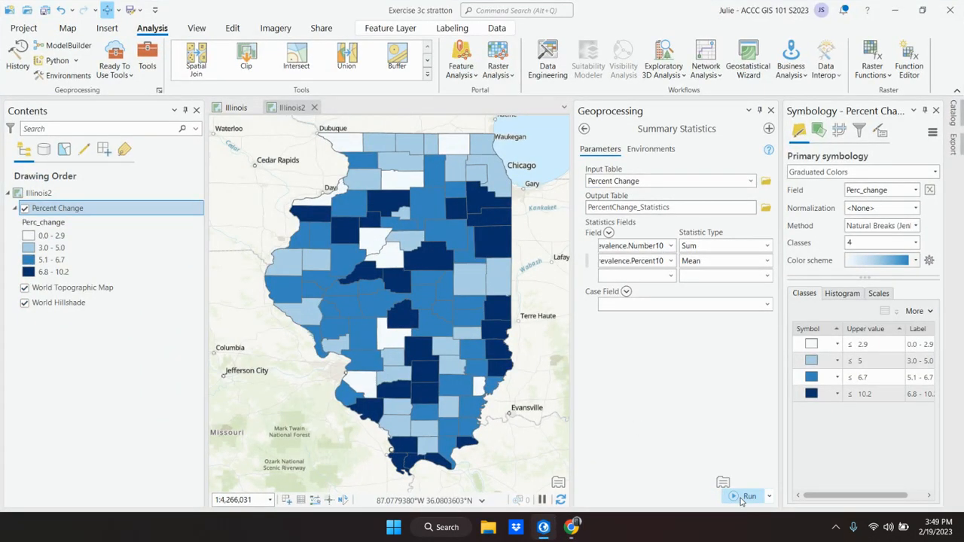
Run Summary Statistics to create the PercentChange_Statistics table and compare with the textbook.
{"action": "left_click", "coordinate": [742, 498]}
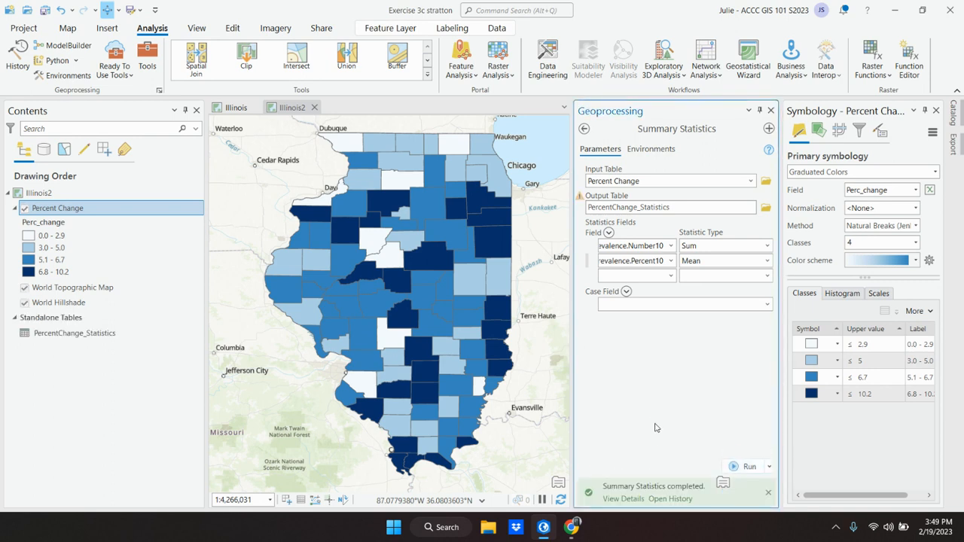
{"action": "left_click", "coordinate": [544, 527]}
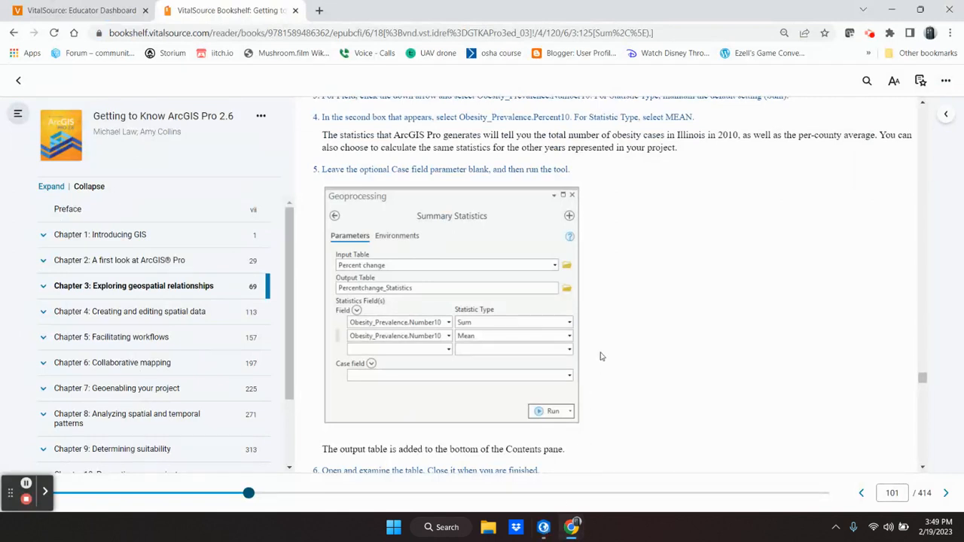
{"action": "scroll", "coordinate": [601, 356], "scroll_direction": "down", "scroll_amount": 3}
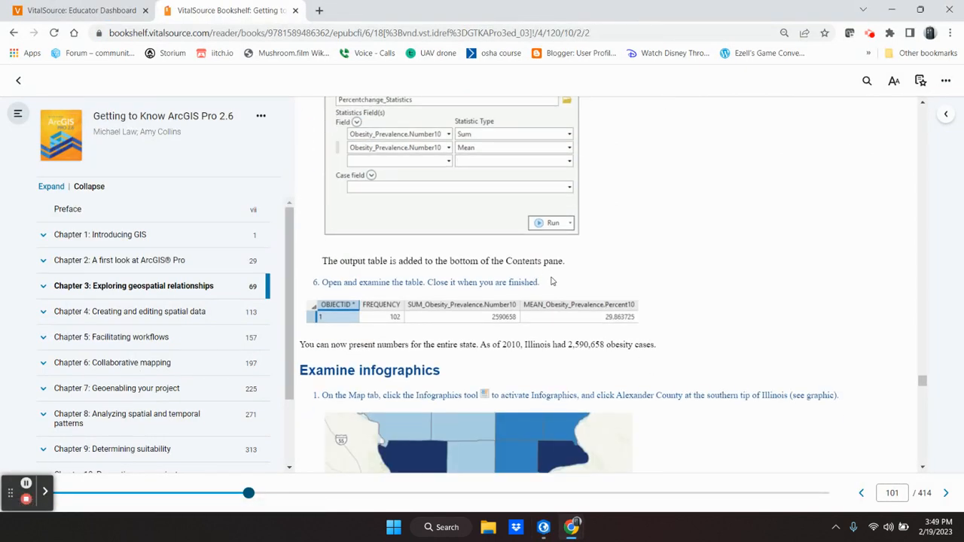
{"action": "left_click", "coordinate": [543, 527]}
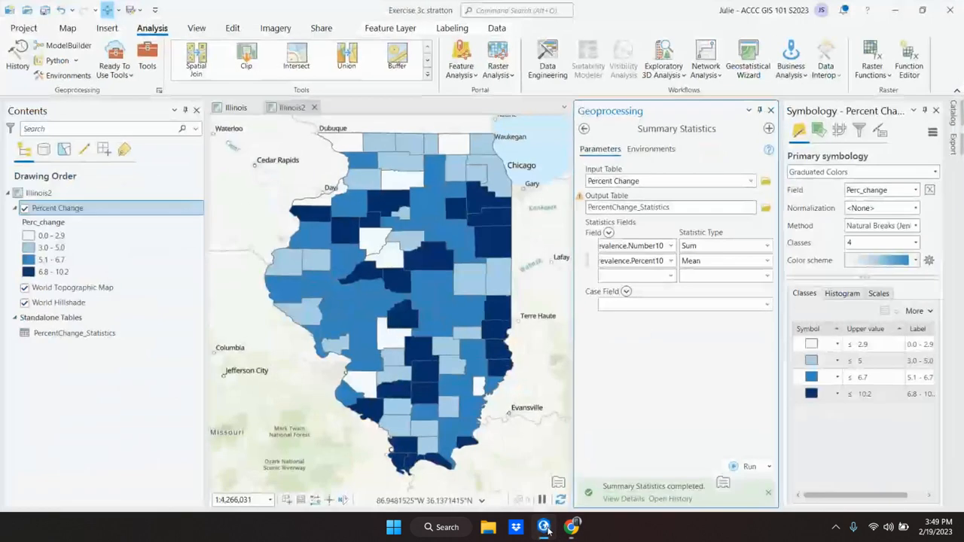
Open the PercentChange_Statistics table showing sum 2590658 and mean about 29.86.
{"action": "right_click", "coordinate": [65, 340]}
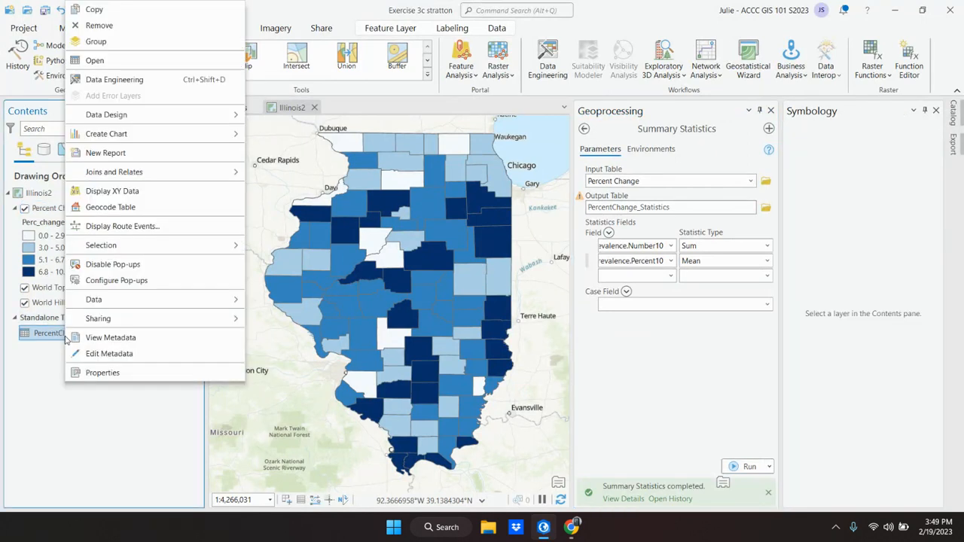
{"action": "left_click", "coordinate": [92, 64]}
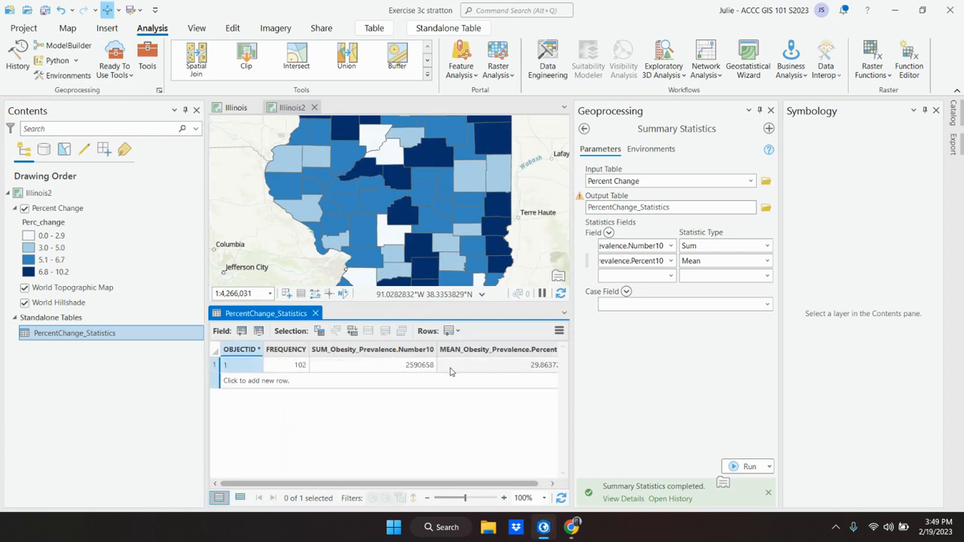
{"action": "left_click", "coordinate": [553, 531]}
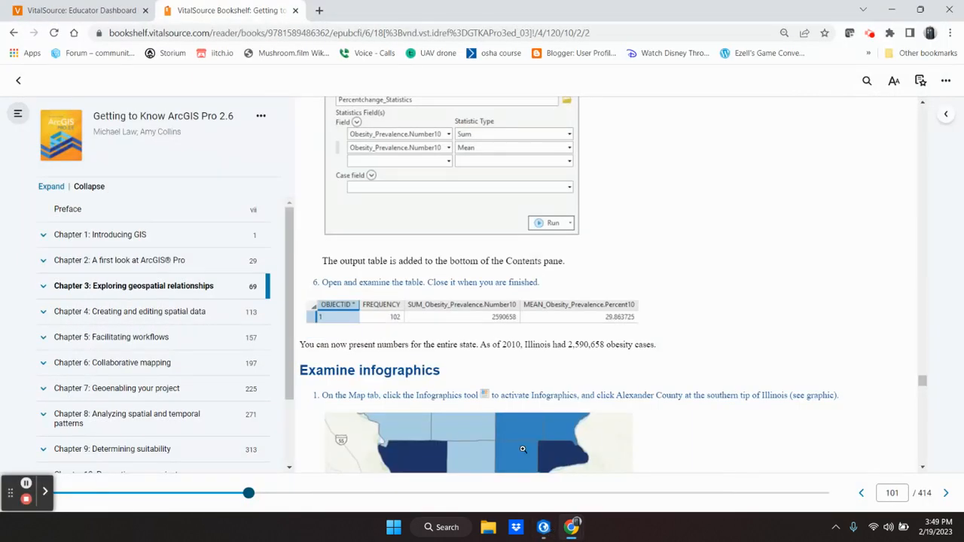
{"action": "scroll", "coordinate": [507, 360], "scroll_direction": "down", "scroll_amount": 2}
{"action": "scroll", "coordinate": [507, 360], "scroll_direction": "down", "scroll_amount": 2}
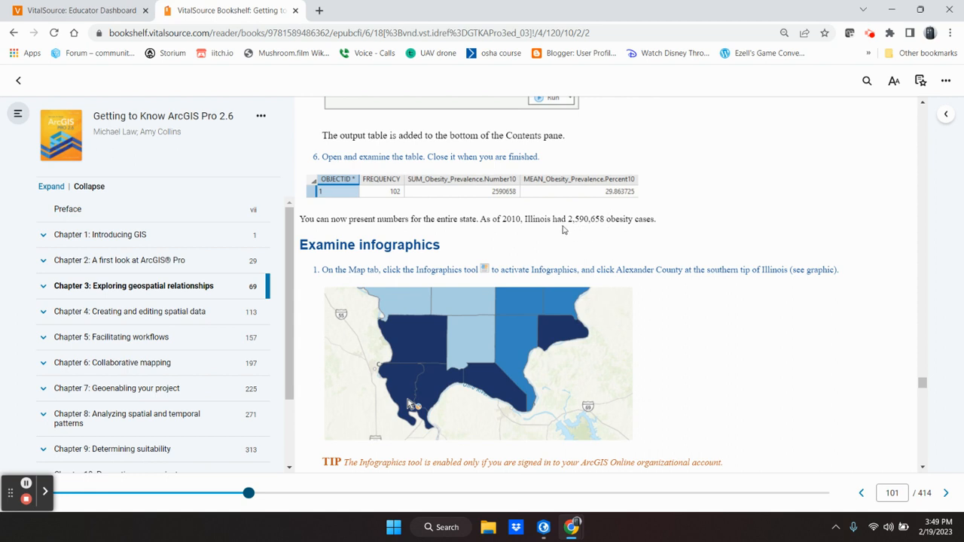
{"action": "left_click_drag", "start_coordinate": [347, 220], "coordinate": [659, 219]}
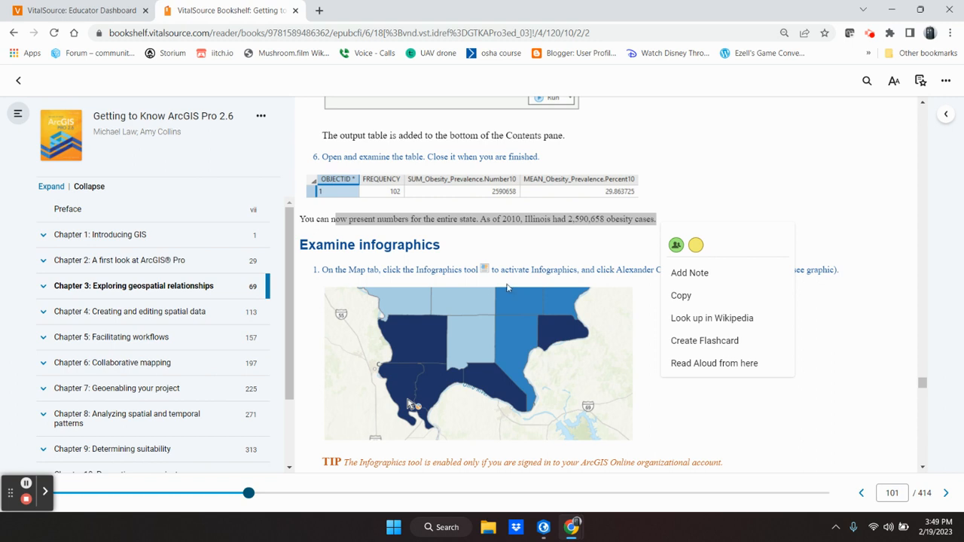
{"action": "left_click", "coordinate": [700, 161]}
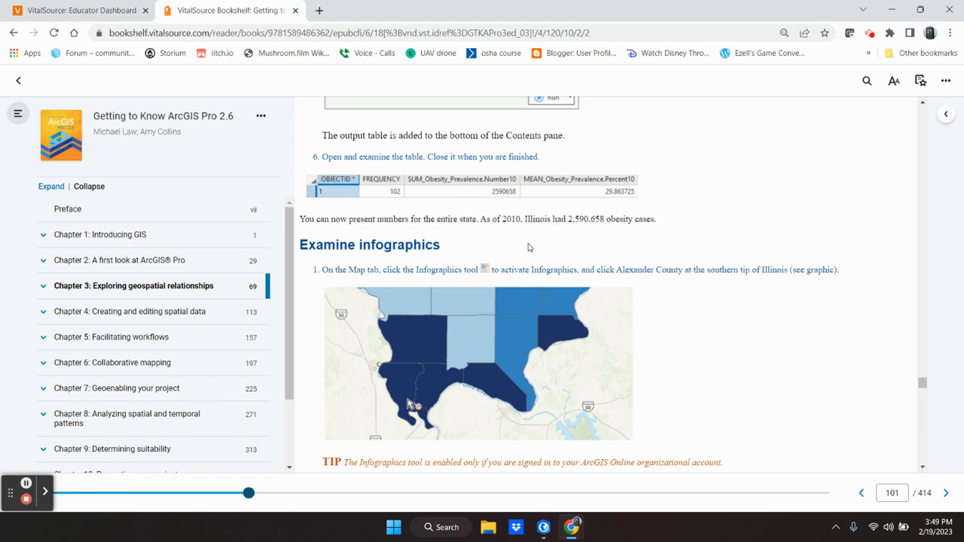
{"action": "scroll", "coordinate": [528, 247], "scroll_direction": "down", "scroll_amount": 10}
{"action": "scroll", "coordinate": [528, 247], "scroll_direction": "up", "scroll_amount": 7}
{"action": "scroll", "coordinate": [528, 246], "scroll_direction": "up", "scroll_amount": 6}
{"action": "scroll", "coordinate": [678, 278], "scroll_direction": "down", "scroll_amount": 4}
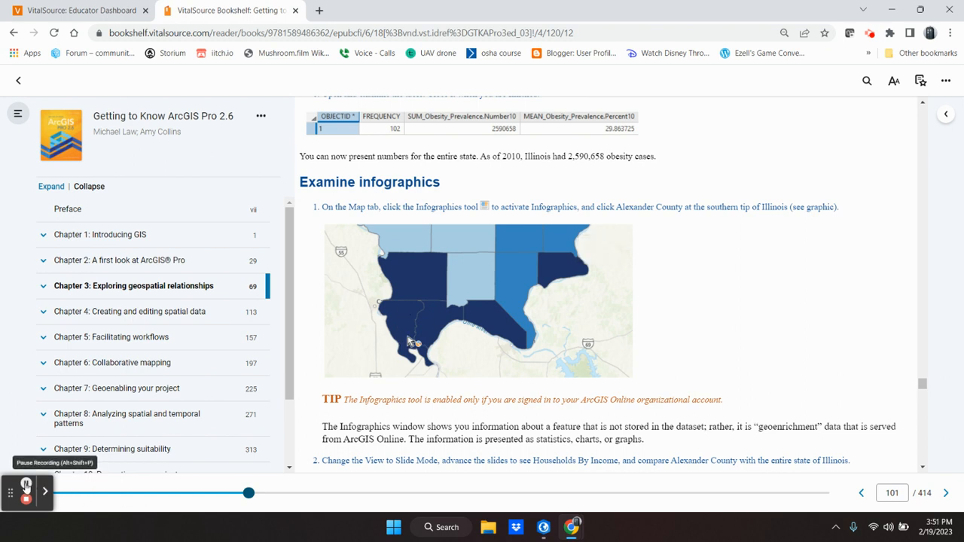
Close the Geoprocessing and Symbology panes and the PercentChange_Statistics table.
{"action": "left_click", "coordinate": [546, 531]}
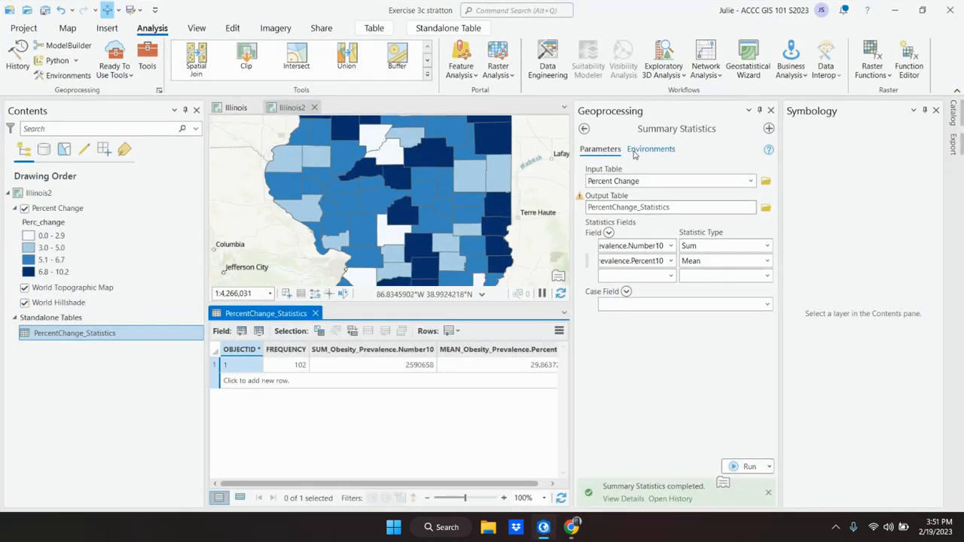
{"action": "left_click", "coordinate": [771, 110]}
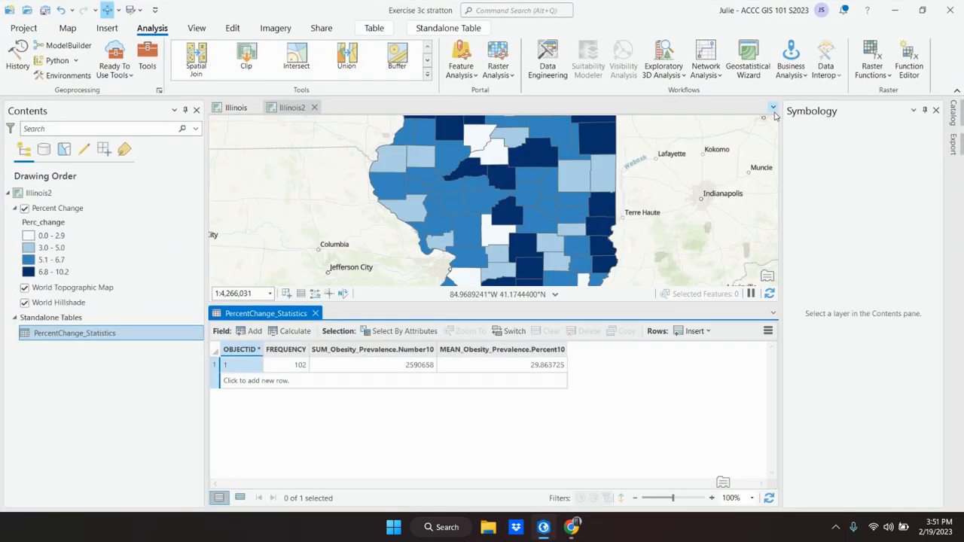
{"action": "left_click", "coordinate": [936, 110]}
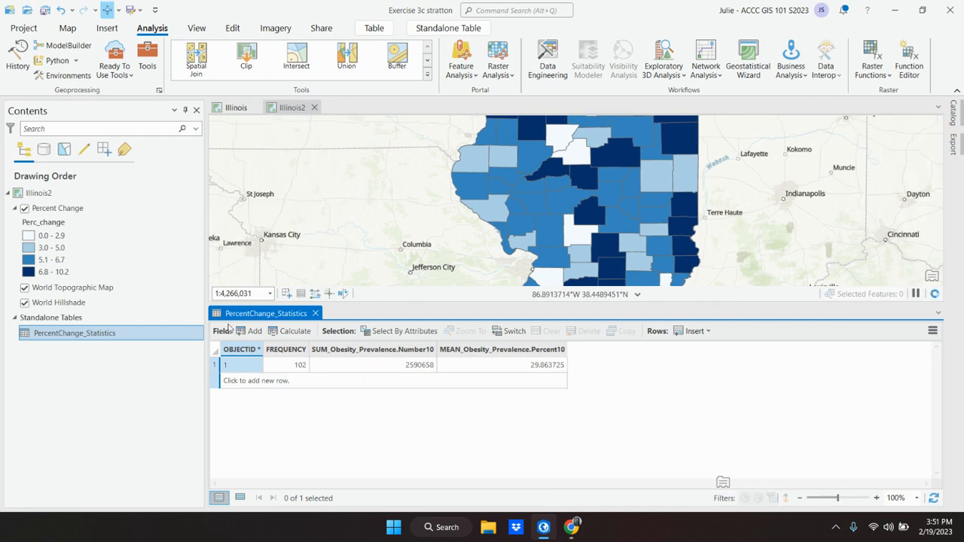
{"action": "left_click", "coordinate": [315, 312]}
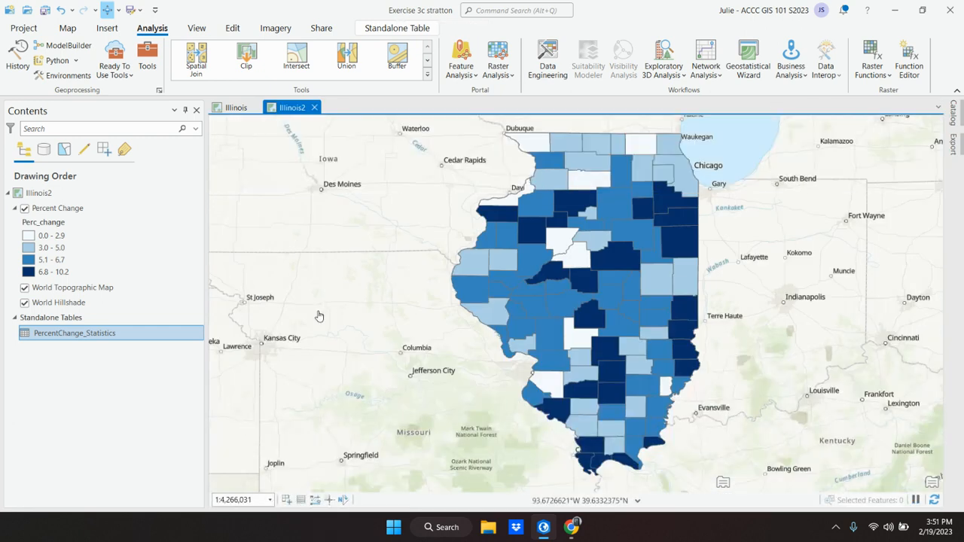
Pan and zoom the Illinois2 map to centre on southern Illinois.
{"action": "left_click_drag", "start_coordinate": [477, 390], "coordinate": [402, 258]}
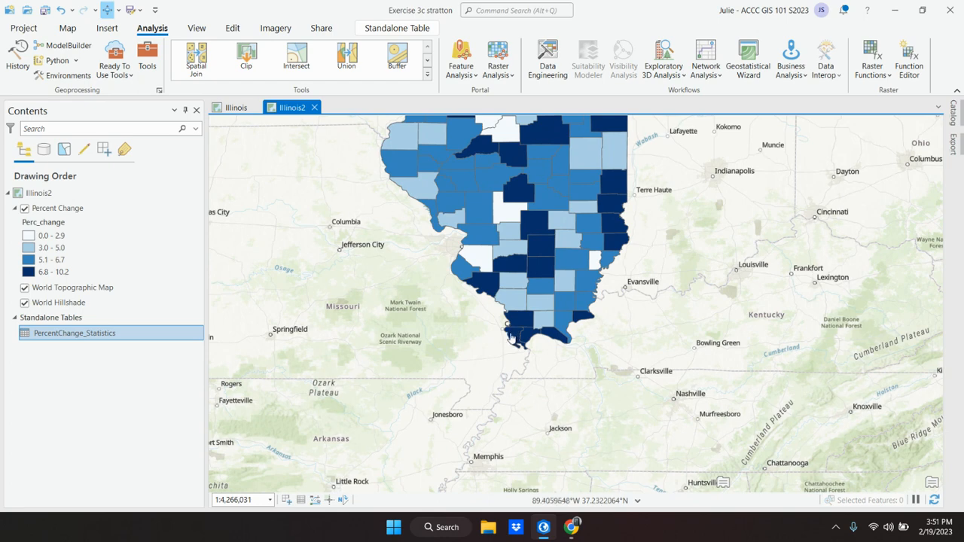
{"action": "scroll", "coordinate": [374, 325], "scroll_direction": "up", "scroll_amount": 2}
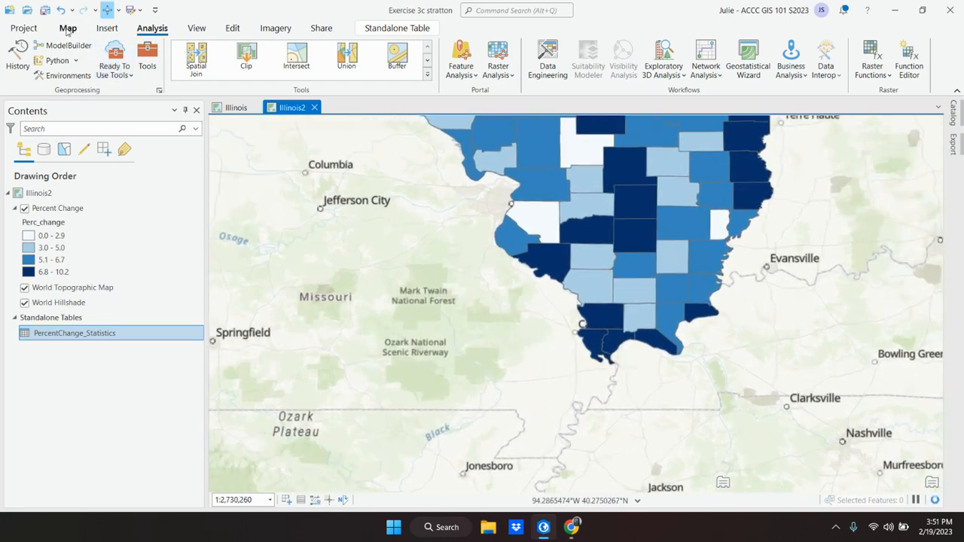
{"action": "left_click", "coordinate": [74, 31]}
{"action": "left_click_drag", "start_coordinate": [450, 305], "coordinate": [356, 285]}
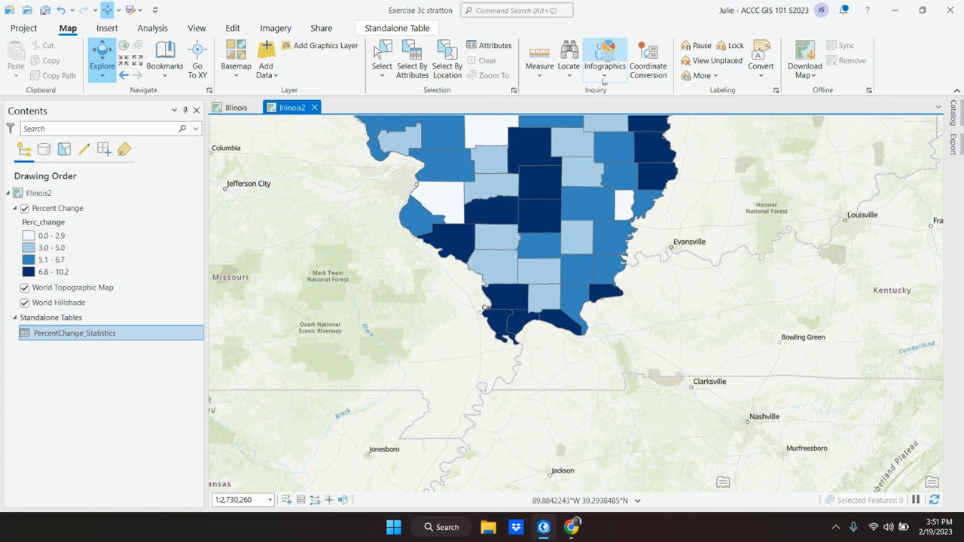
{"action": "left_click", "coordinate": [544, 528]}
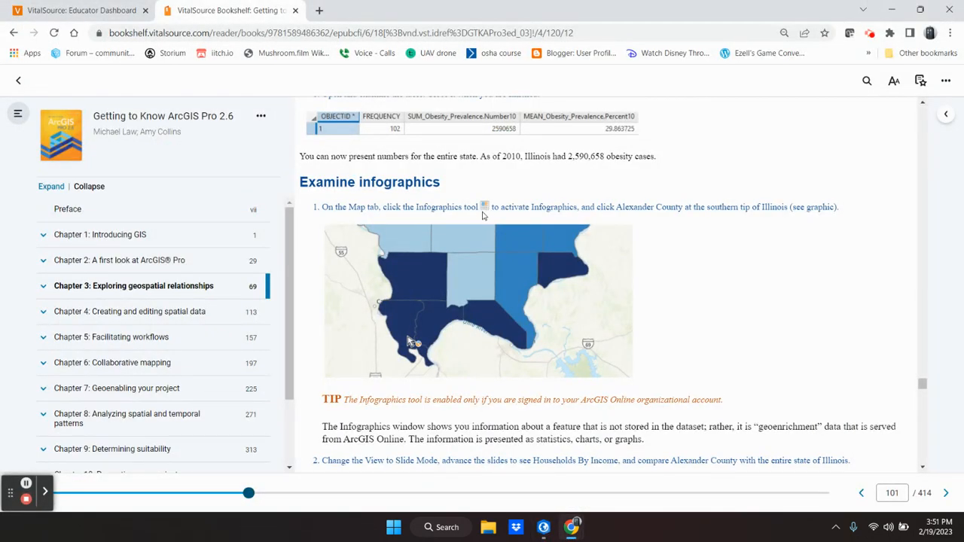
Scroll the textbook to the Examine infographics section, then bring ArcGIS Pro back.
{"action": "left_click", "coordinate": [26, 485]}
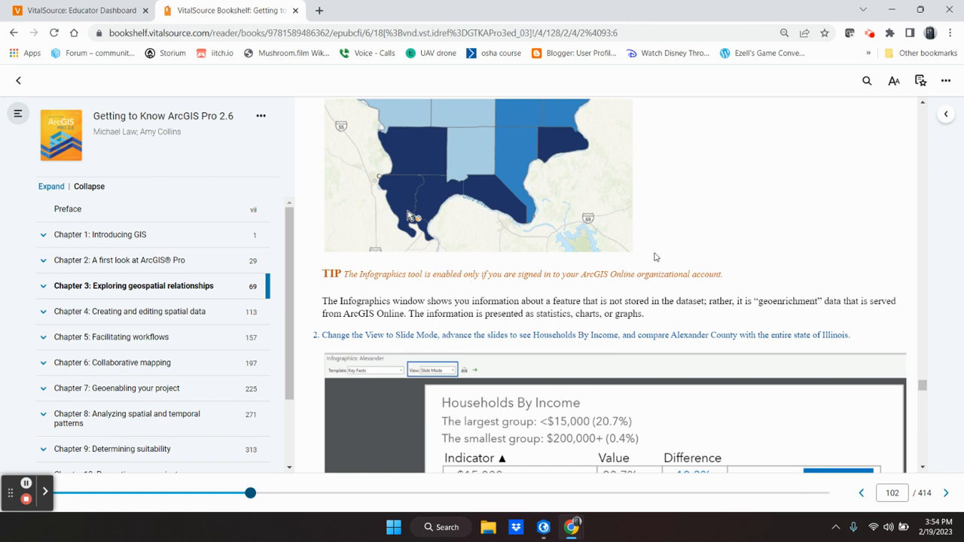
{"action": "scroll", "coordinate": [663, 311], "scroll_direction": "up", "scroll_amount": 3}
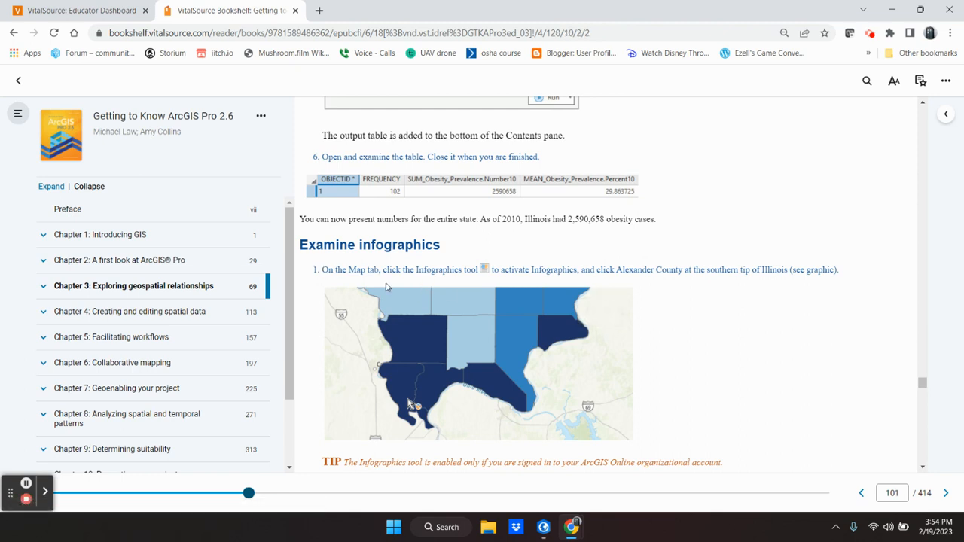
{"action": "left_click", "coordinate": [544, 527]}
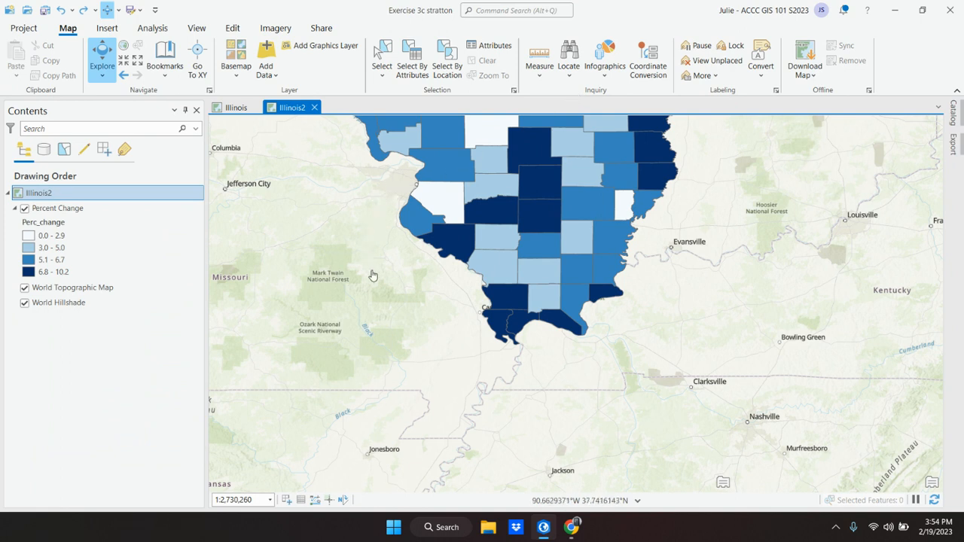
Nudge the southern Illinois map slightly with Explore and switch on the Infographics tool.
{"action": "left_click", "coordinate": [103, 59]}
{"action": "left_click_drag", "start_coordinate": [412, 315], "coordinate": [396, 299]}
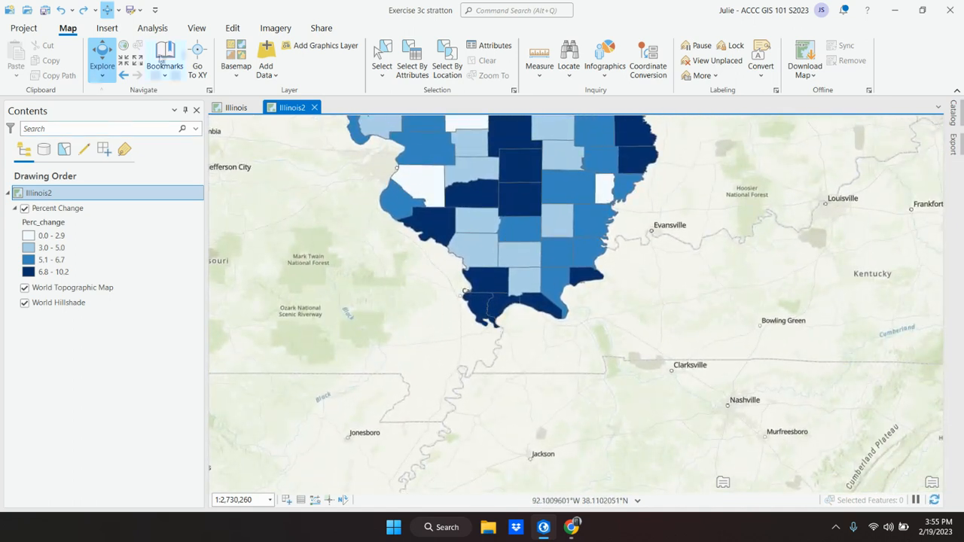
{"action": "left_click", "coordinate": [606, 50]}
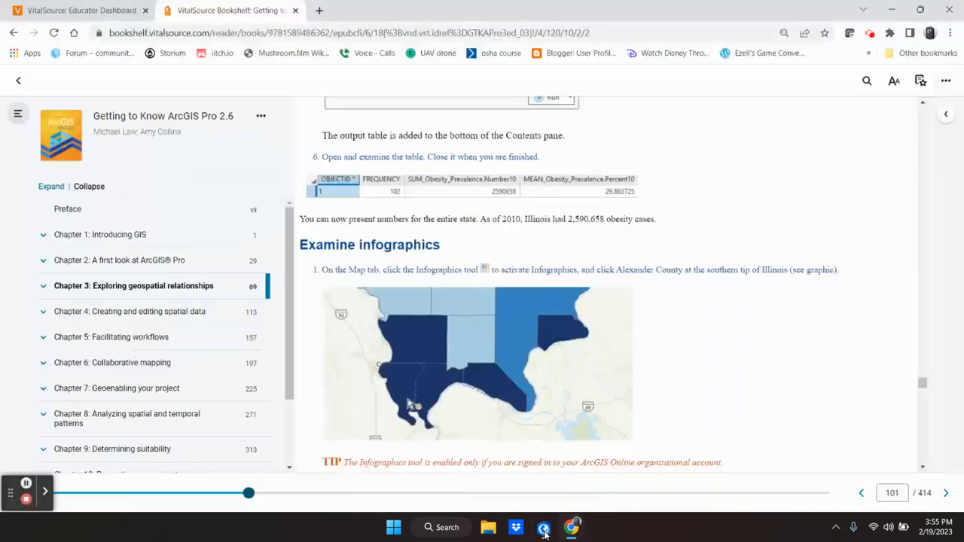
Minimize ArcGIS Pro and scroll the textbook down to the Households By Income figure on page 102.
{"action": "left_click", "coordinate": [544, 531]}
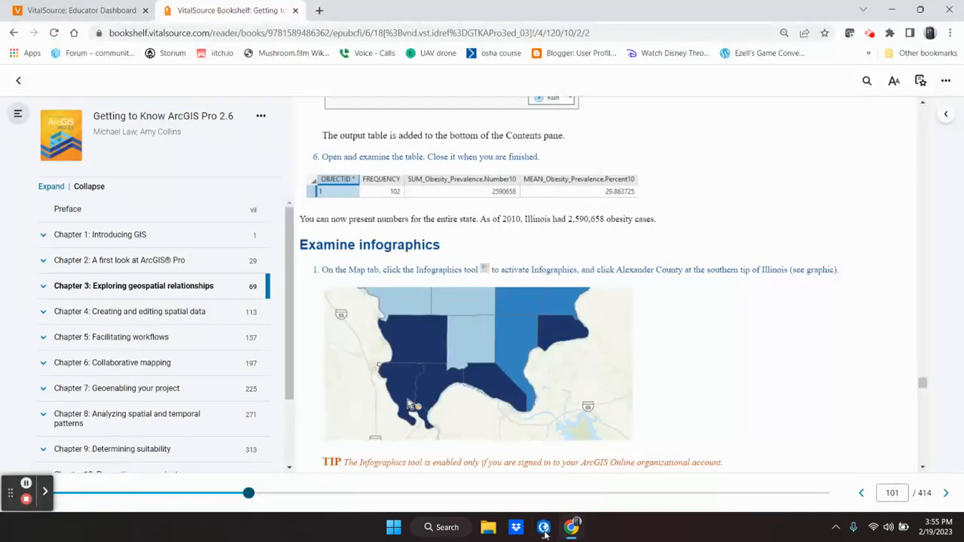
{"action": "scroll", "coordinate": [666, 368], "scroll_direction": "down", "scroll_amount": 2}
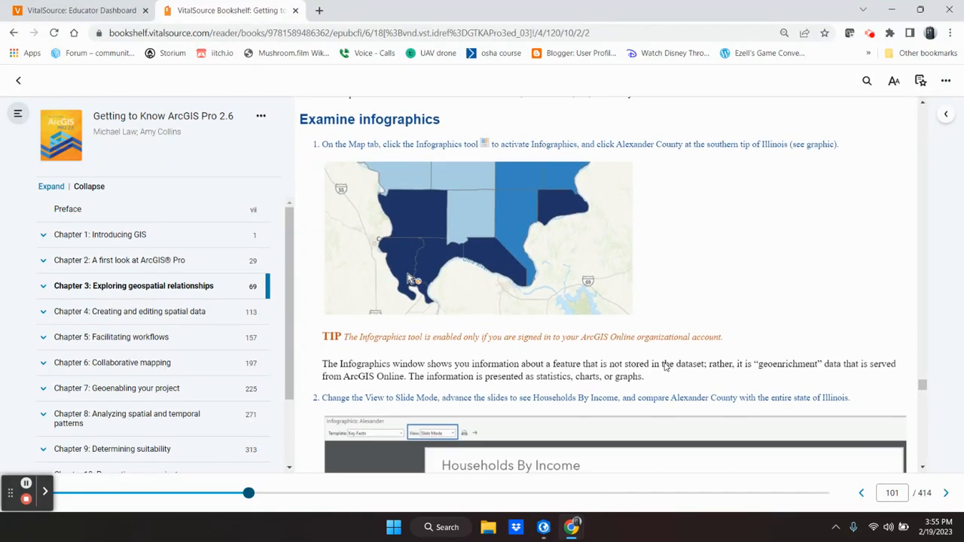
{"action": "scroll", "coordinate": [665, 364], "scroll_direction": "down", "scroll_amount": 3}
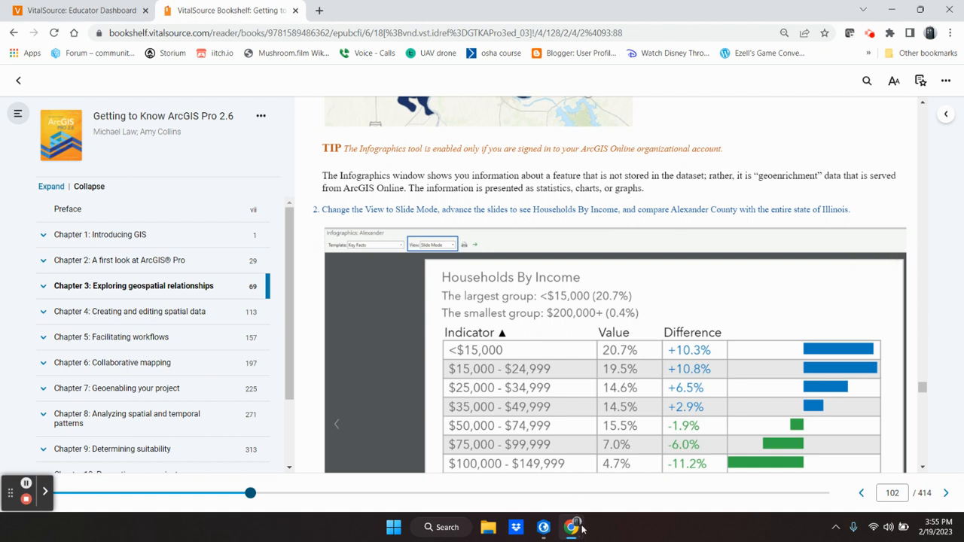
Open the Key Facts infographic for Alexander County and switch its view to Slide Mode.
{"action": "left_click", "coordinate": [543, 528]}
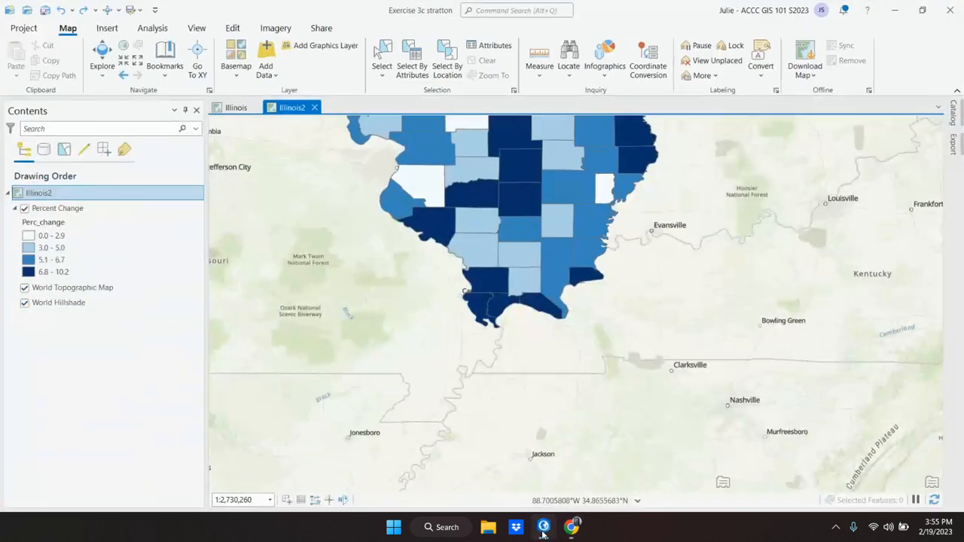
{"action": "left_click", "coordinate": [479, 305]}
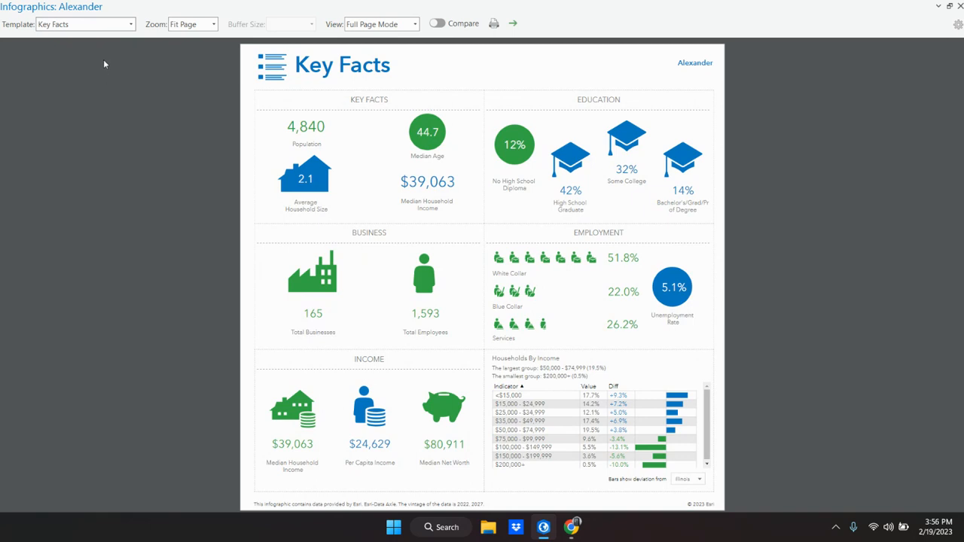
{"action": "mouse_move", "coordinate": [682, 145]}
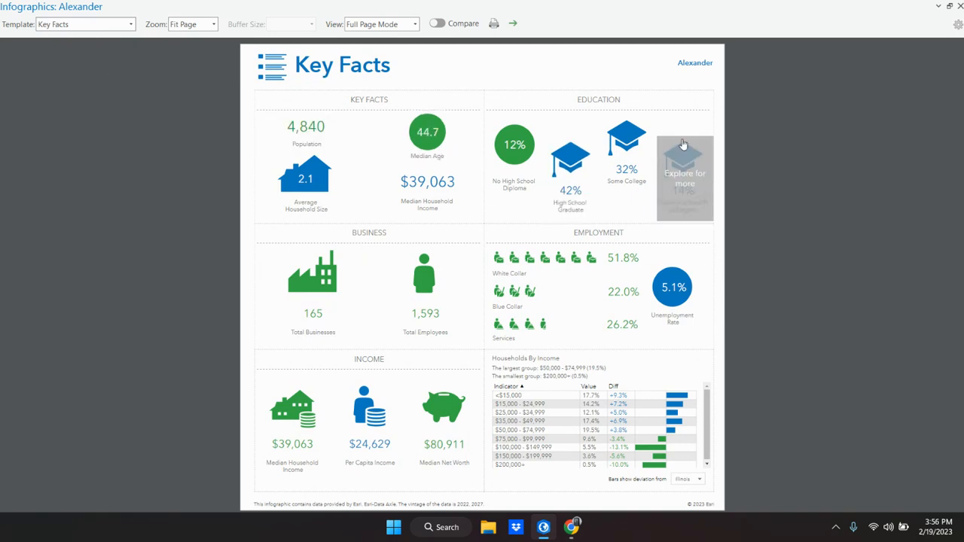
{"action": "mouse_move", "coordinate": [470, 424]}
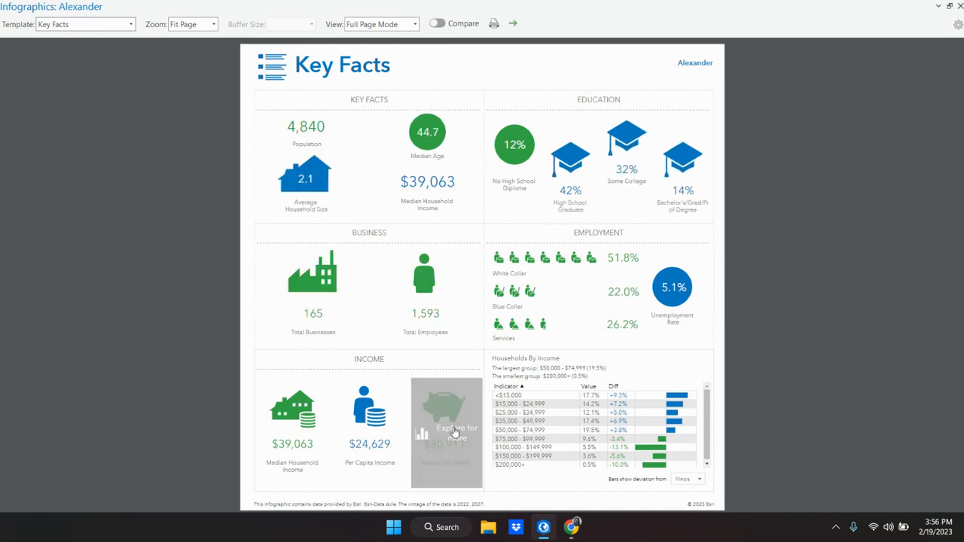
{"action": "left_click", "coordinate": [416, 25]}
{"action": "left_click", "coordinate": [389, 51]}
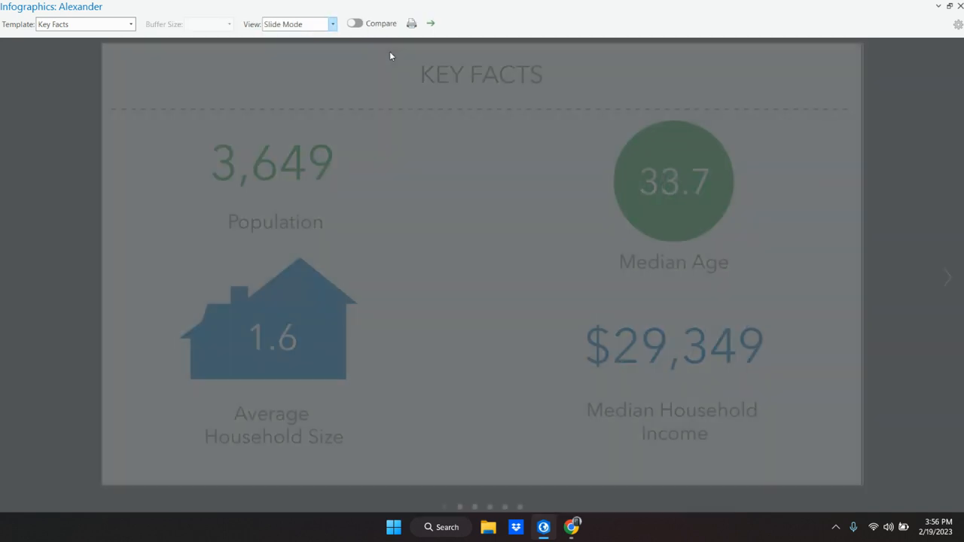